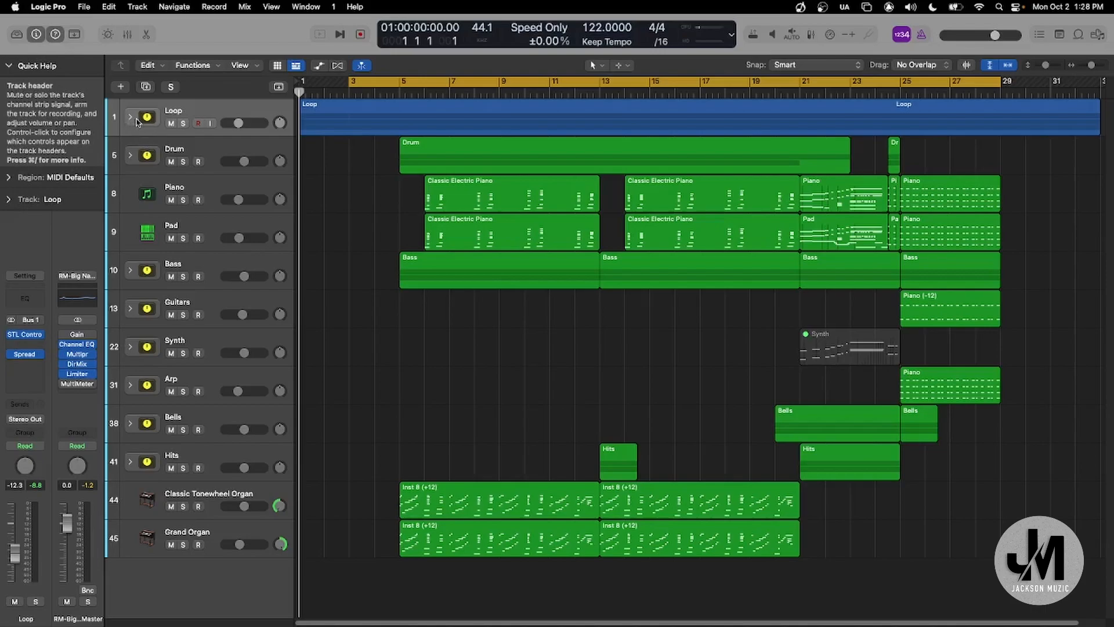
Expand the Loop track stack and play the O Mighty ones track soloed on its own.
key(s)
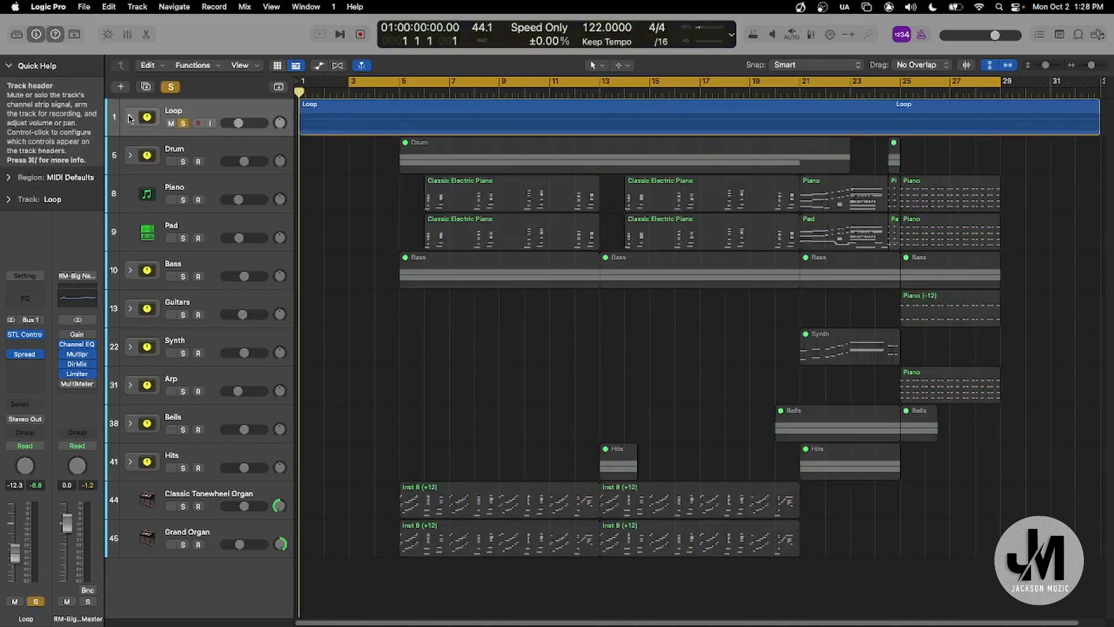
click(129, 117)
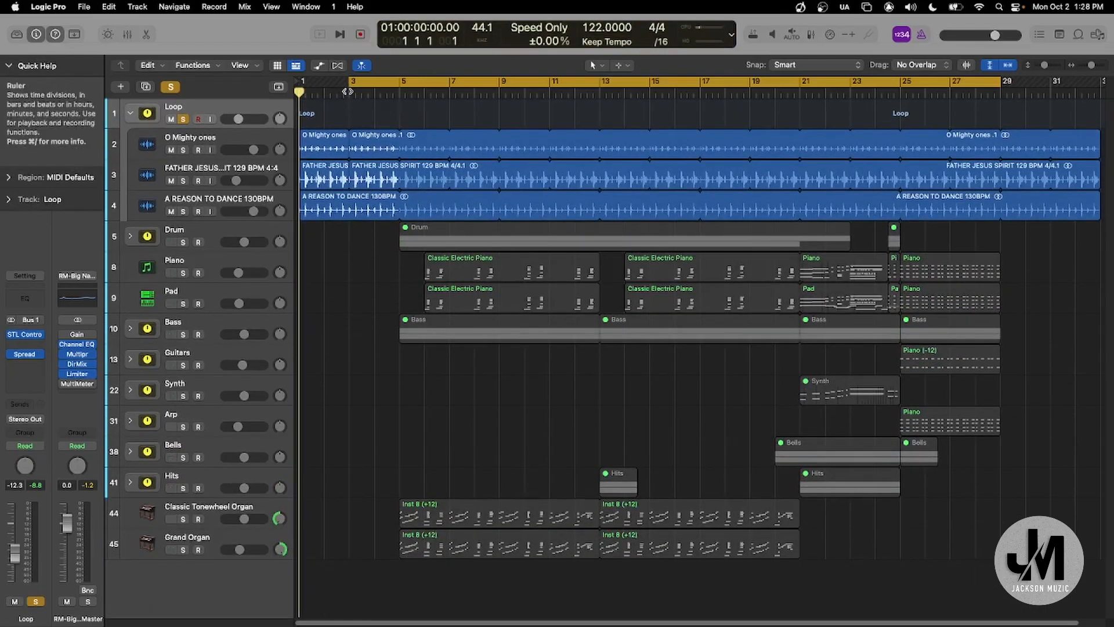
drag(326, 145, 1012, 212)
click(183, 151)
click(183, 119)
key(space)
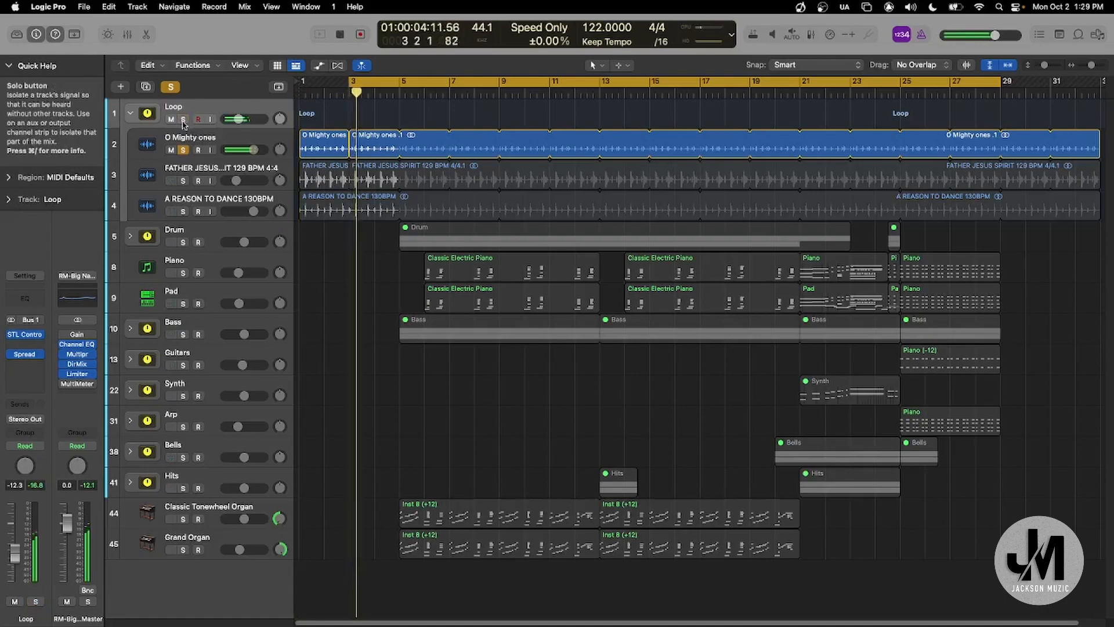
Add the FATHER JESUS SPIRIT and A REASON TO DANCE loops to the soloed playback, clearing all loop solos after listening.
click(183, 180)
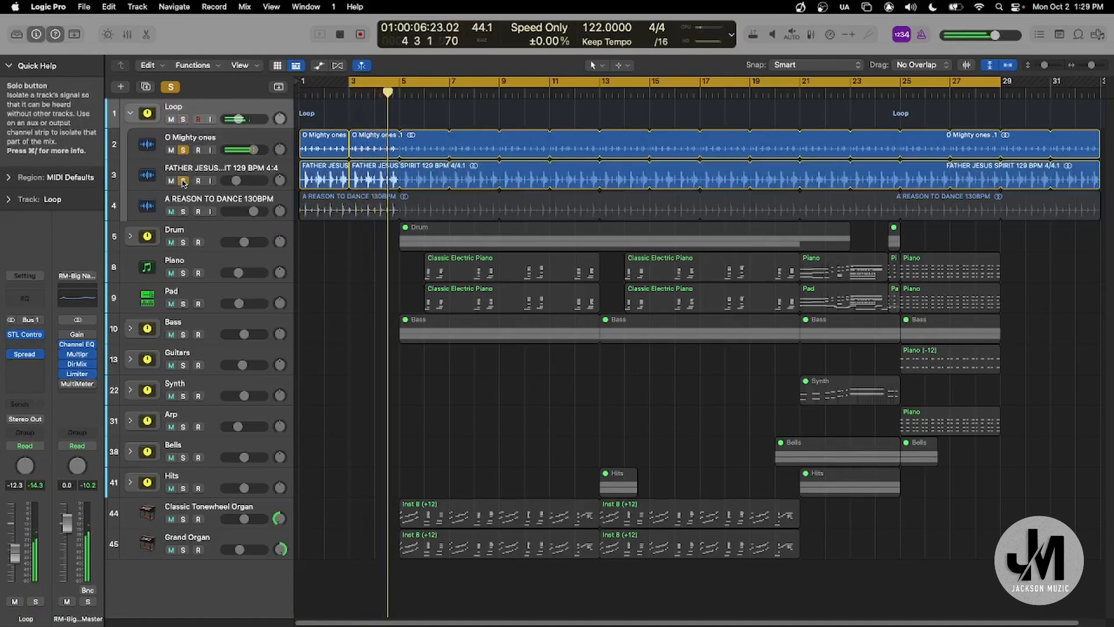
click(184, 211)
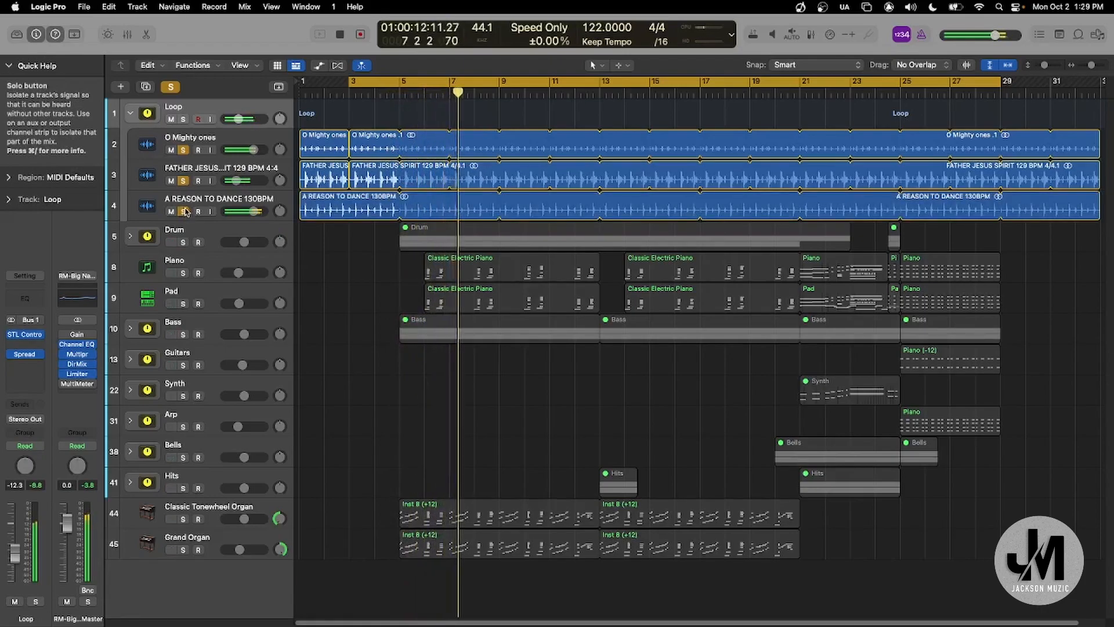
key(space)
drag(184, 211, 188, 147)
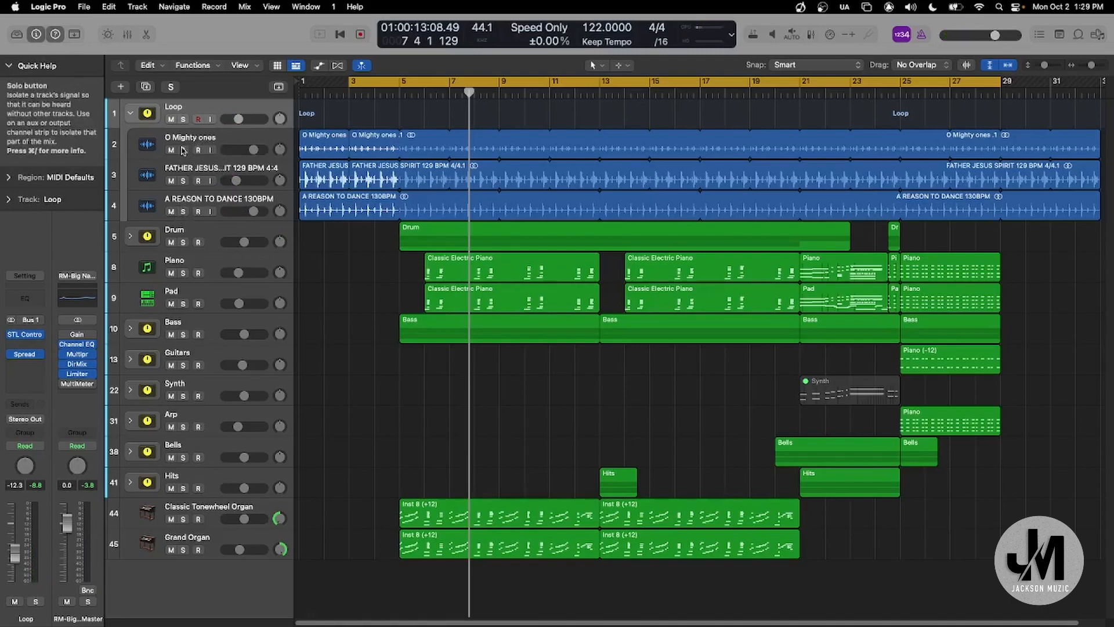
Expand the Guitars track stack and audition the two Guitar 3 tracks in solo.
key(Return)
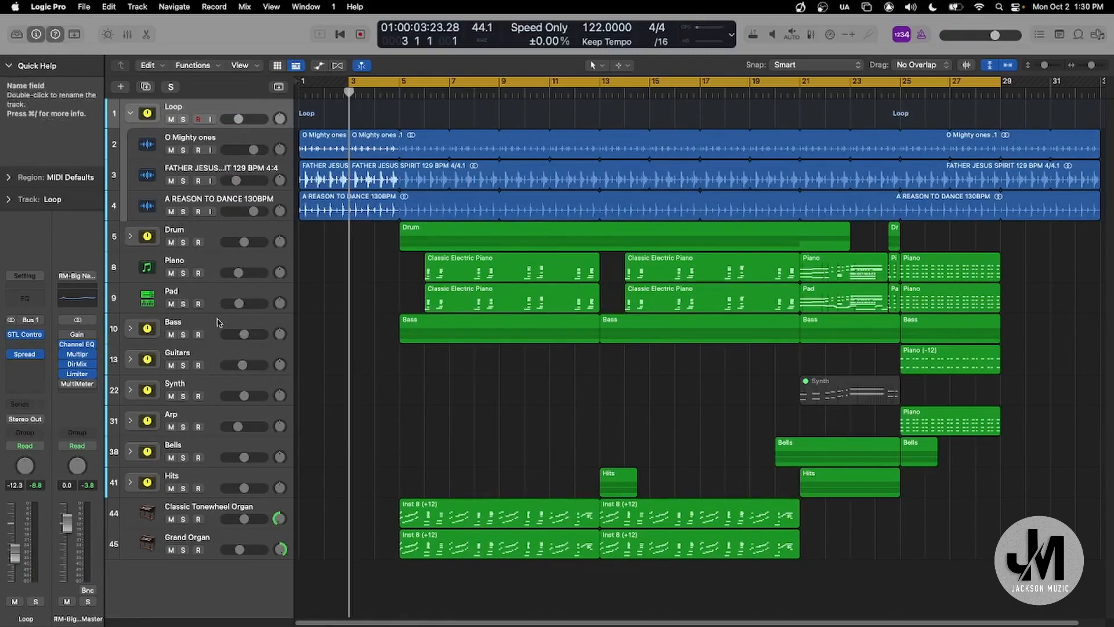
click(130, 360)
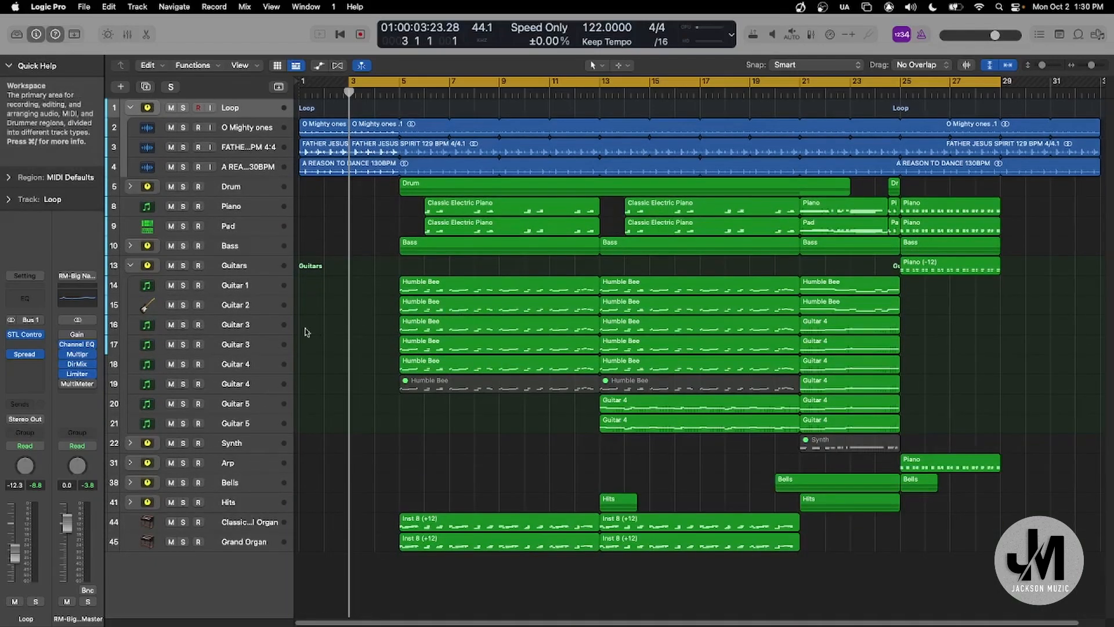
click(183, 324)
key(space)
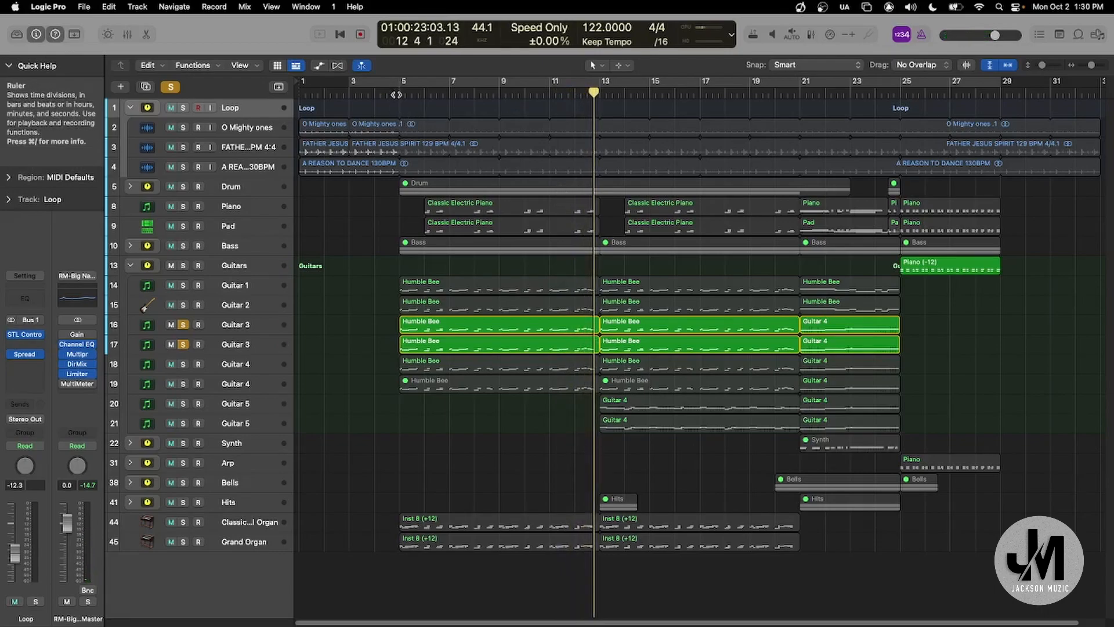
Switch the solo from the Guitar 3 tracks to Piano and Pad, and play them from bar 5.
click(398, 97)
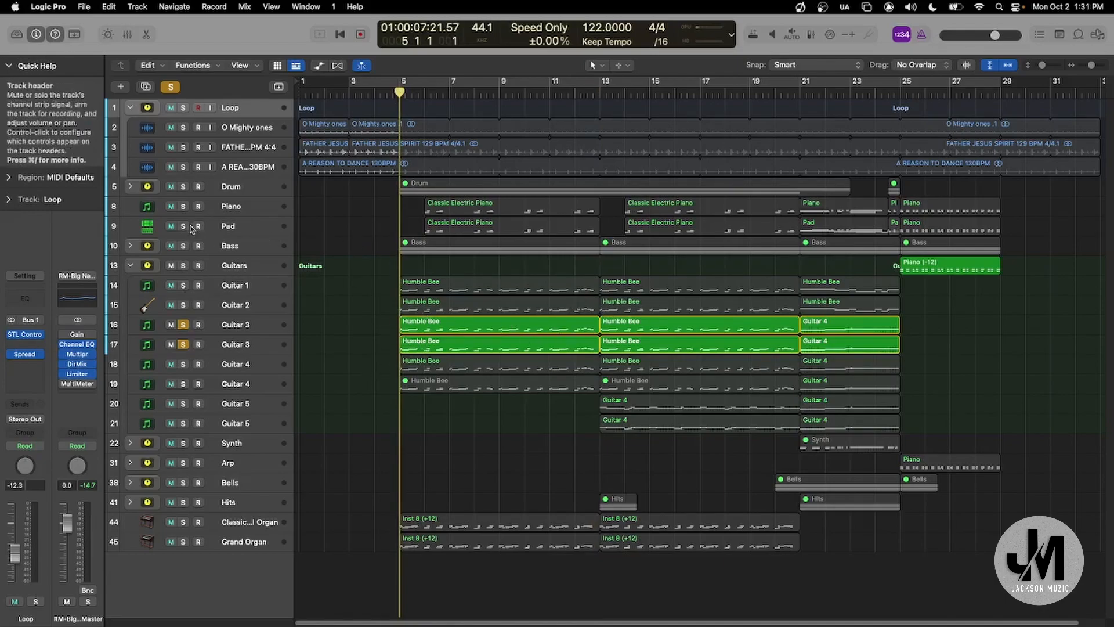
click(183, 206)
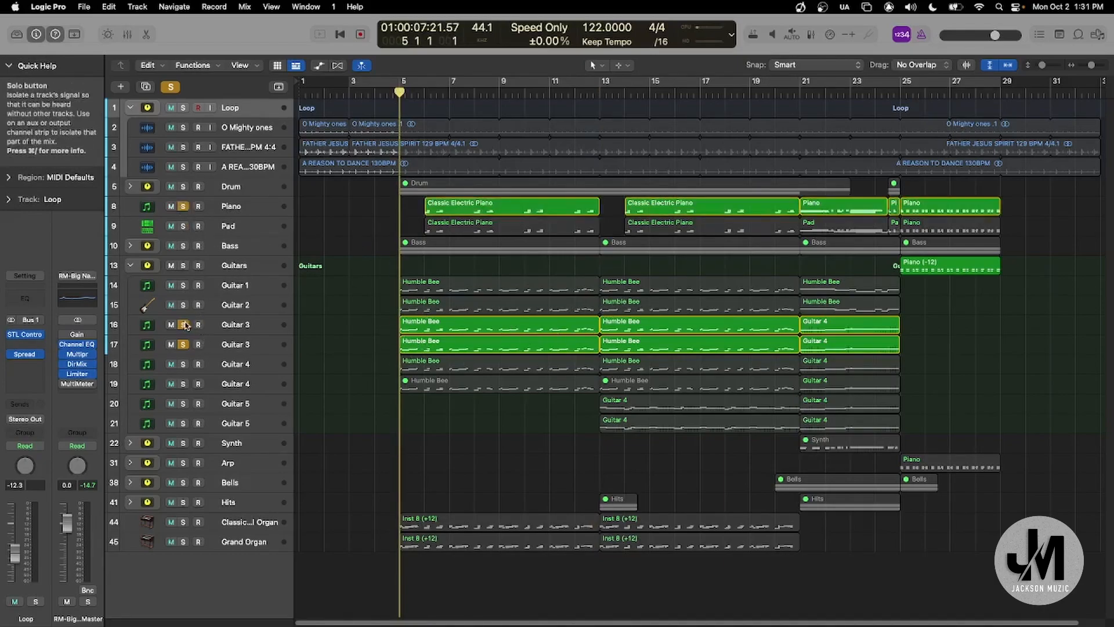
drag(186, 324, 183, 345)
click(183, 226)
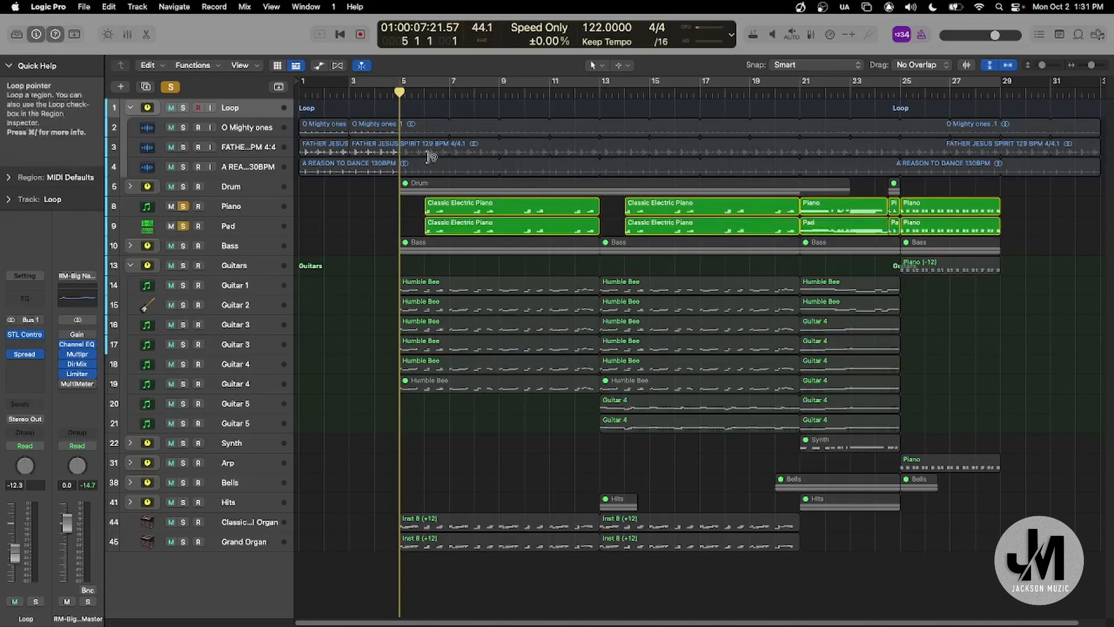
key(space)
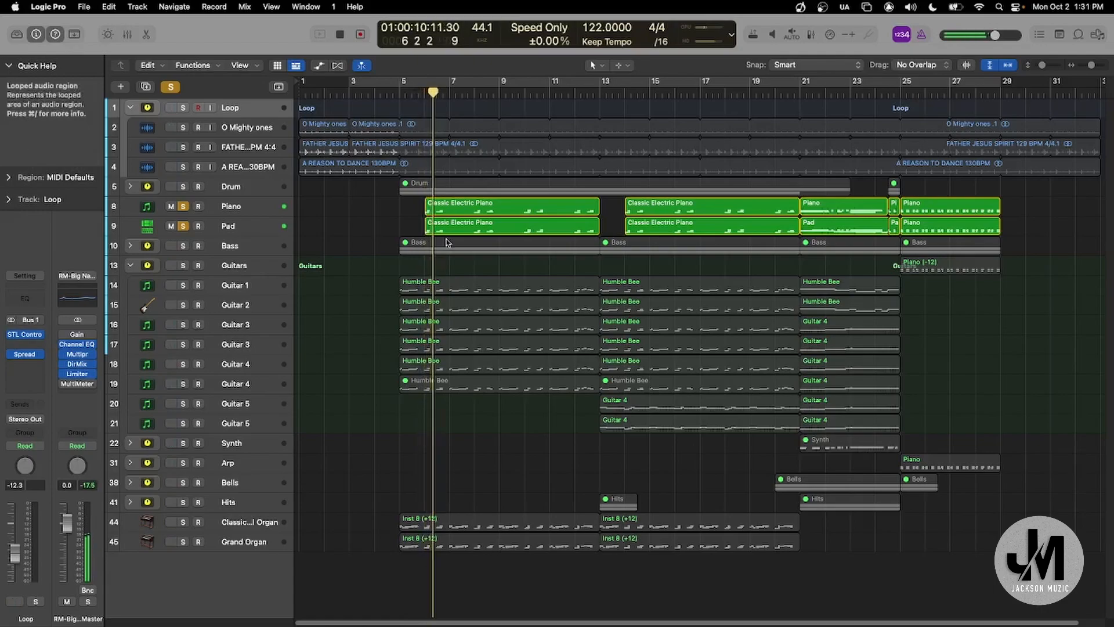
Bring Guitar 2 and the first Guitar 3 track into the soloed playback, toggling Guitar 2's solo to compare the layers.
click(183, 305)
click(183, 325)
click(398, 93)
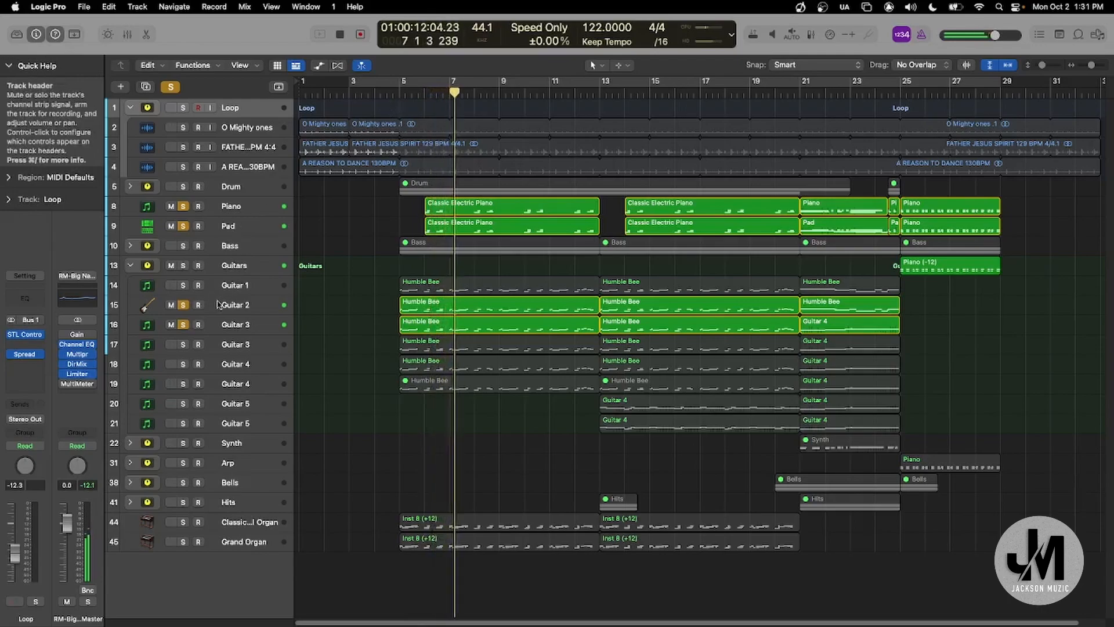
click(183, 305)
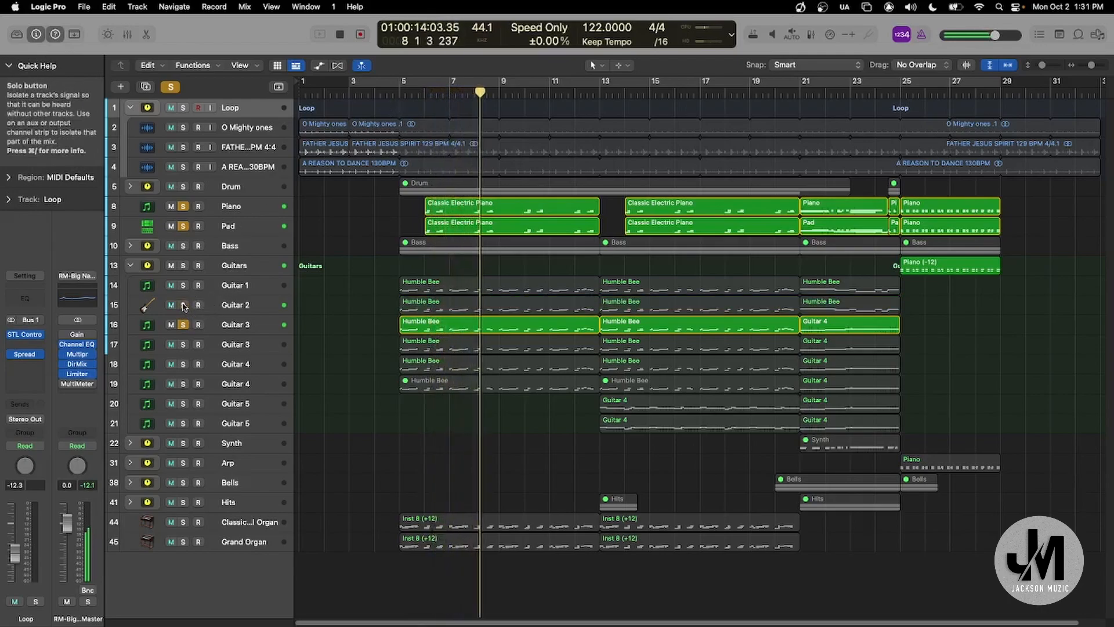
click(183, 305)
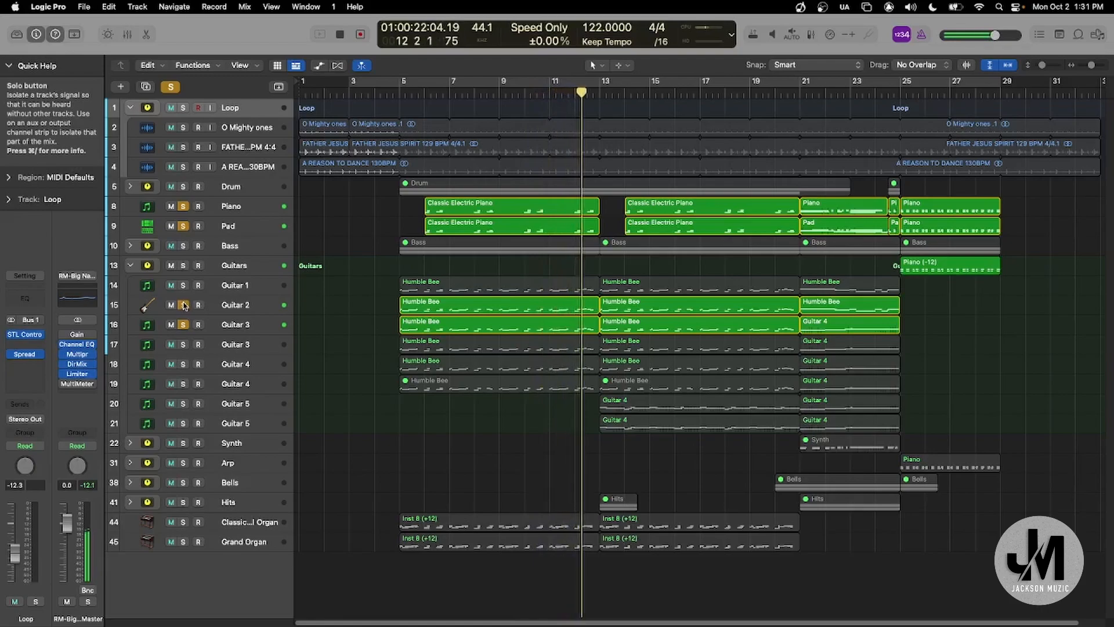
click(184, 305)
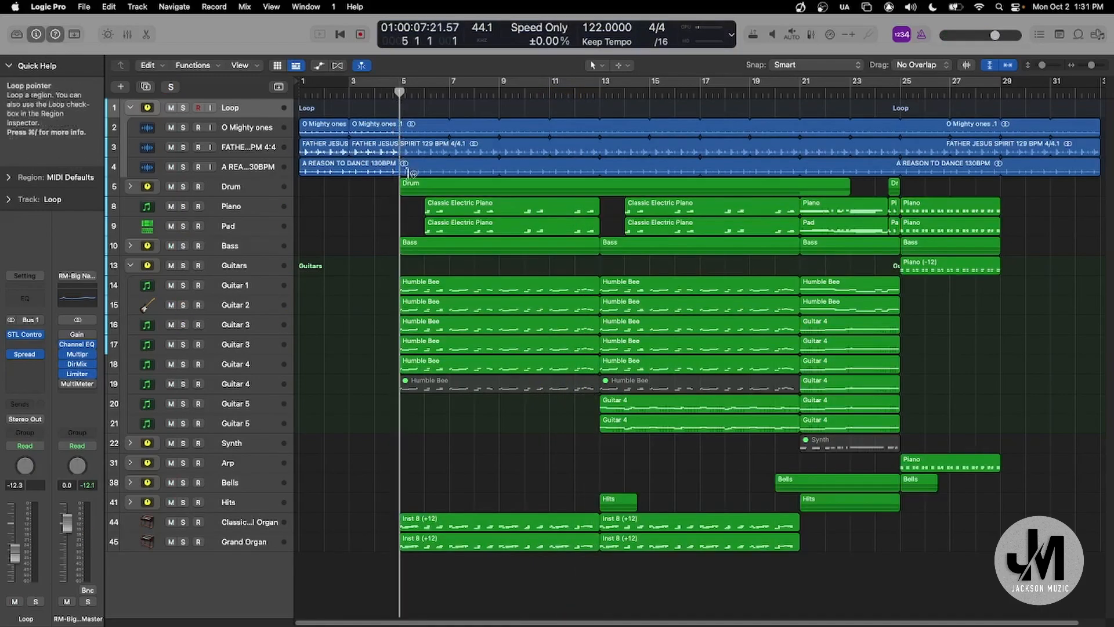
Examine the chord notes of the first Classic Electric Piano regions on the Piano and Pad tracks in the Piano Roll.
drag(413, 207, 480, 226)
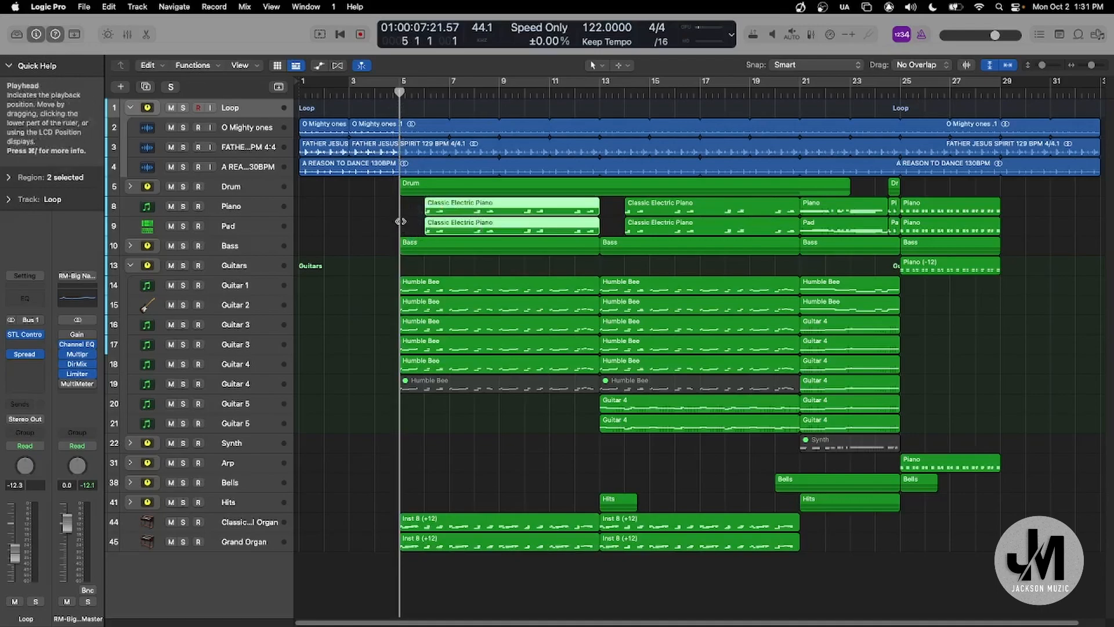
click(360, 222)
drag(416, 217, 452, 232)
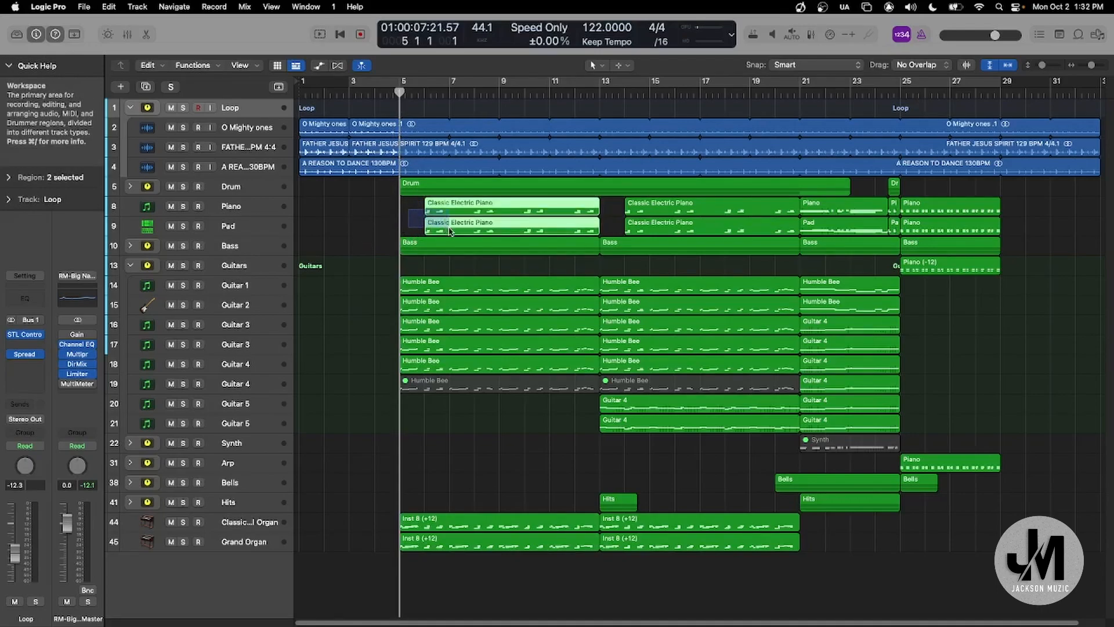
key(p)
drag(588, 347, 650, 490)
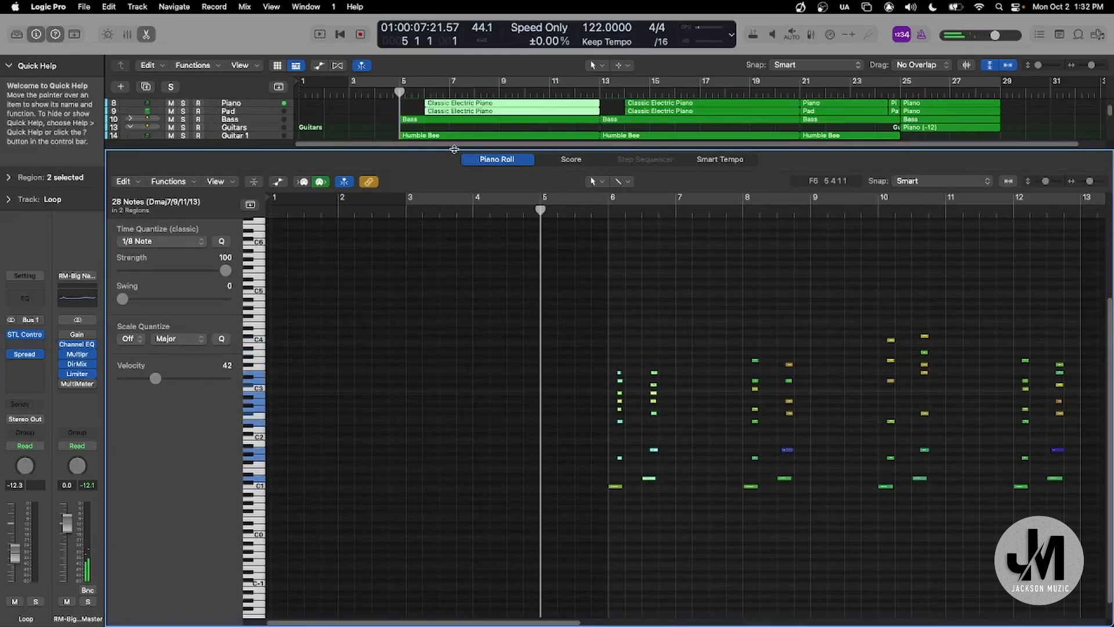
key(p)
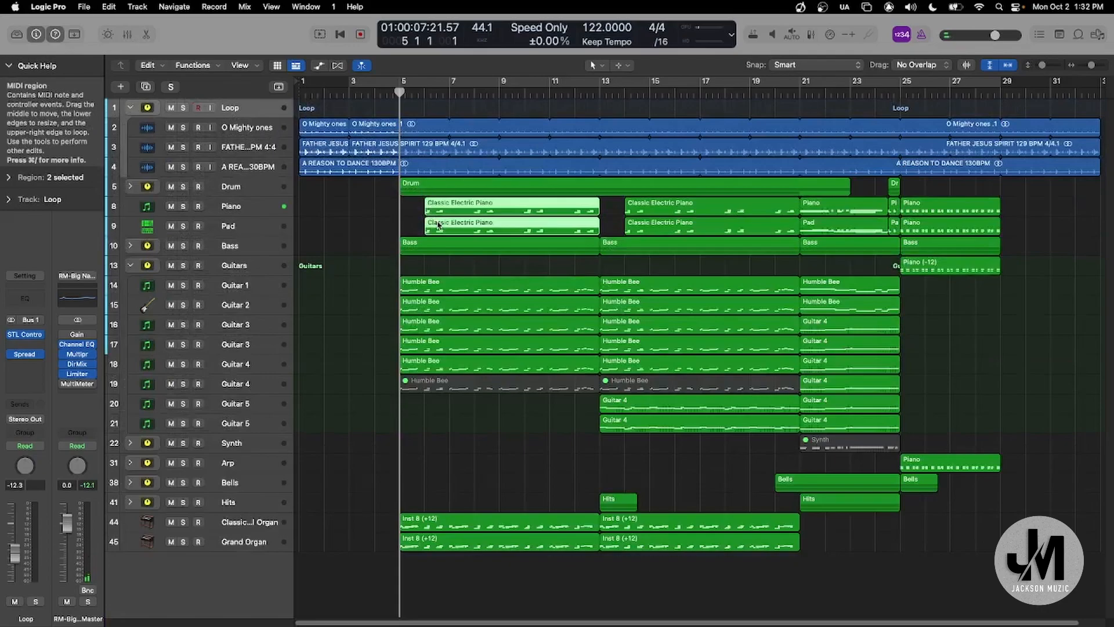
key(p)
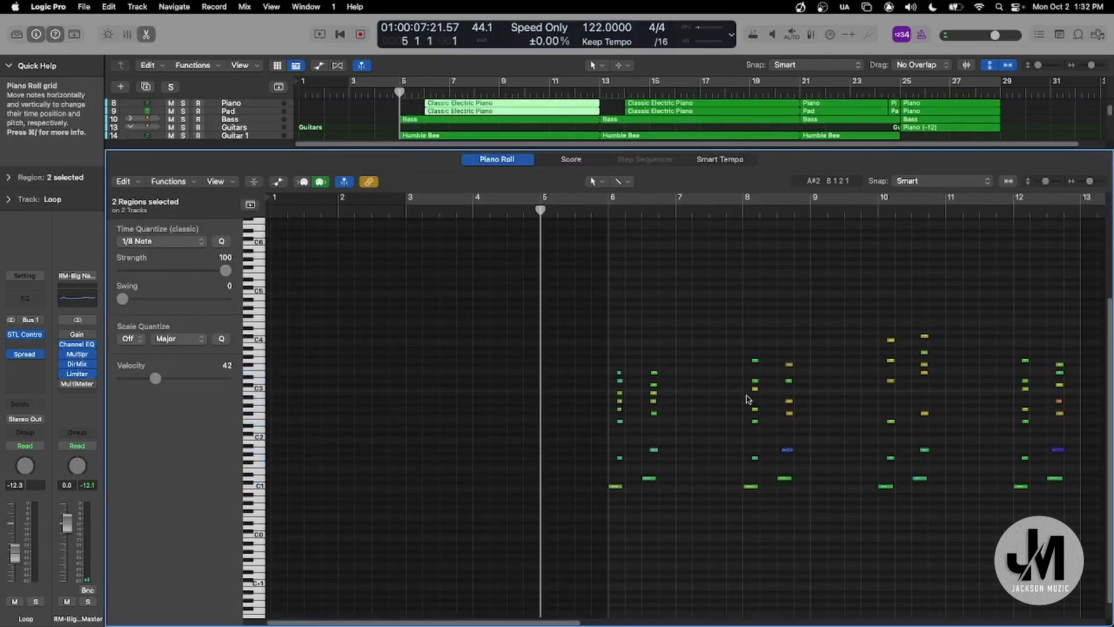
key(p)
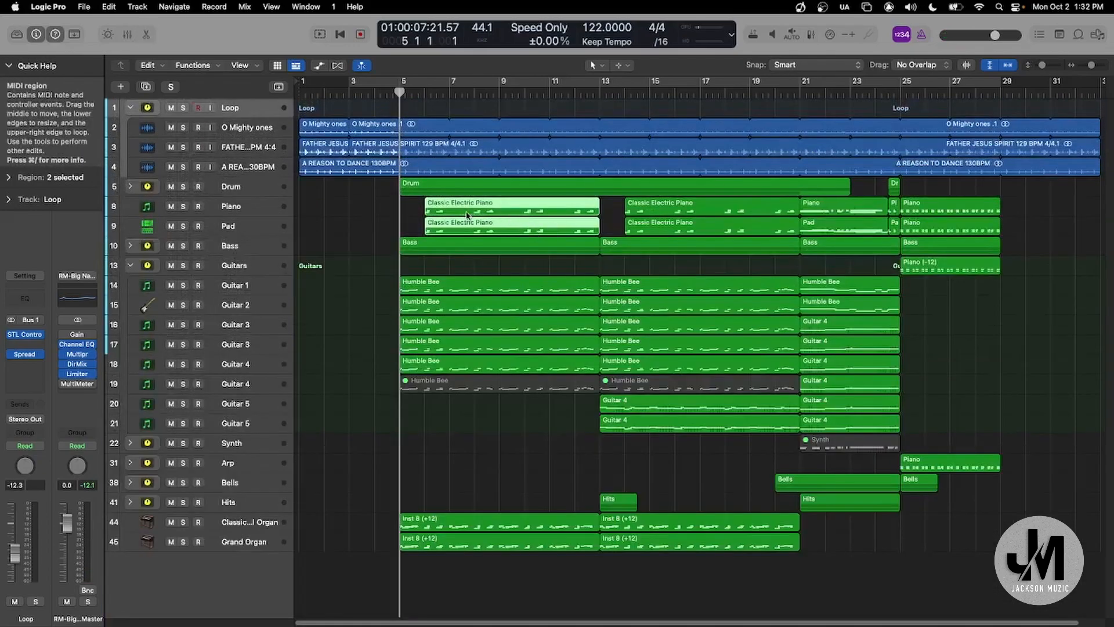
key(p)
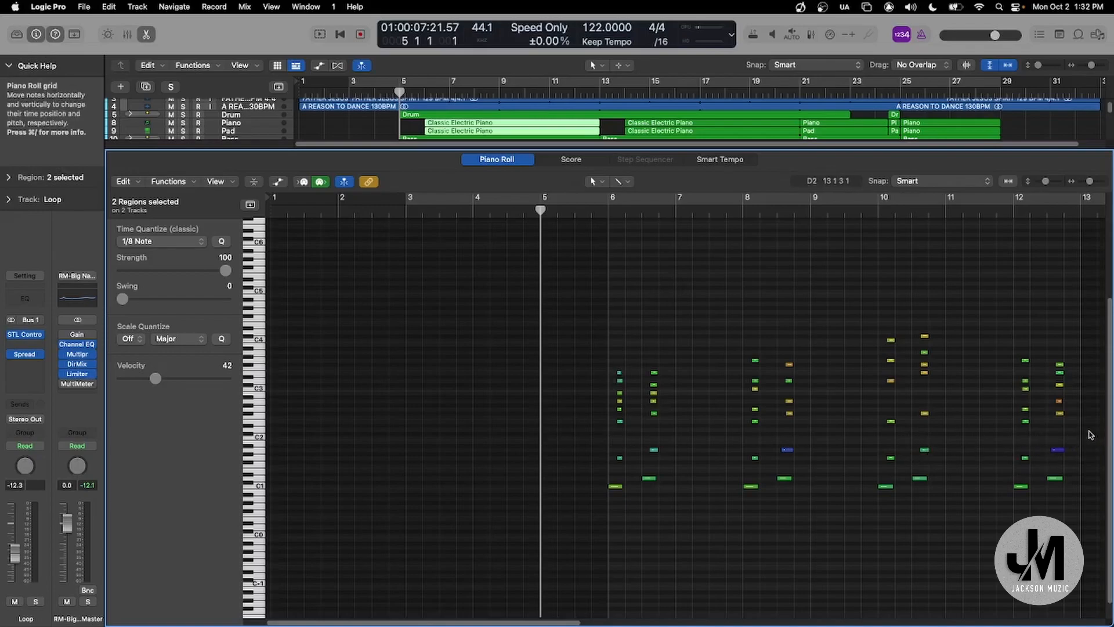
key(p)
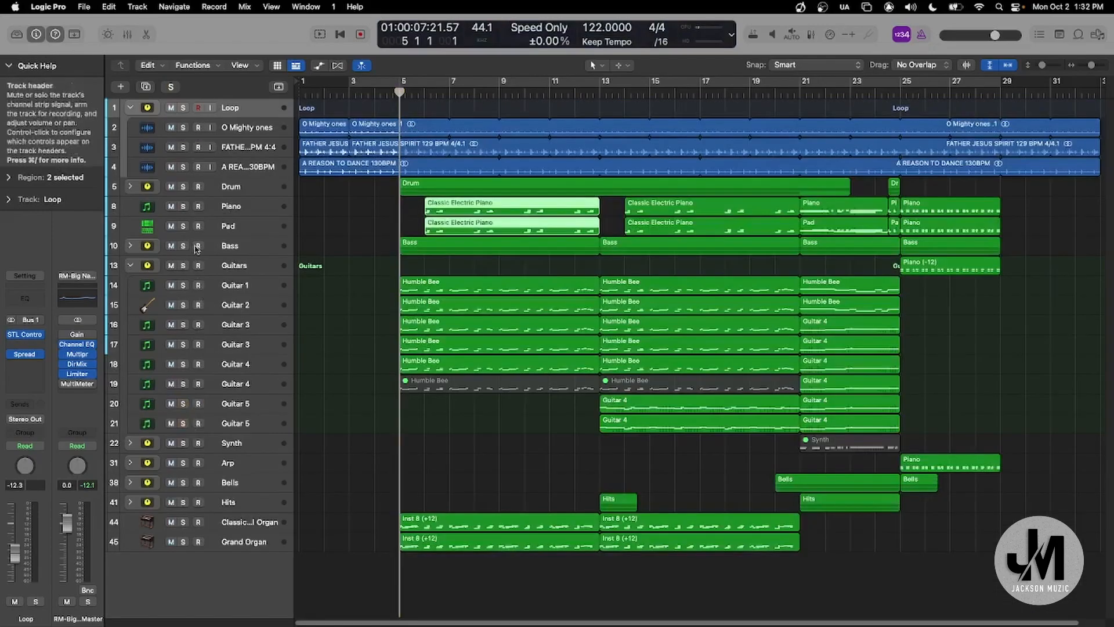
Solo Piano and Pad, narrow the solo to Pad alone for listening, and hide the sound library.
click(182, 207)
click(183, 227)
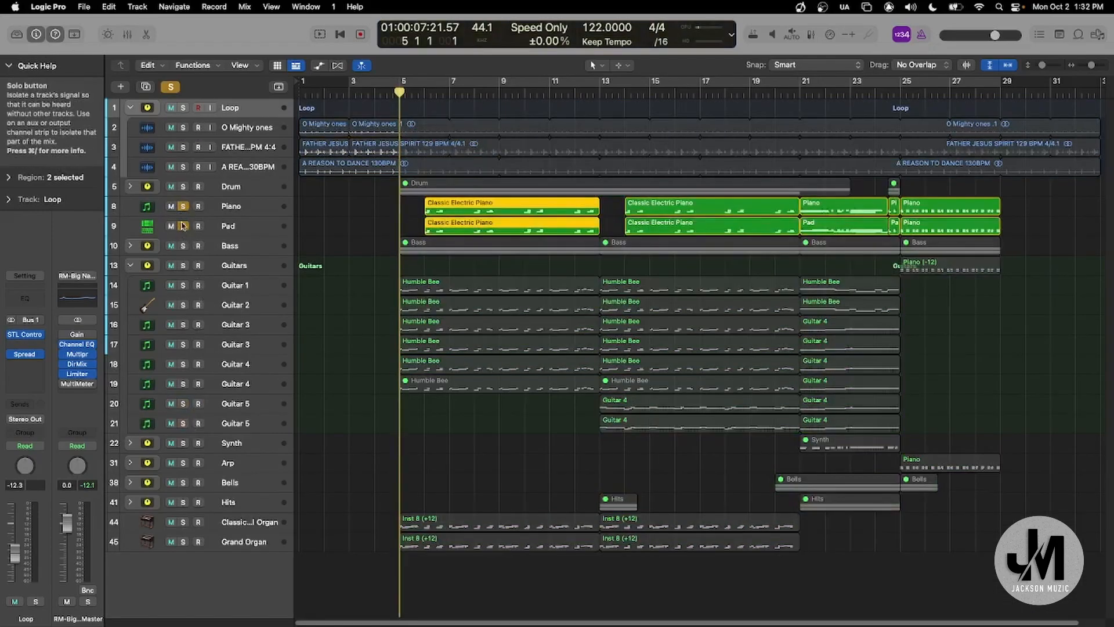
click(183, 207)
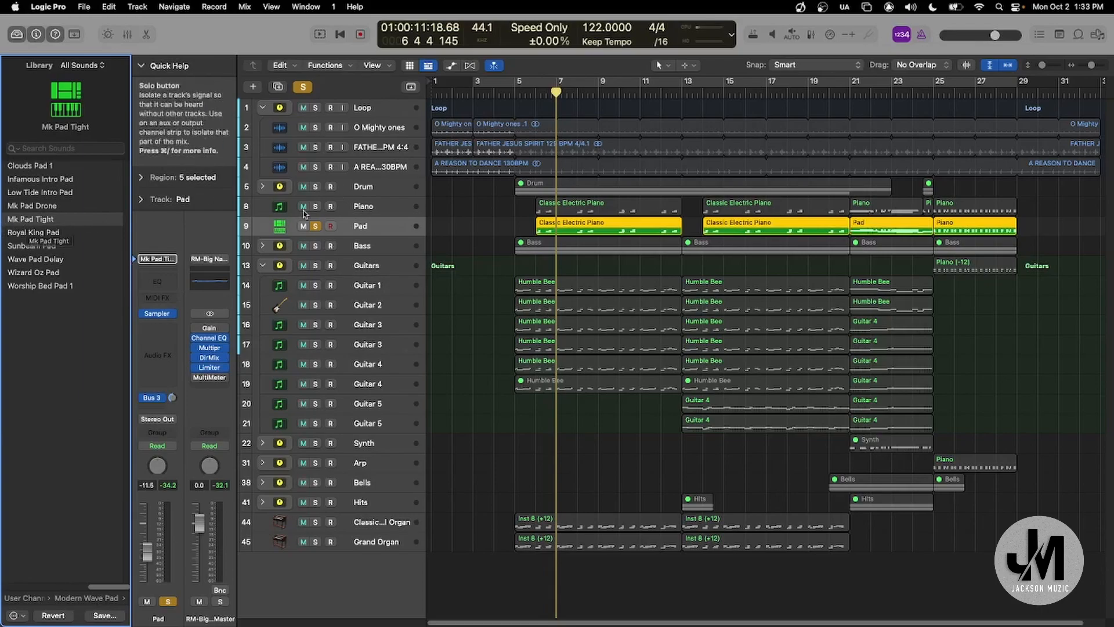
key(y)
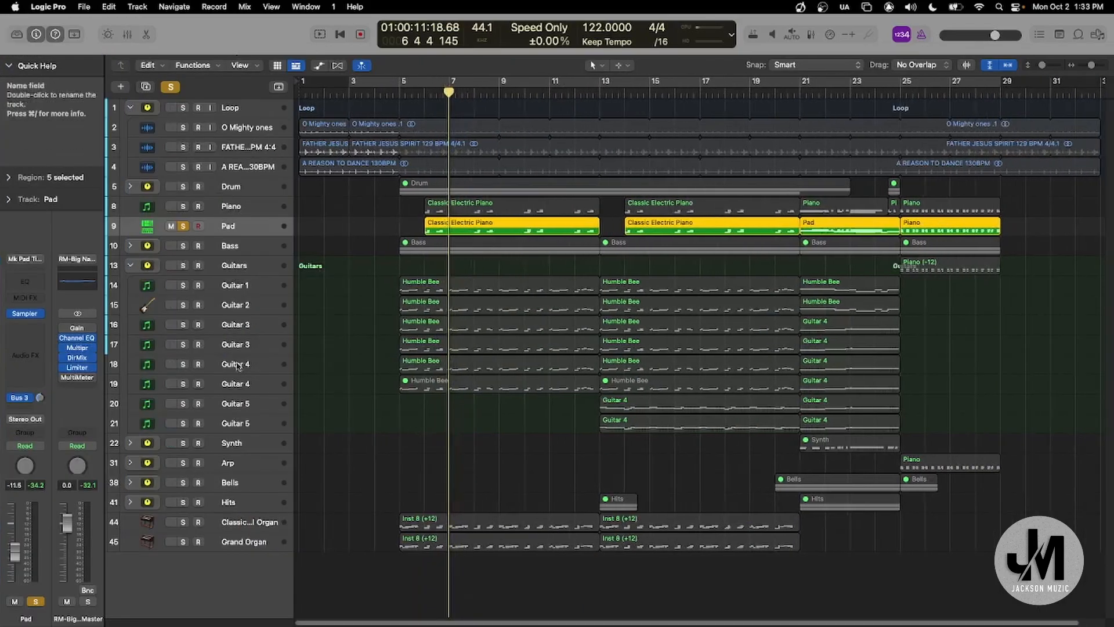
Examine Guitar 1's Electric Mint instrument in Kontakt 7, and play Guitar 1 soloed alongside Pad from bar 5.
click(223, 284)
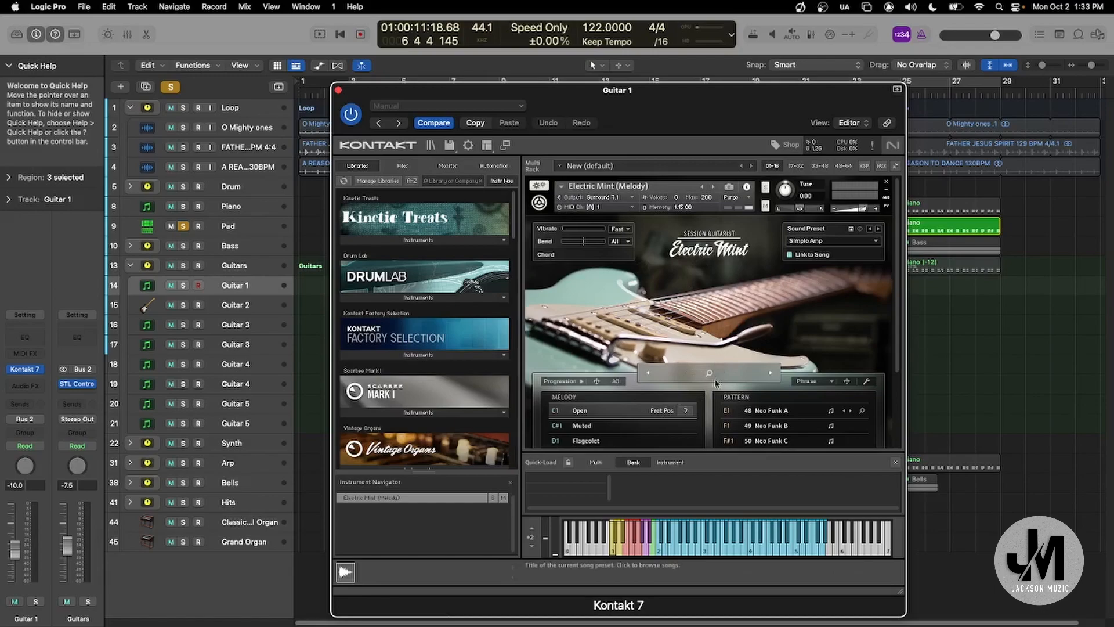
click(338, 90)
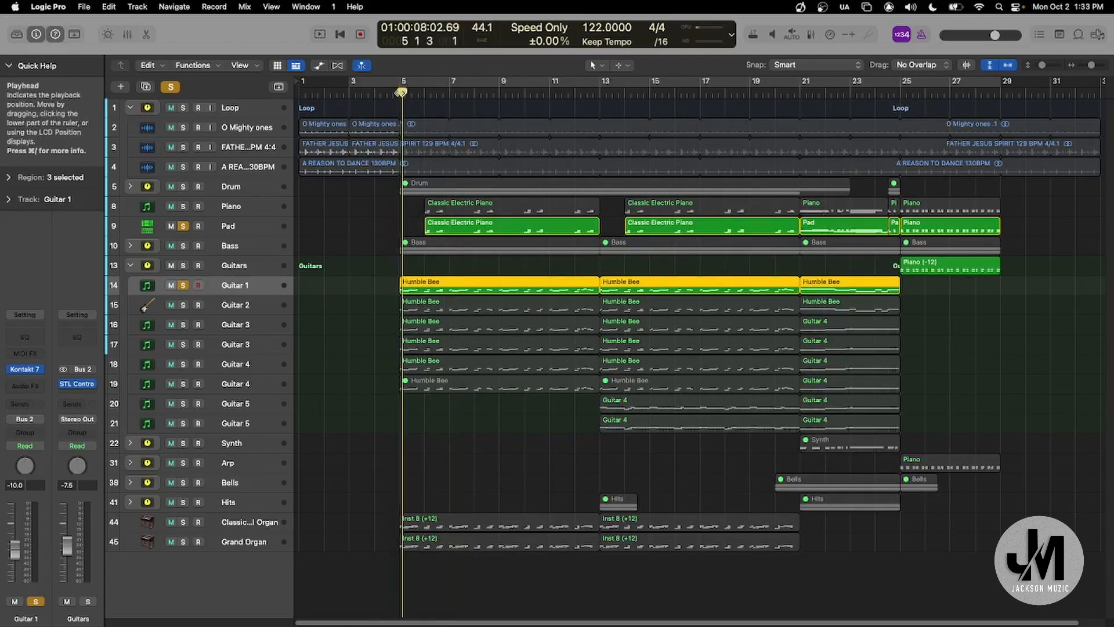
key(space)
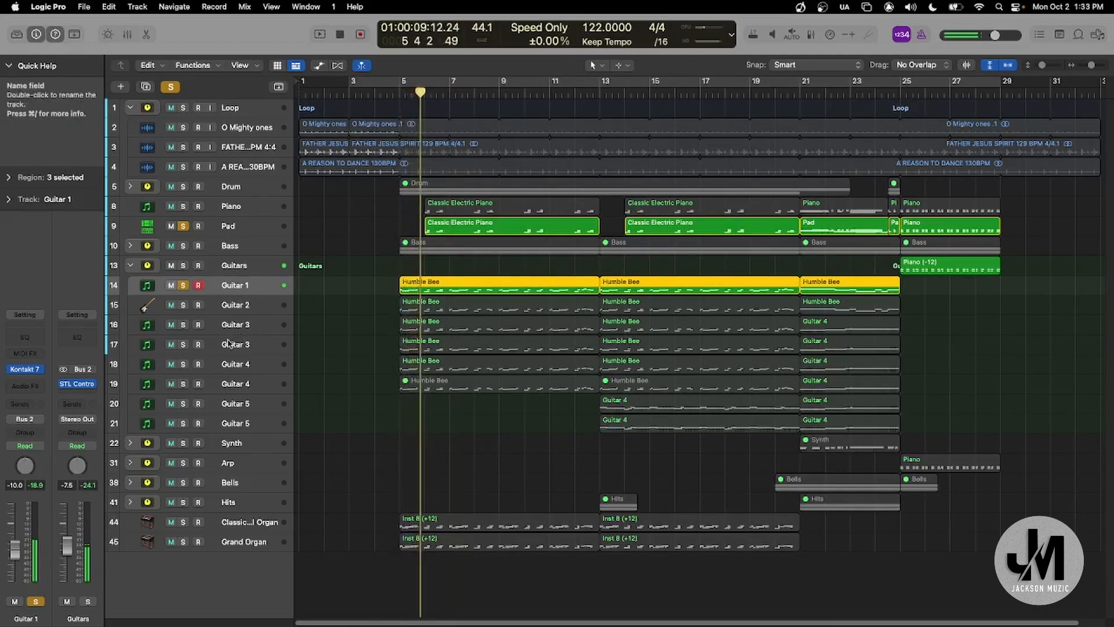
Replace the Pad and Guitar 1 solos with Guitar 2, and audition the whole Guitars stack in solo before clearing it.
key(space)
click(182, 226)
click(182, 303)
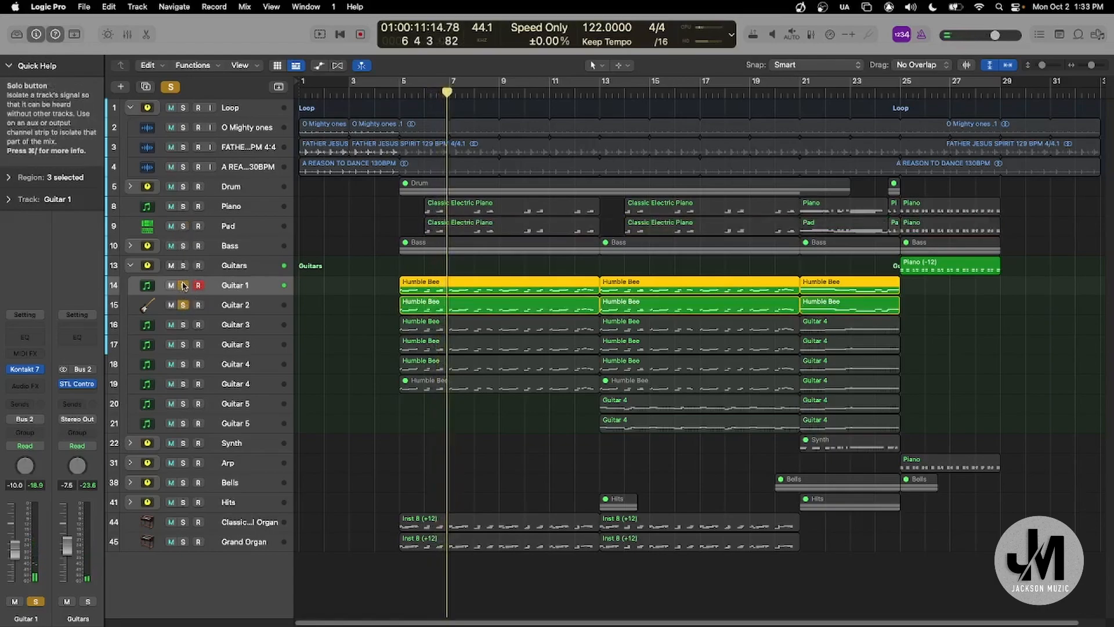
click(183, 285)
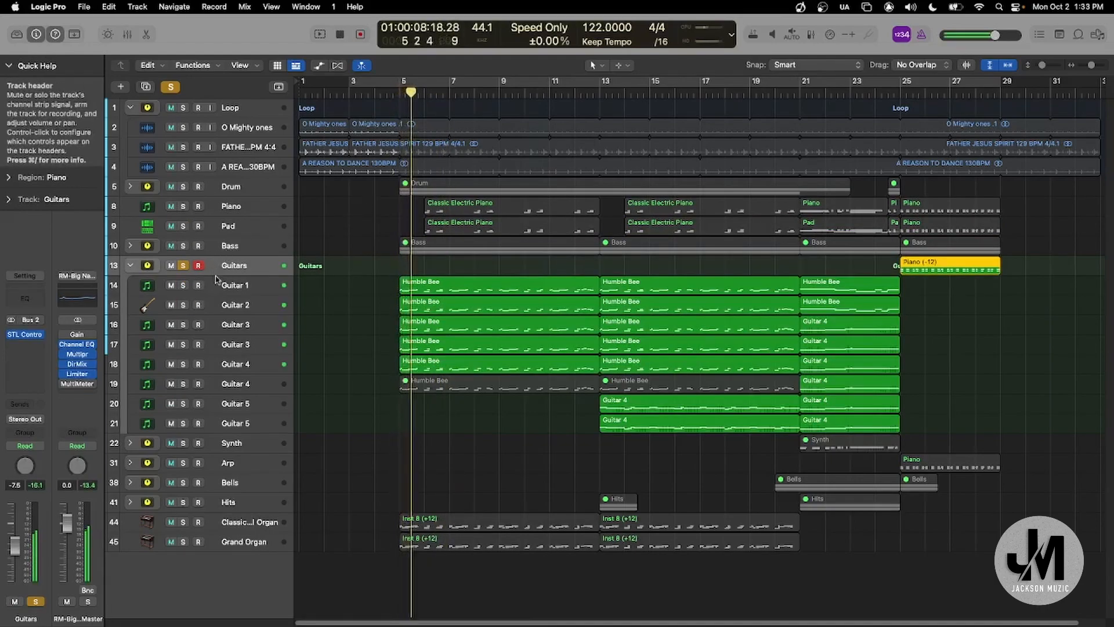
key(space)
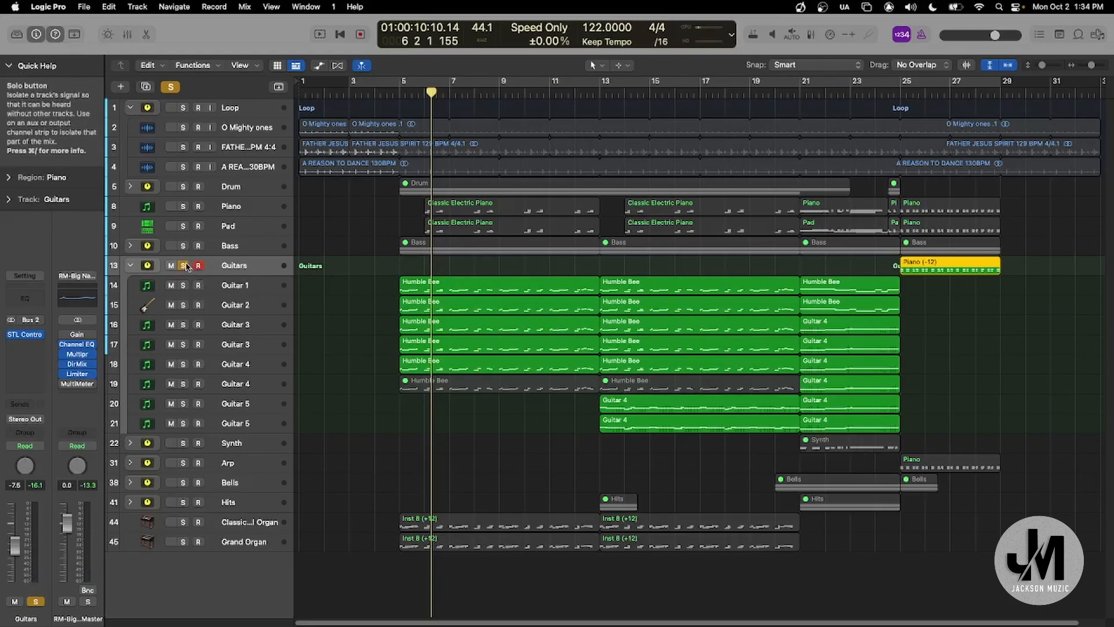
key(s)
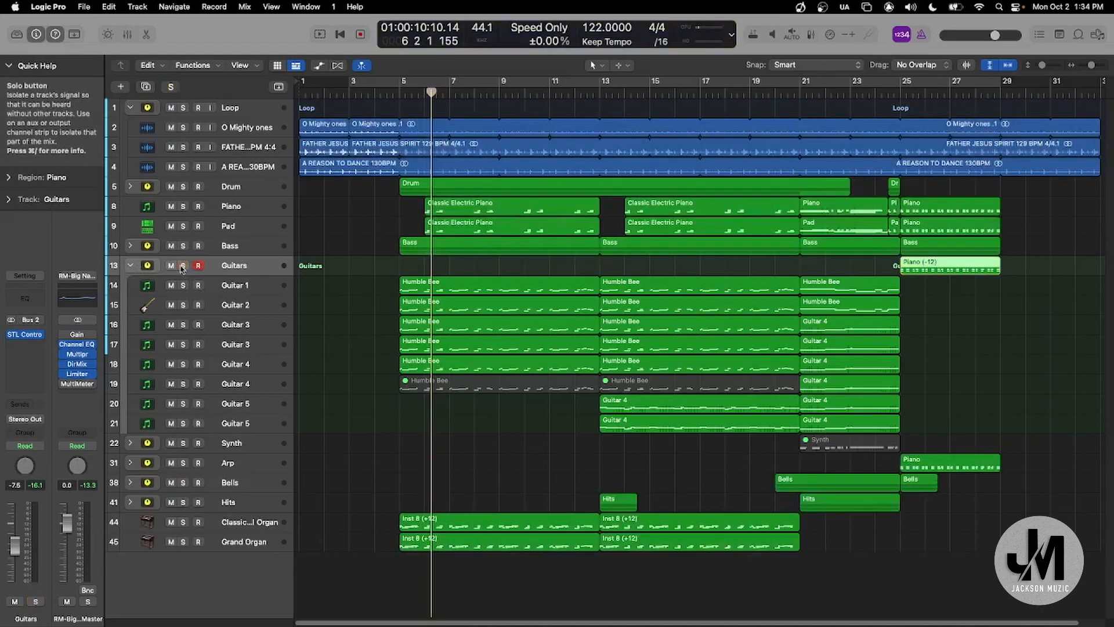
Collapse the Guitars stack, expand the Bass stack, and examine Humble Bee's Reaktor 6 sound while playing it soloed from bar 5.
click(129, 268)
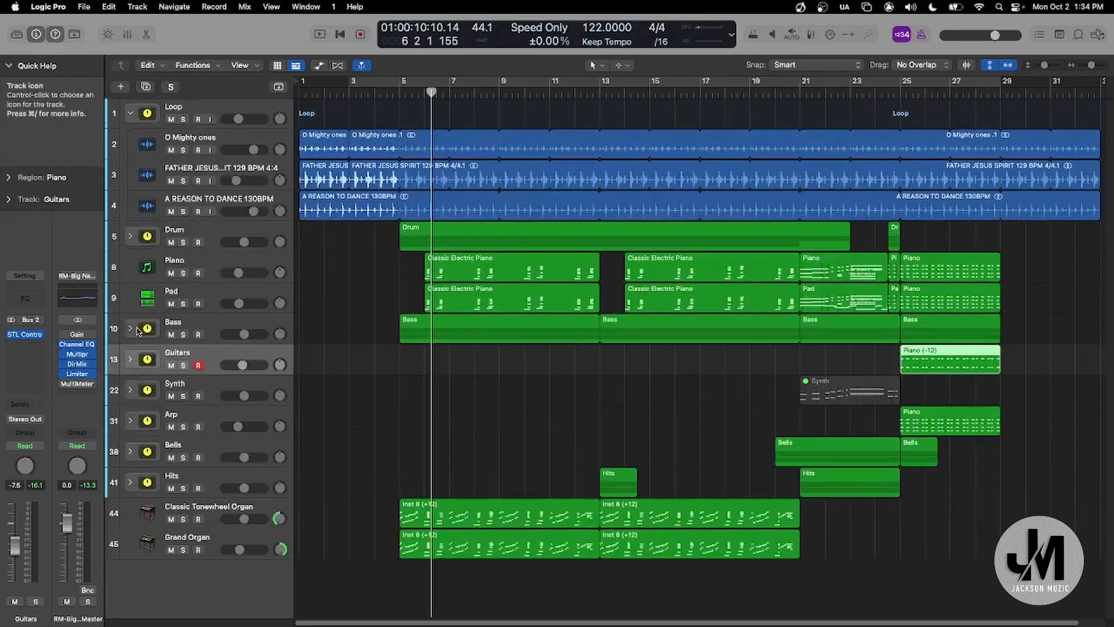
click(131, 325)
click(259, 322)
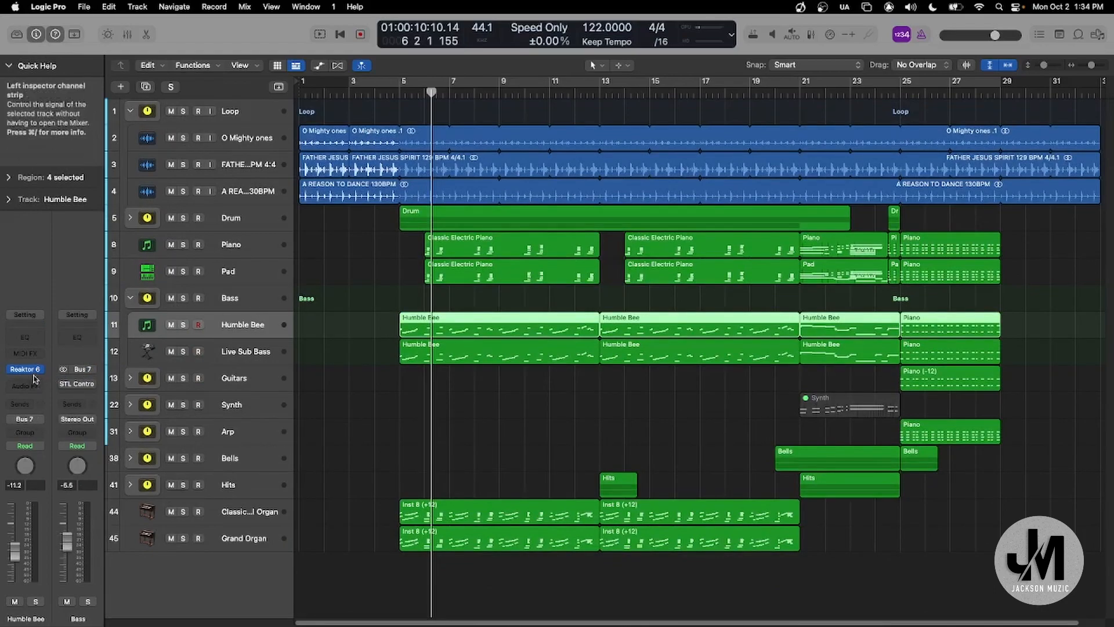
click(25, 368)
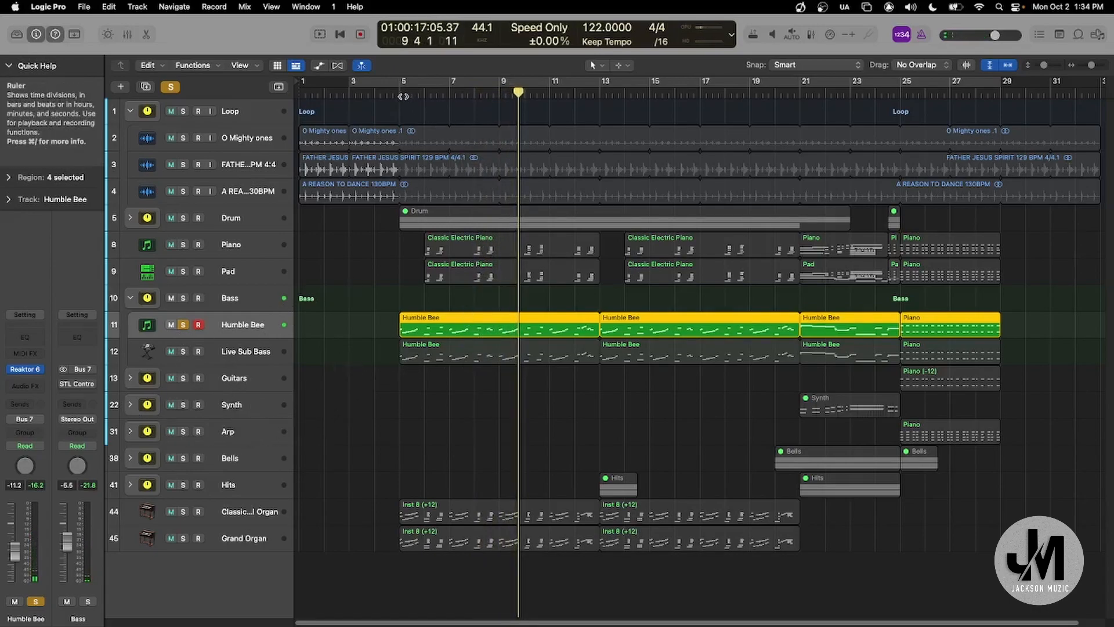
click(399, 92)
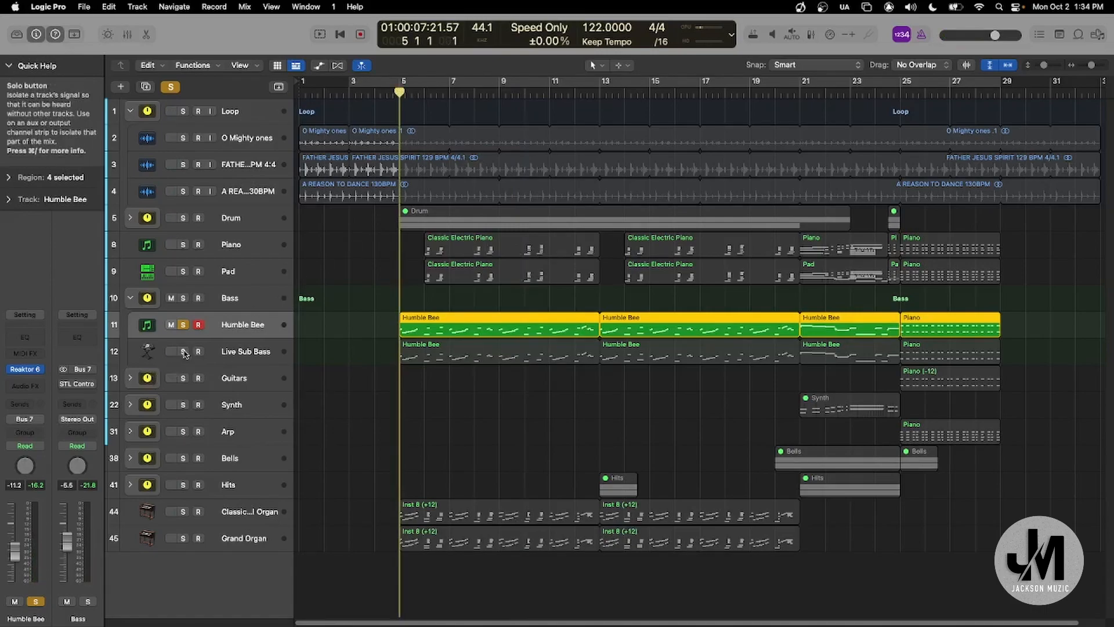
Switch the solo to Live Sub Bass and play it from bar 5, checking its Mixer channel and library preset.
click(183, 351)
key(space)
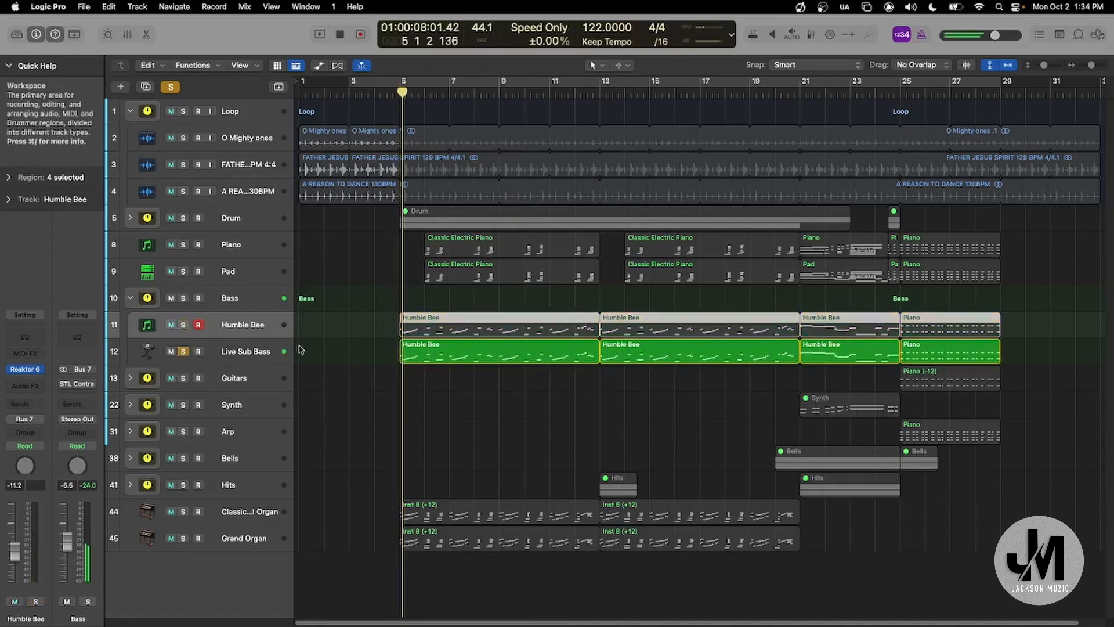
click(231, 359)
key(x)
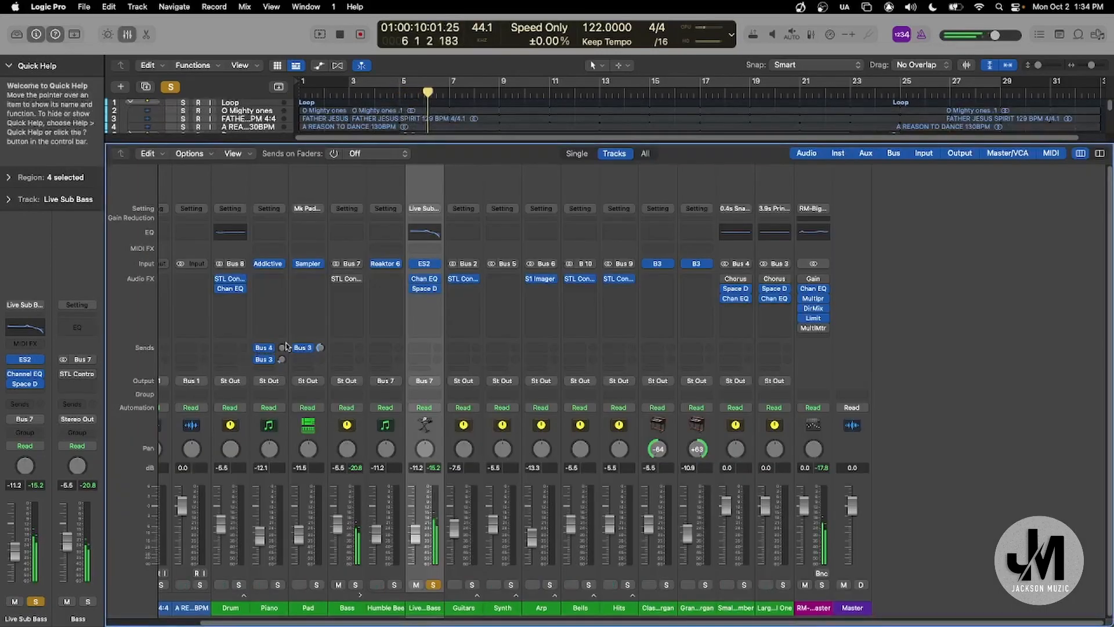
key(x)
key(y)
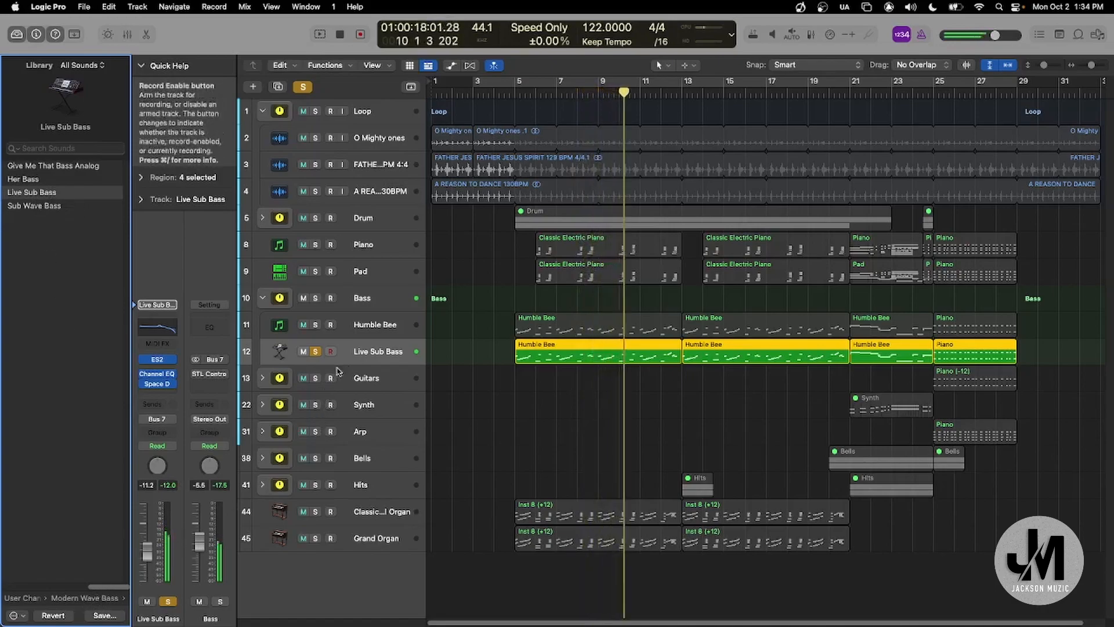
key(y)
key(space)
Replace the Live Sub Bass solo with the whole Bass stack for listening, and return the playhead to bar 5.
click(183, 299)
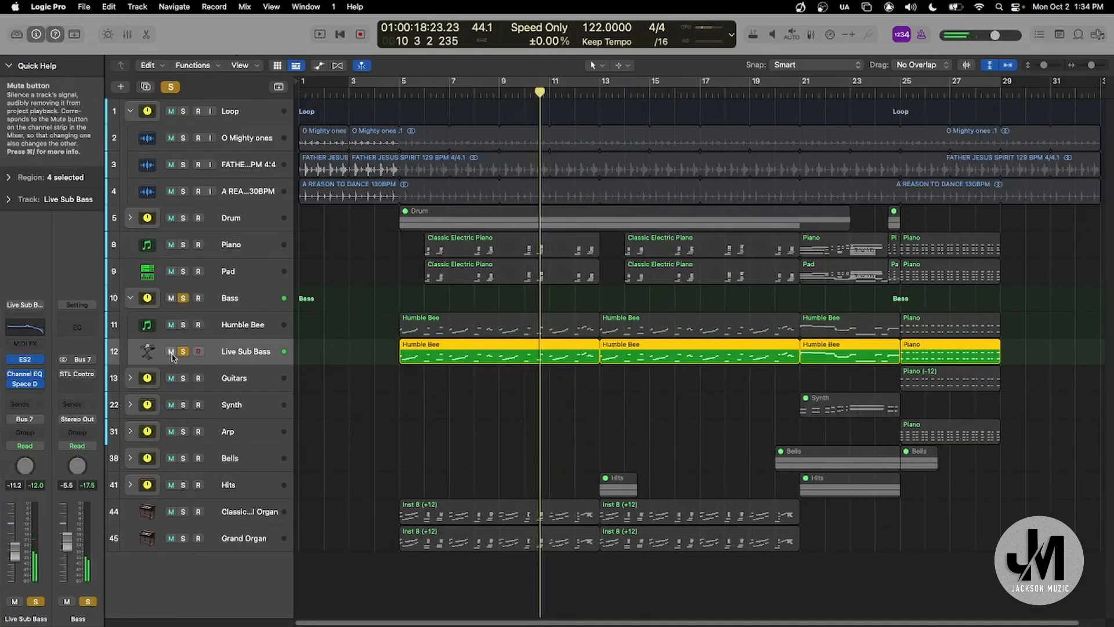
click(183, 353)
key(space)
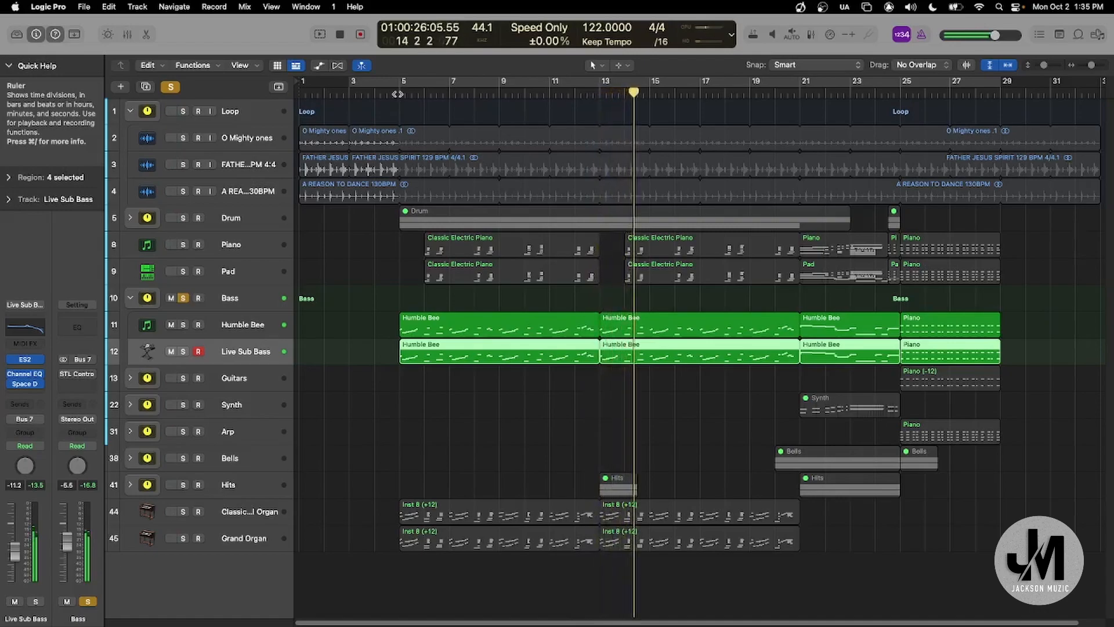
click(398, 94)
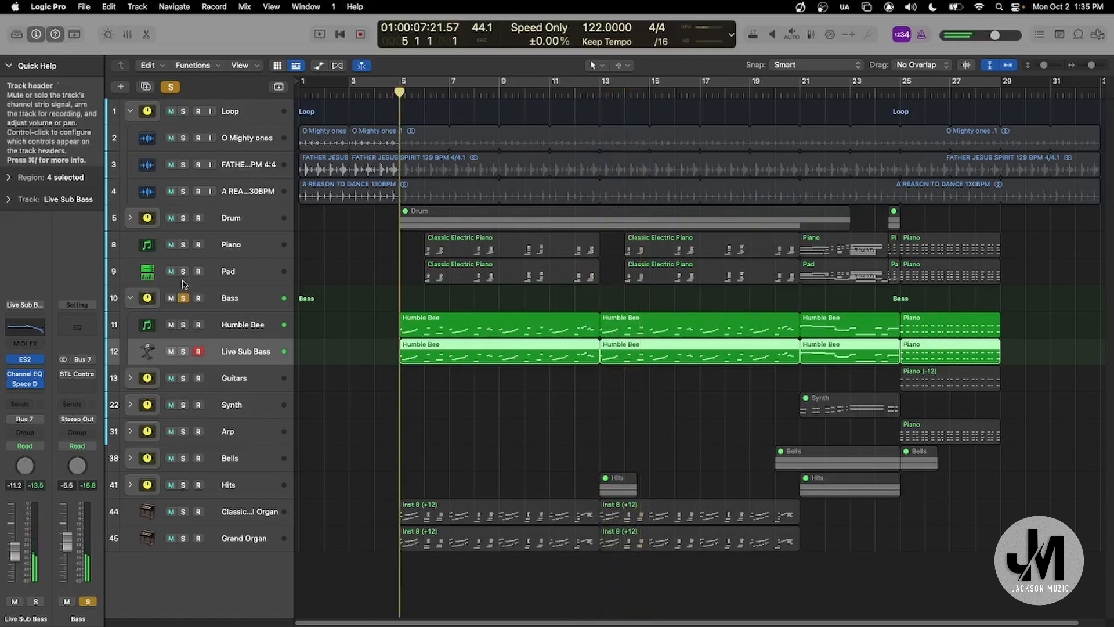
Examine the stack channels and effects of Bass, Drum and Loop, including Loop's STL ControlHub plug-in.
click(227, 300)
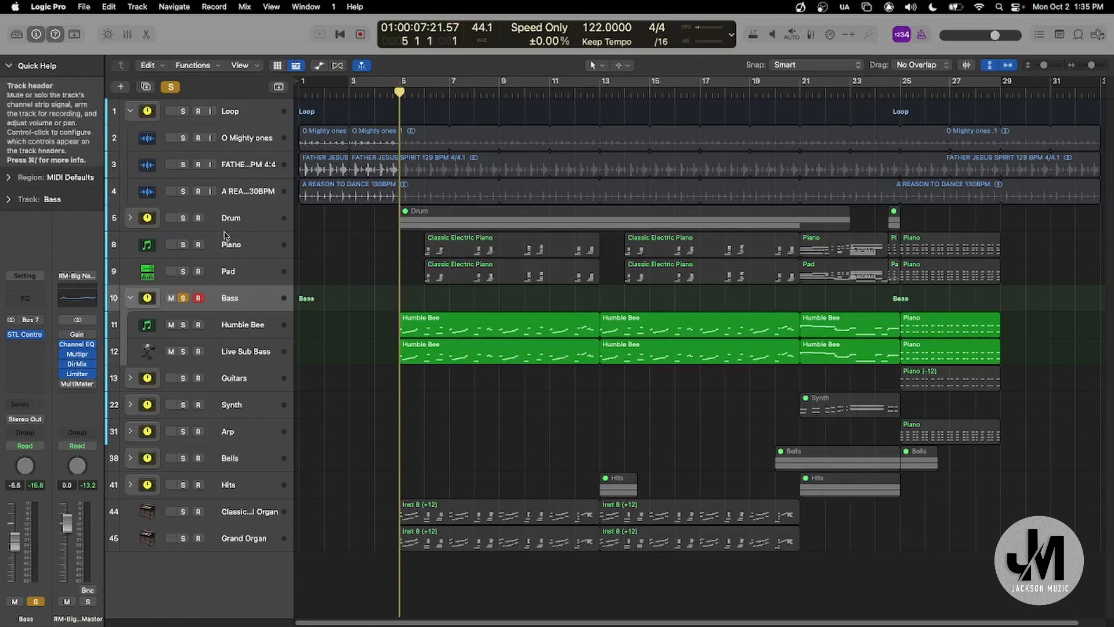
click(237, 224)
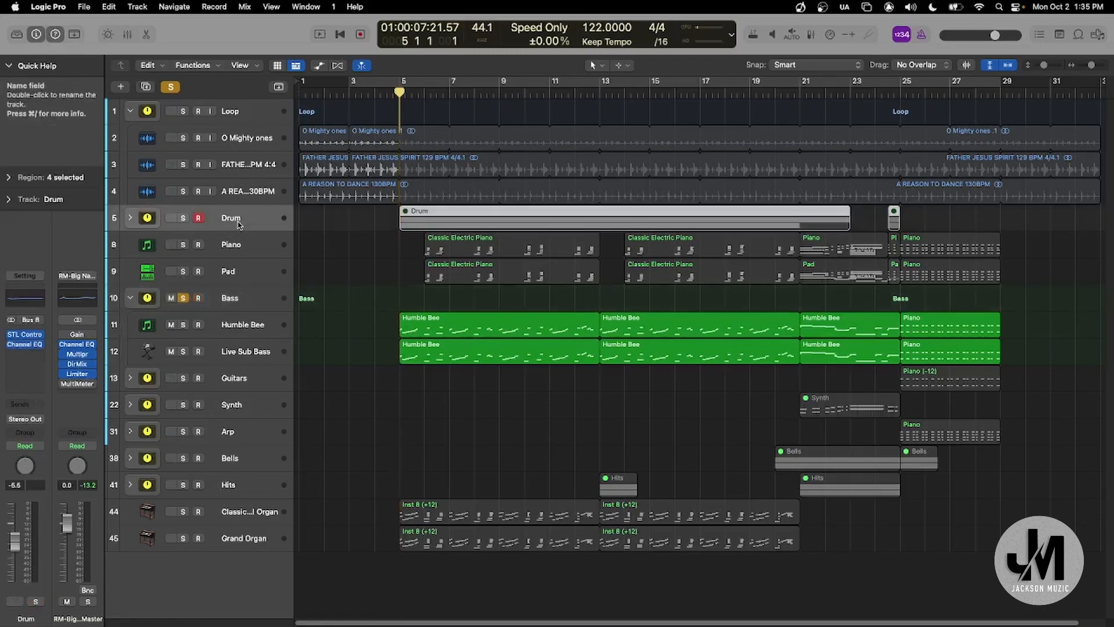
key(x)
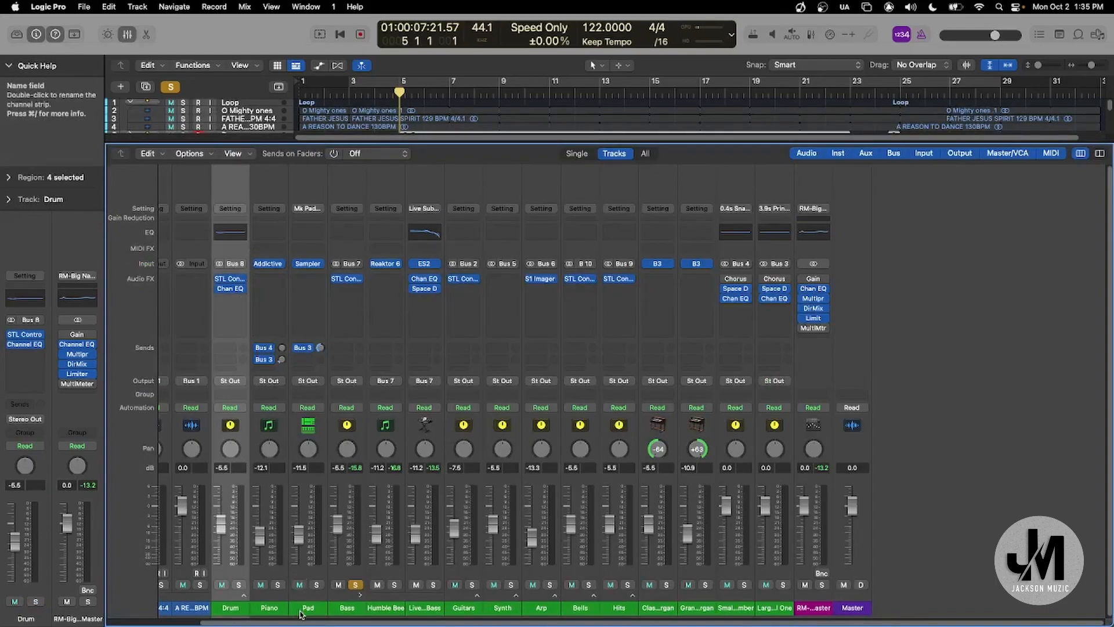
scroll(243, 612, left, 5)
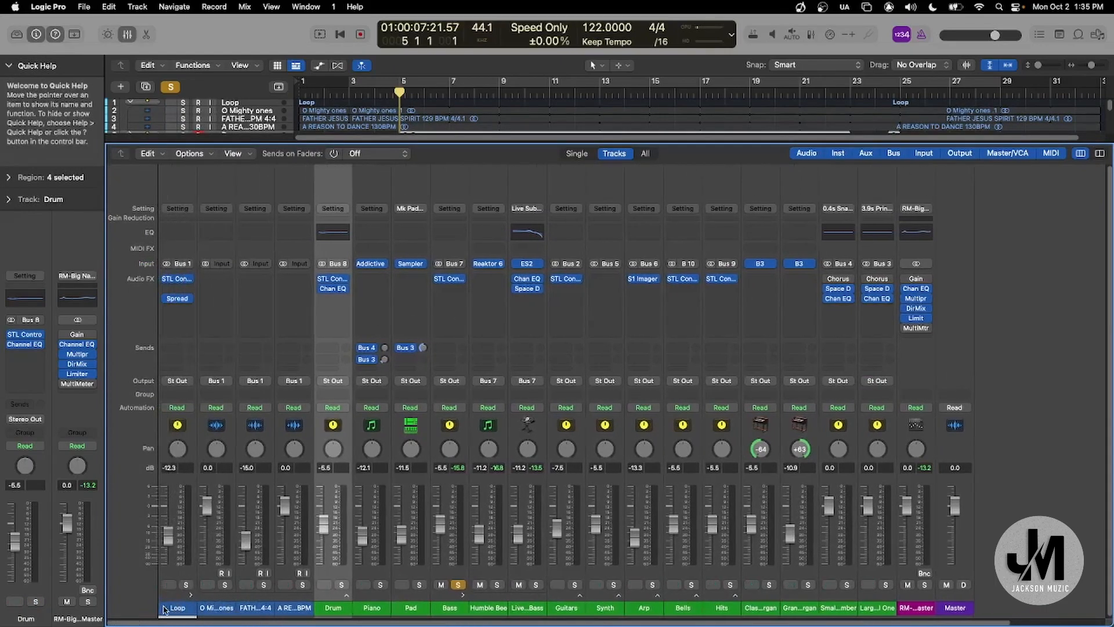
key(x)
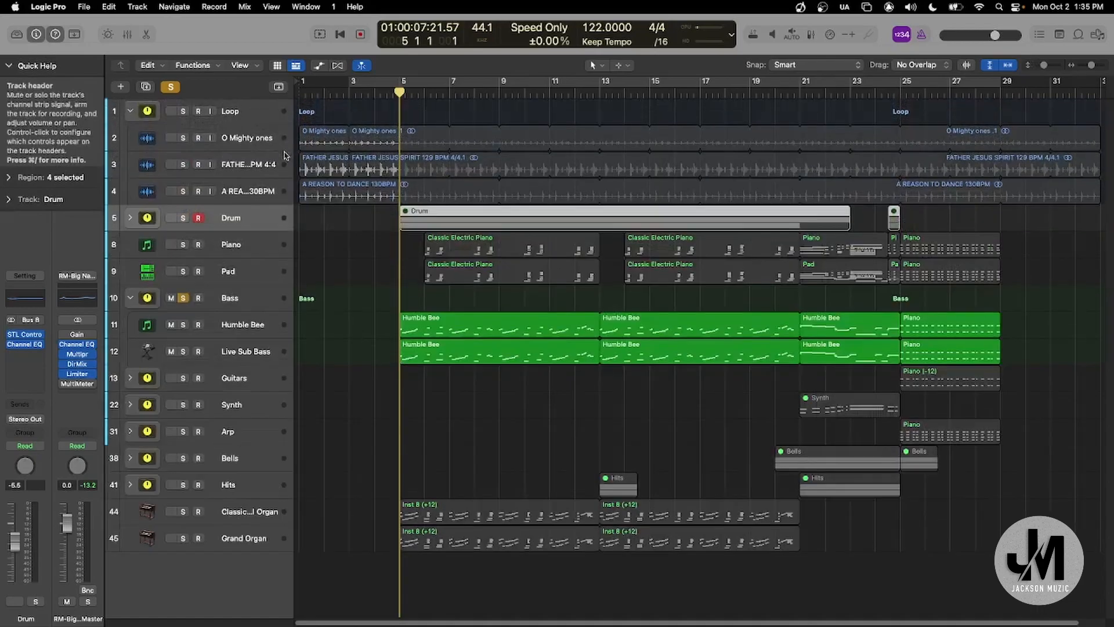
click(228, 296)
click(241, 112)
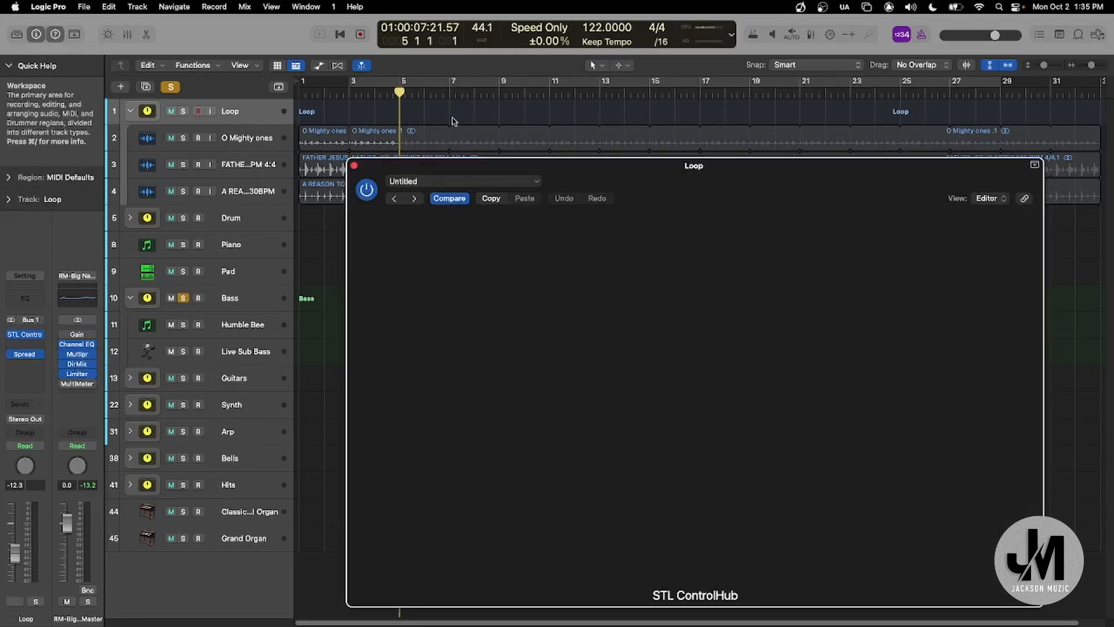
drag(376, 171, 355, 125)
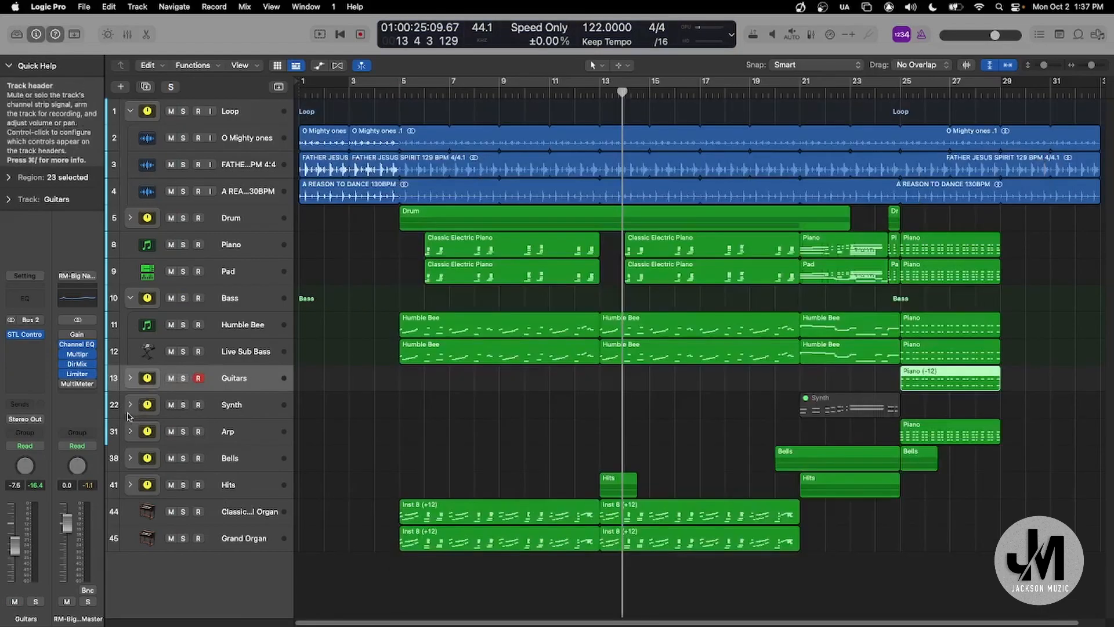
Expand the Synth stack, highlight the Humble Bee bass regions for reference, and collapse the Bass stack.
click(130, 404)
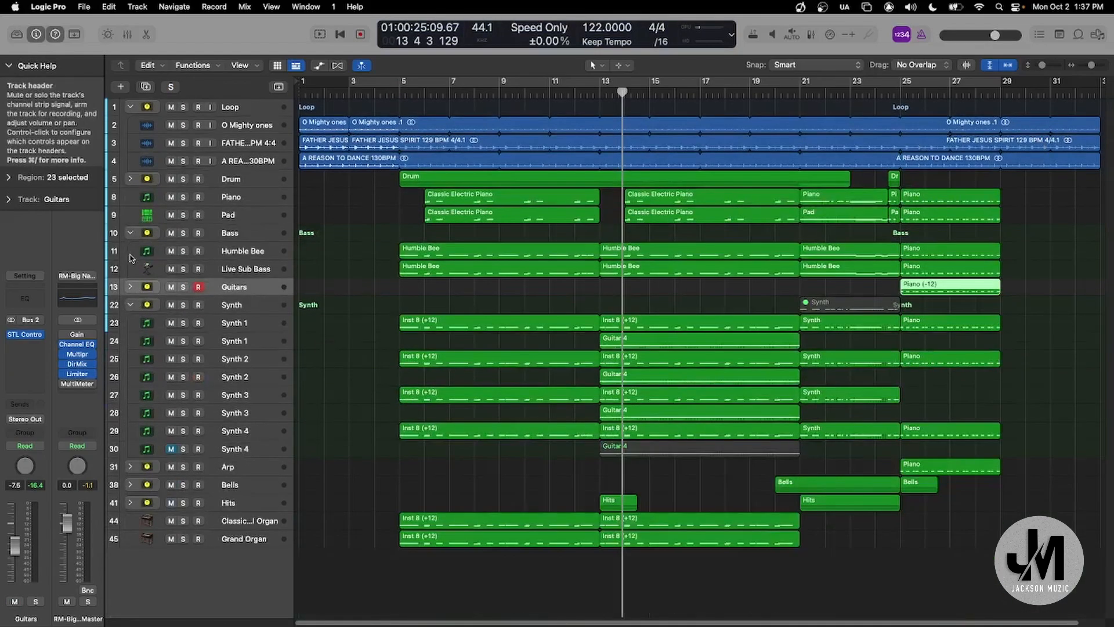
drag(380, 246, 439, 263)
click(366, 264)
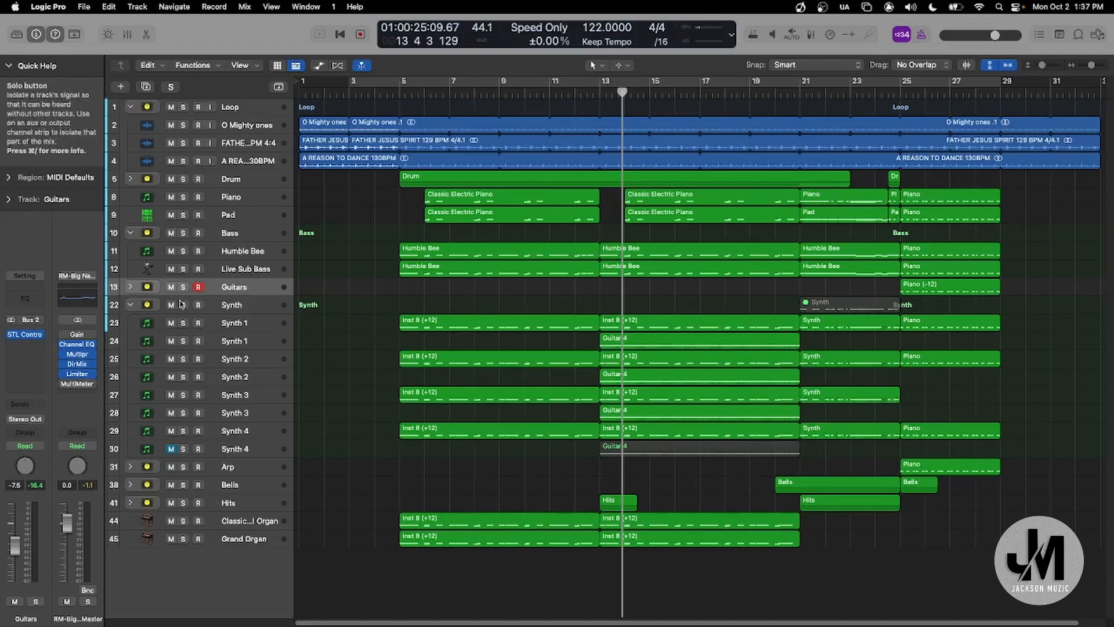
click(137, 252)
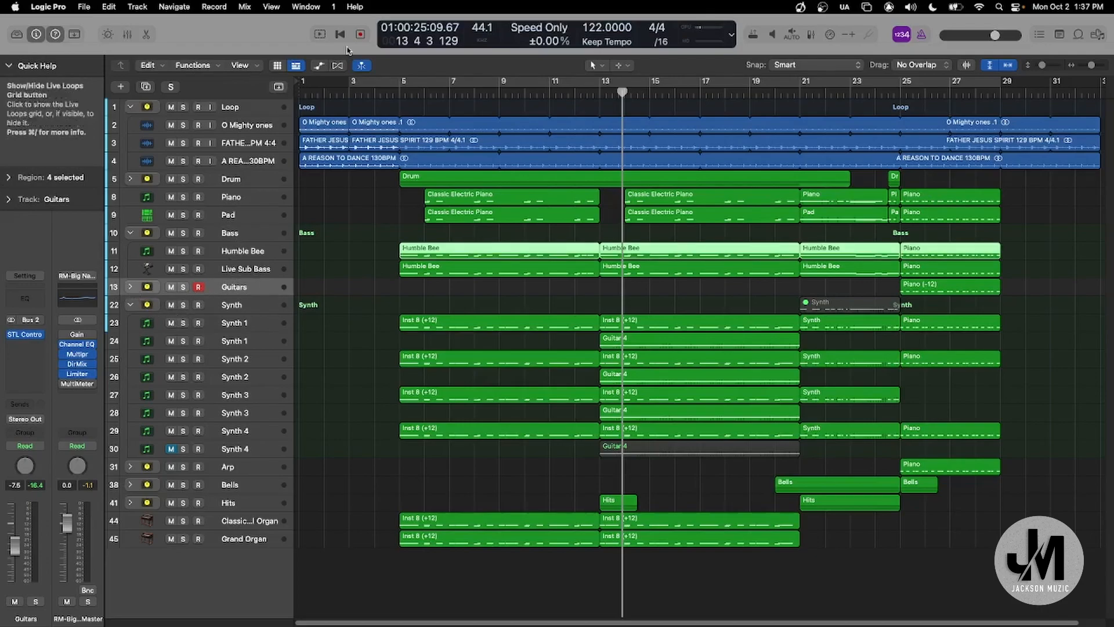
click(130, 234)
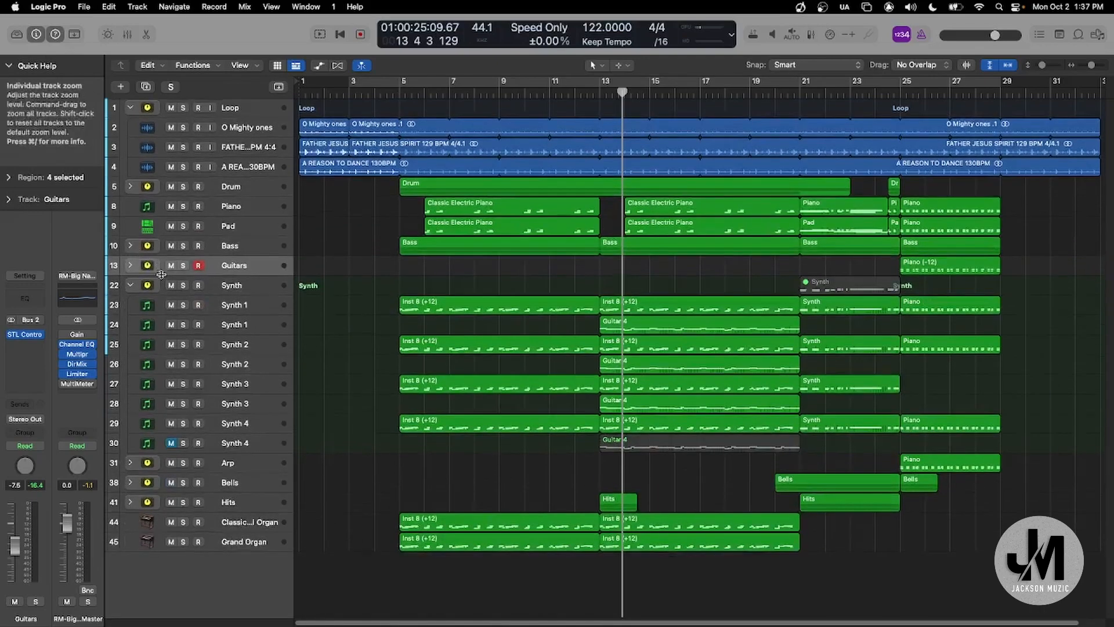
Solo the Synth stack with the playhead near bar 5, and examine the Synth 1 and Synth 2 instruments in the Mixer.
click(184, 287)
click(398, 92)
key(x)
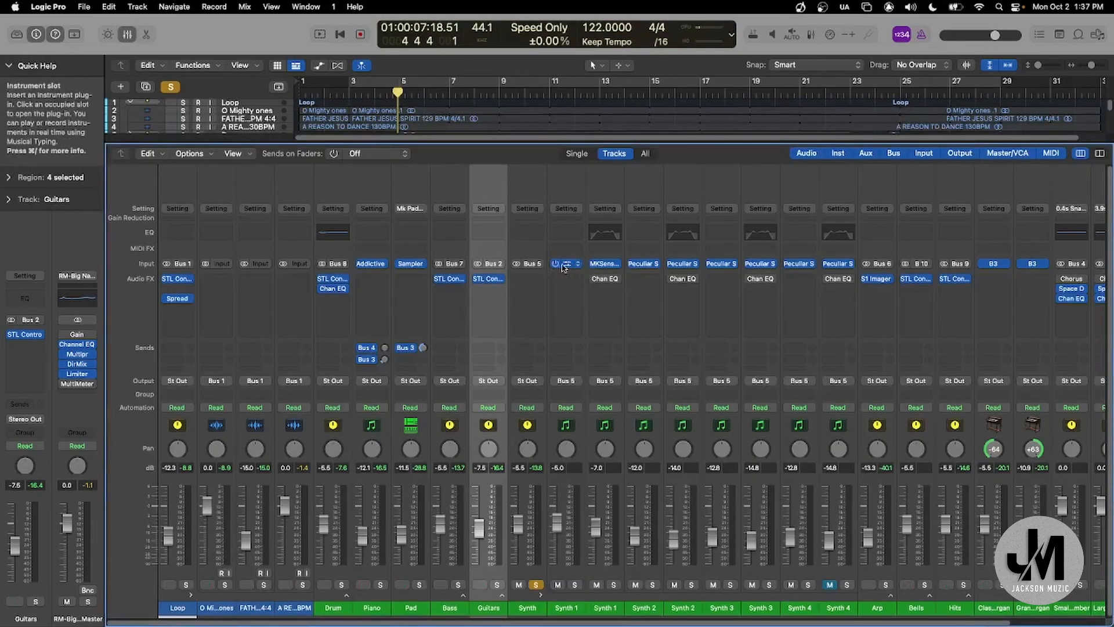
click(571, 263)
key(super+w)
click(684, 263)
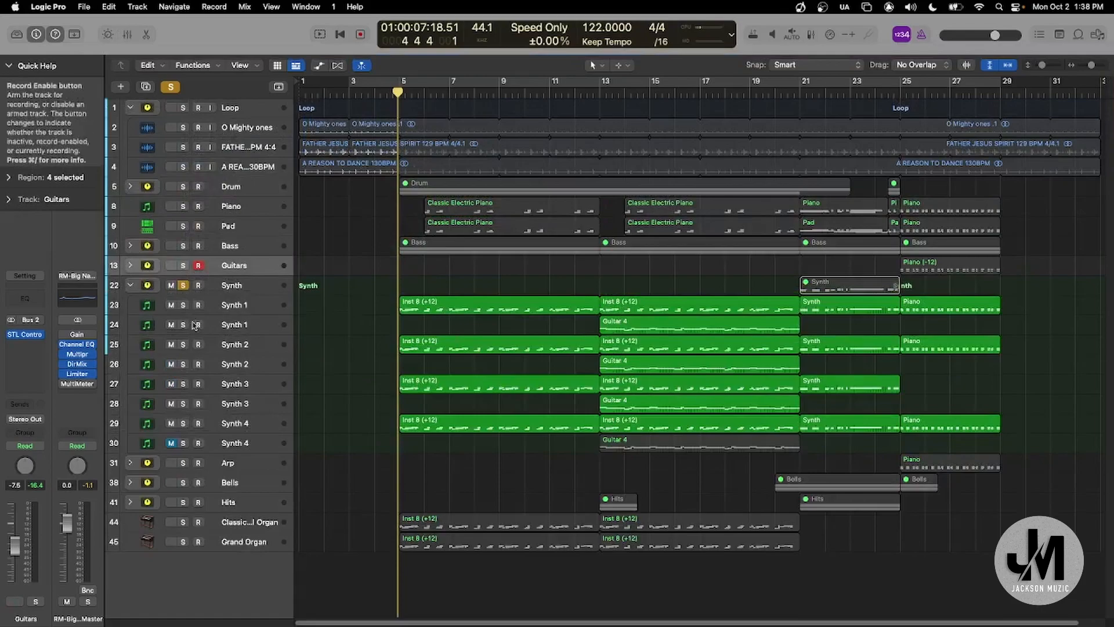
Play the soloed Synth stack from bar 5, move the playhead to bar 13, and clear the solo.
key(space)
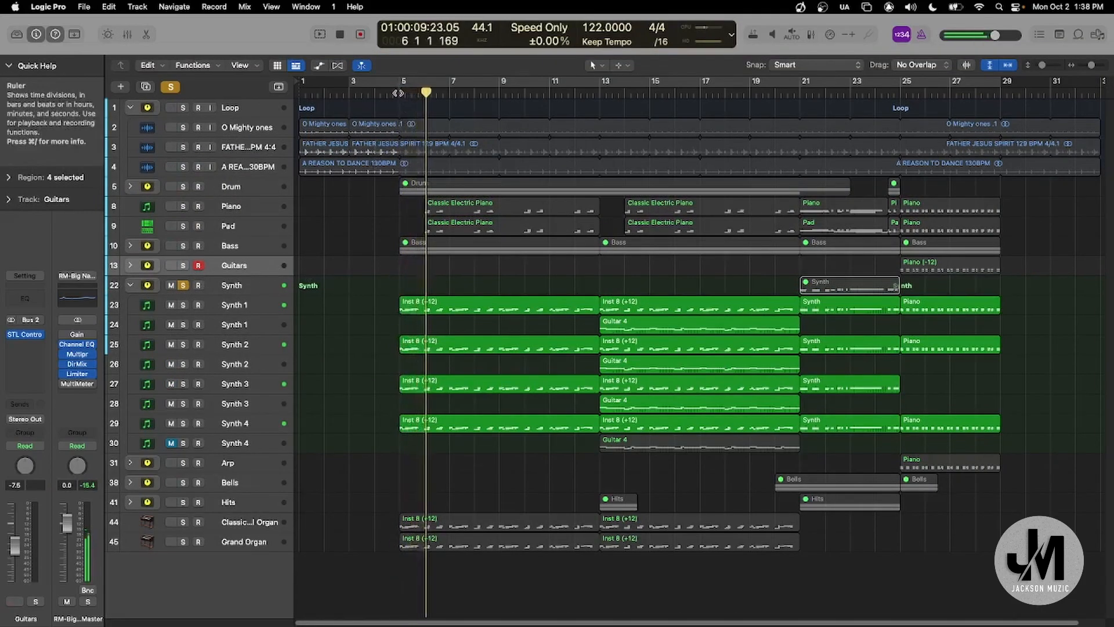
key(space)
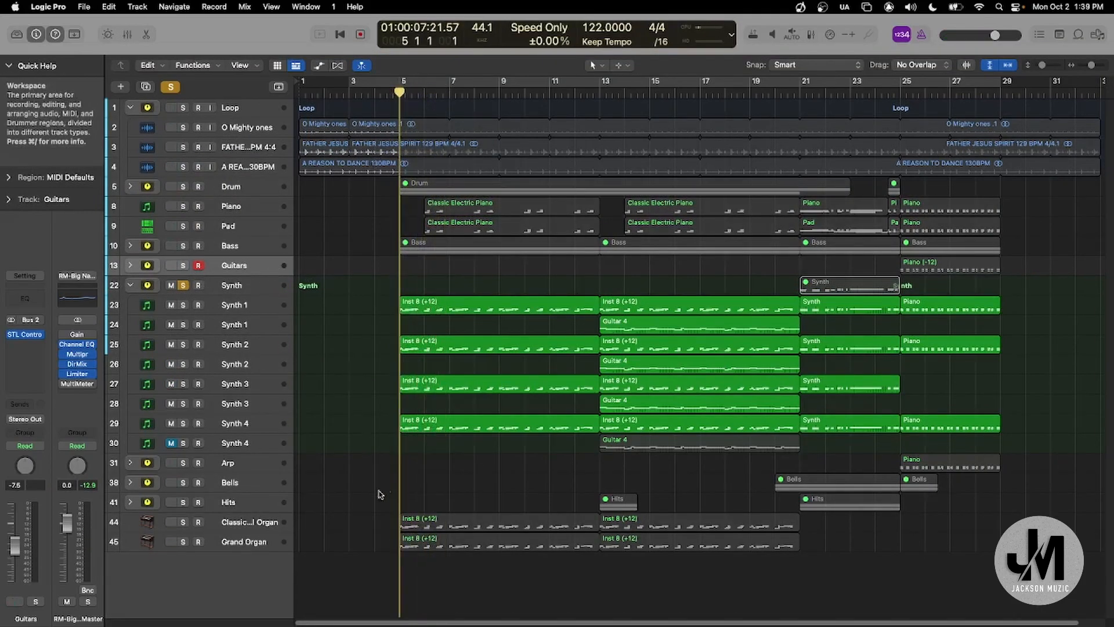
click(598, 92)
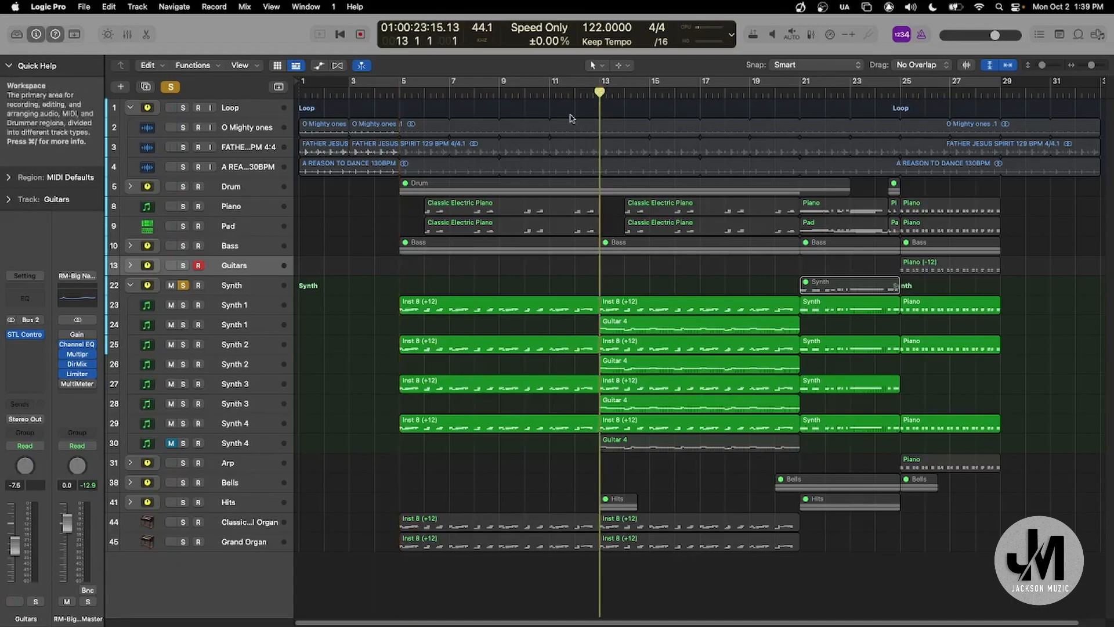
click(172, 88)
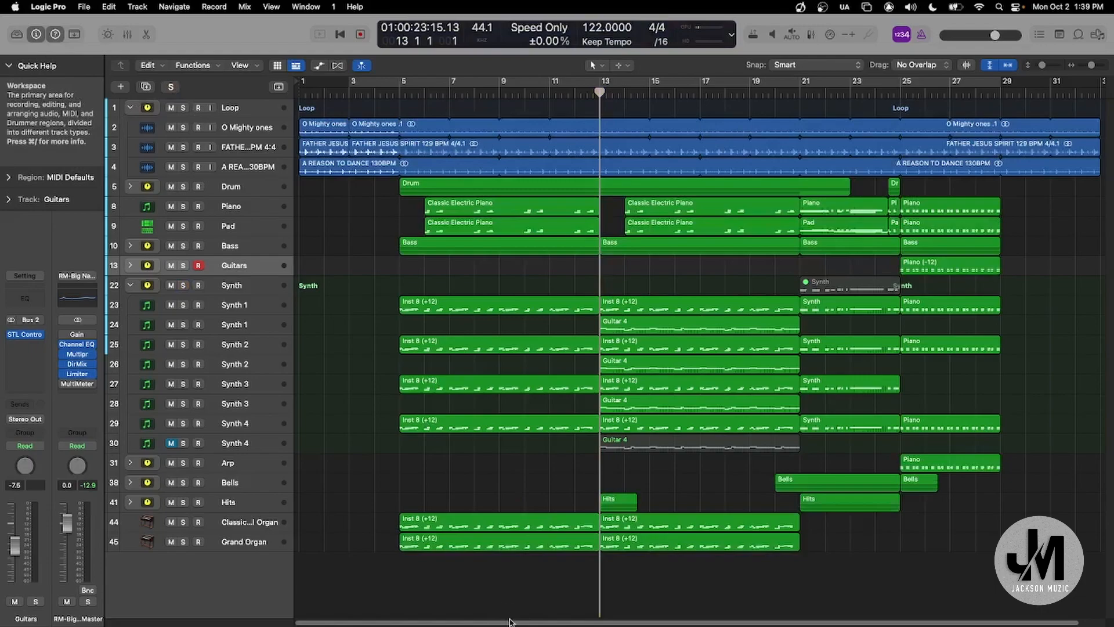
Collapse Synth, expand Guitars, and audition both Guitar 5 tracks in solo from bar 13 before clearing their solos.
scroll(516, 348, right, 2)
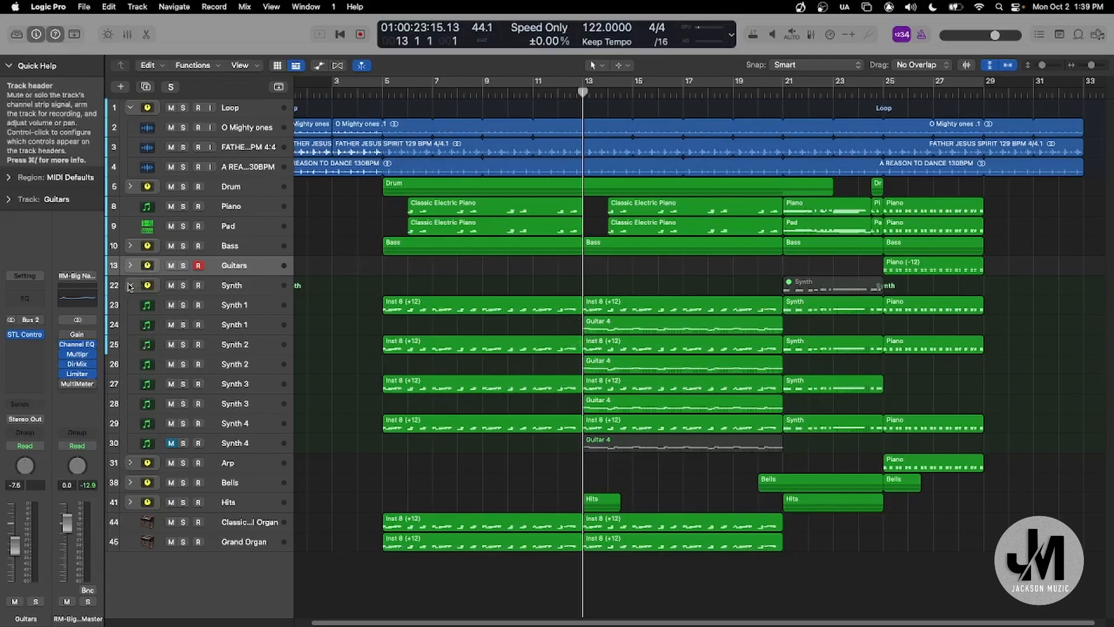
click(129, 287)
key(z)
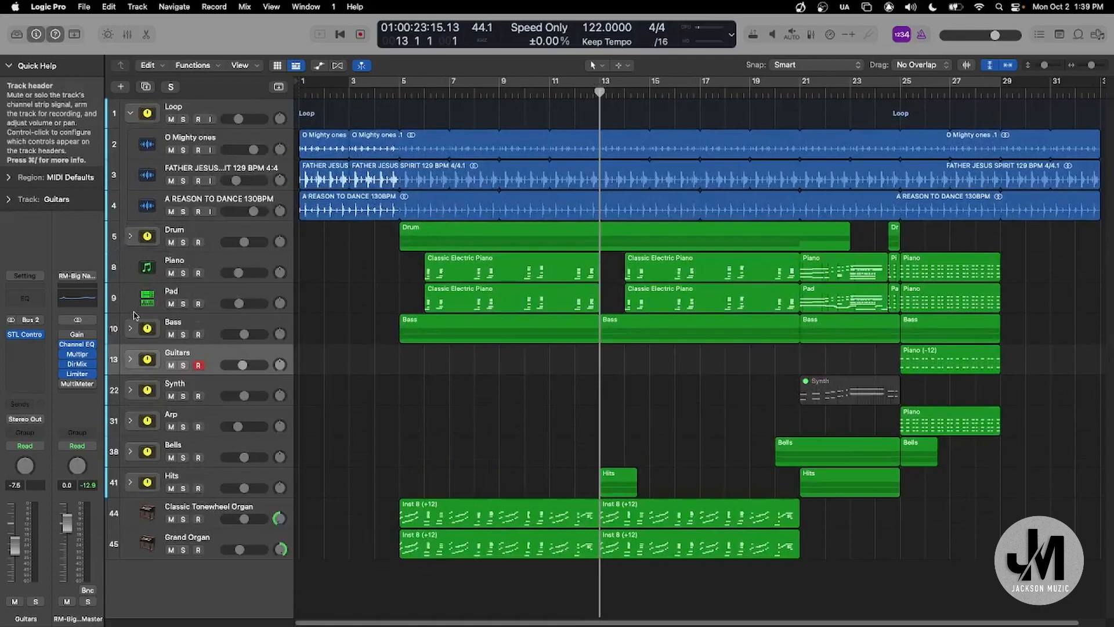
click(131, 361)
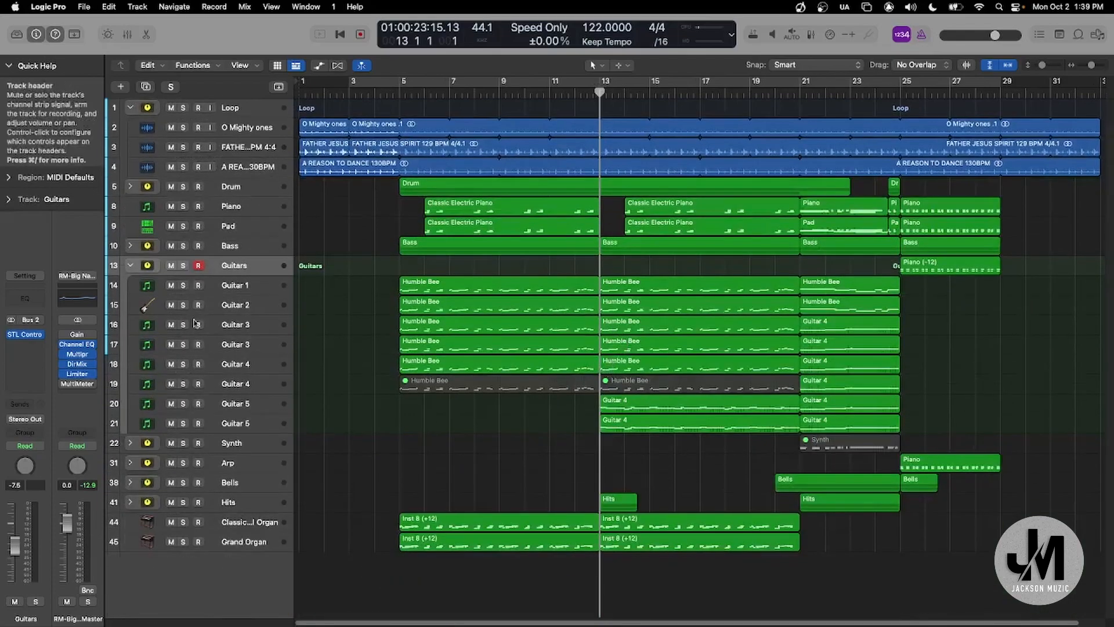
drag(183, 403, 183, 422)
key(space)
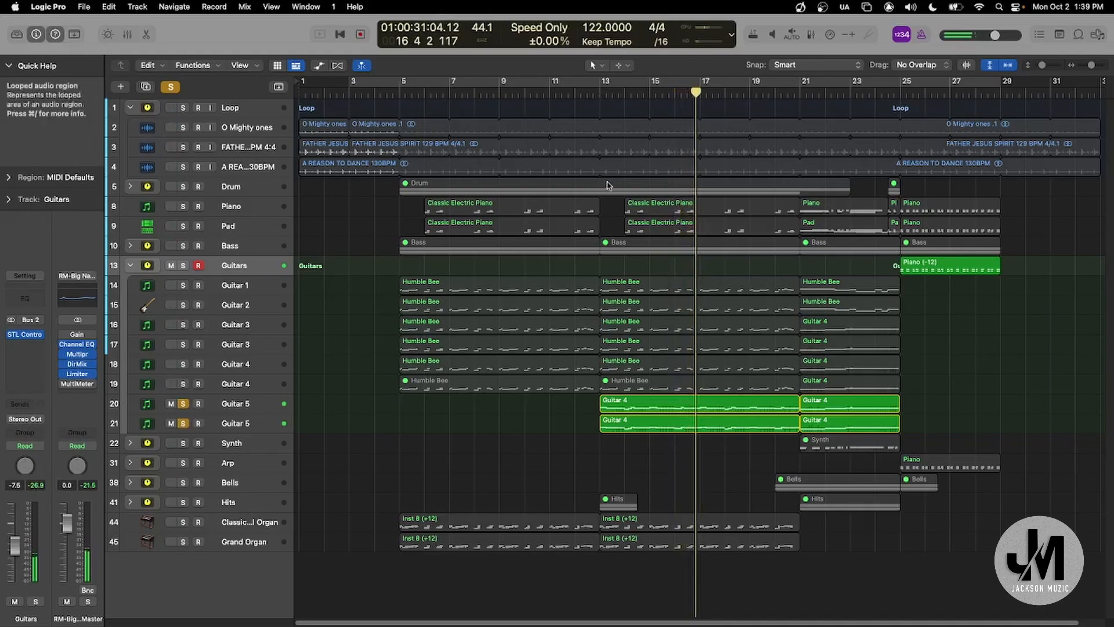
click(183, 403)
click(183, 423)
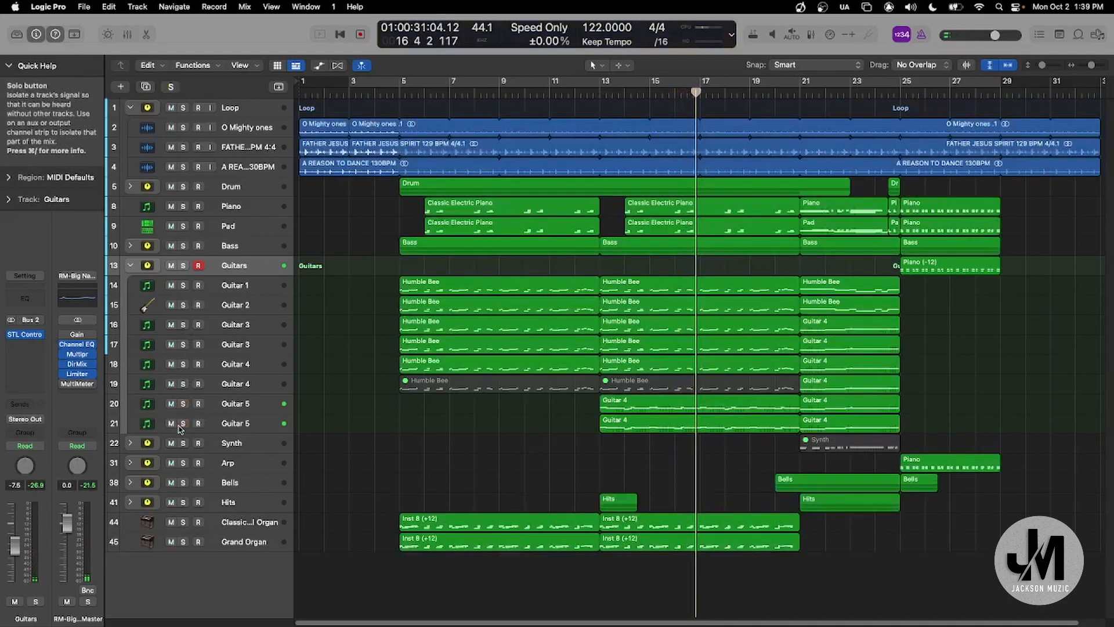
Expand Synth and audition both Guitar 5 tracks from bar 13 in solo with the Synth 1, 2 and 3 tracks holding Guitar 4 regions.
click(130, 443)
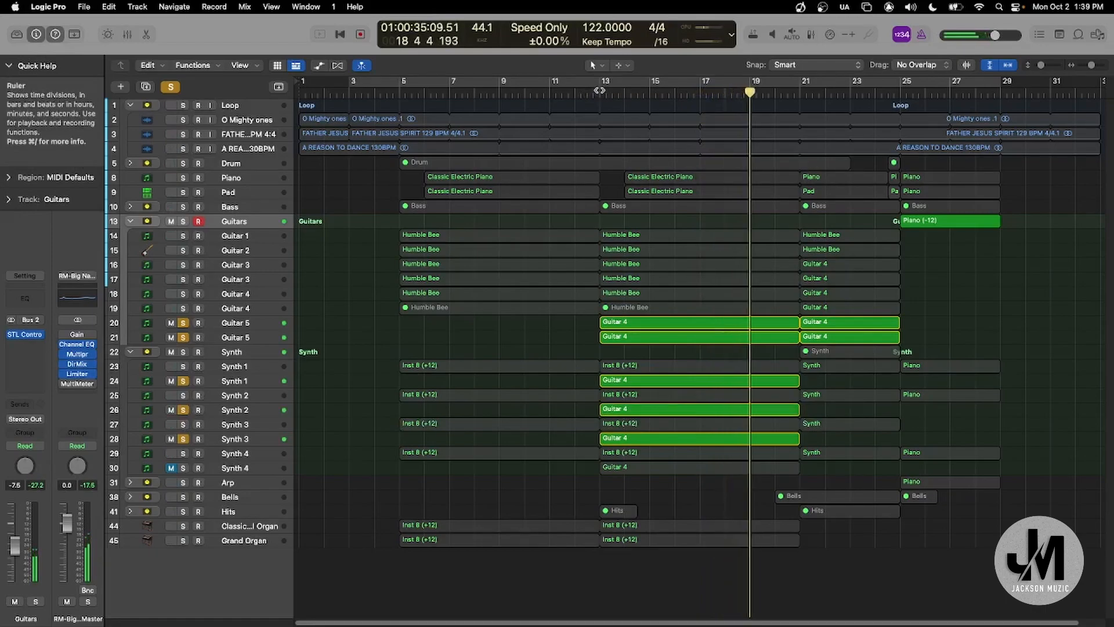
click(600, 90)
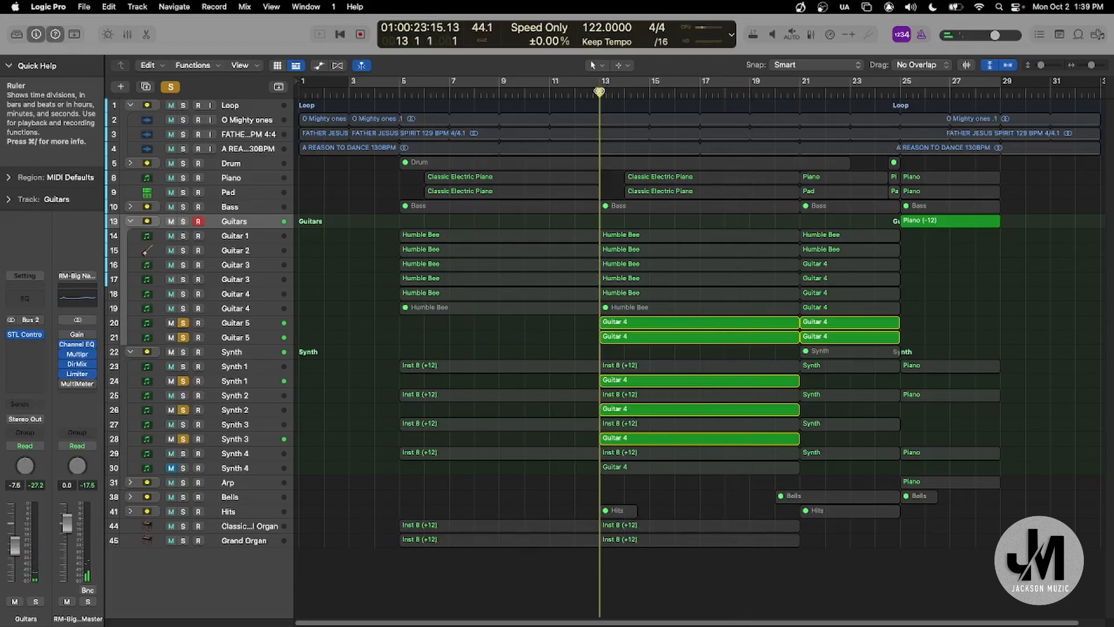
key(space)
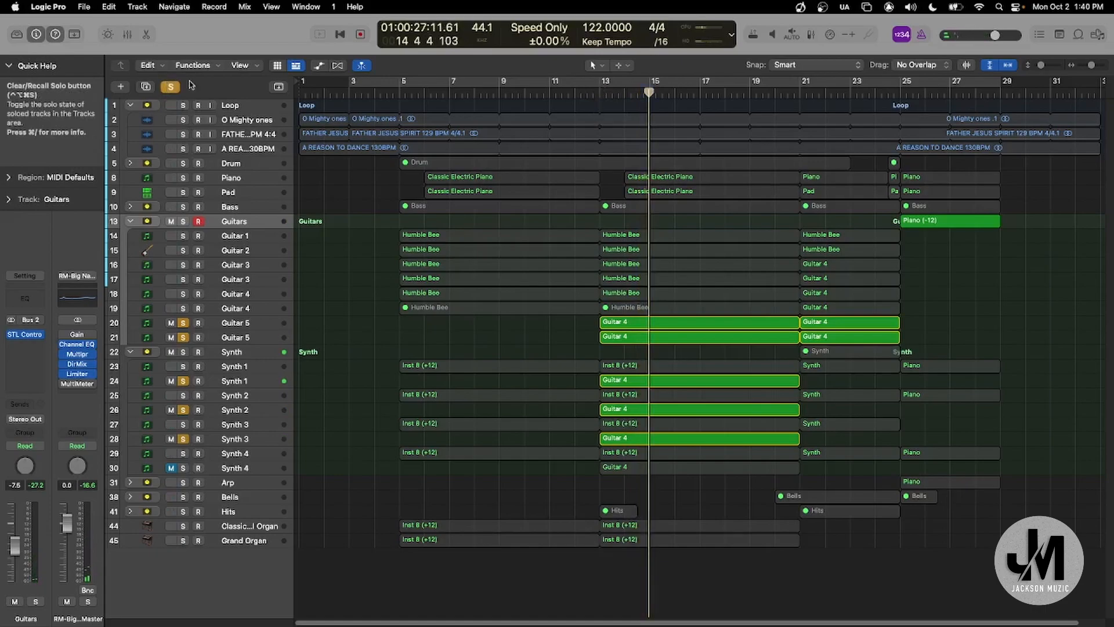
Clear all solos and play the full arrangement near bar 14, stopping with the playhead at bar 13.
click(172, 86)
key(space)
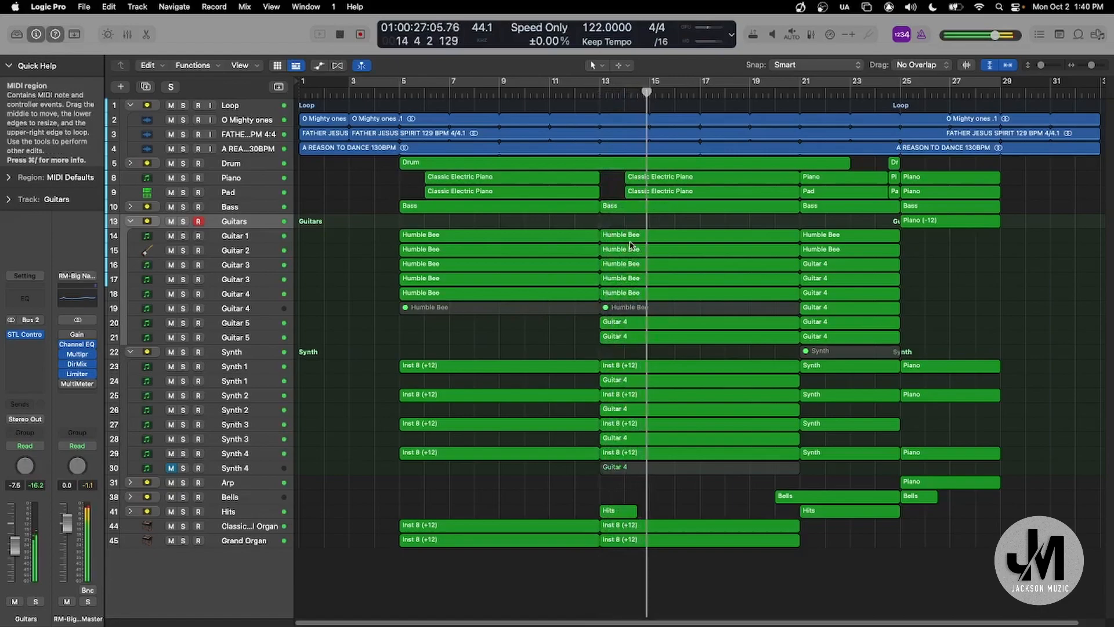
key(space)
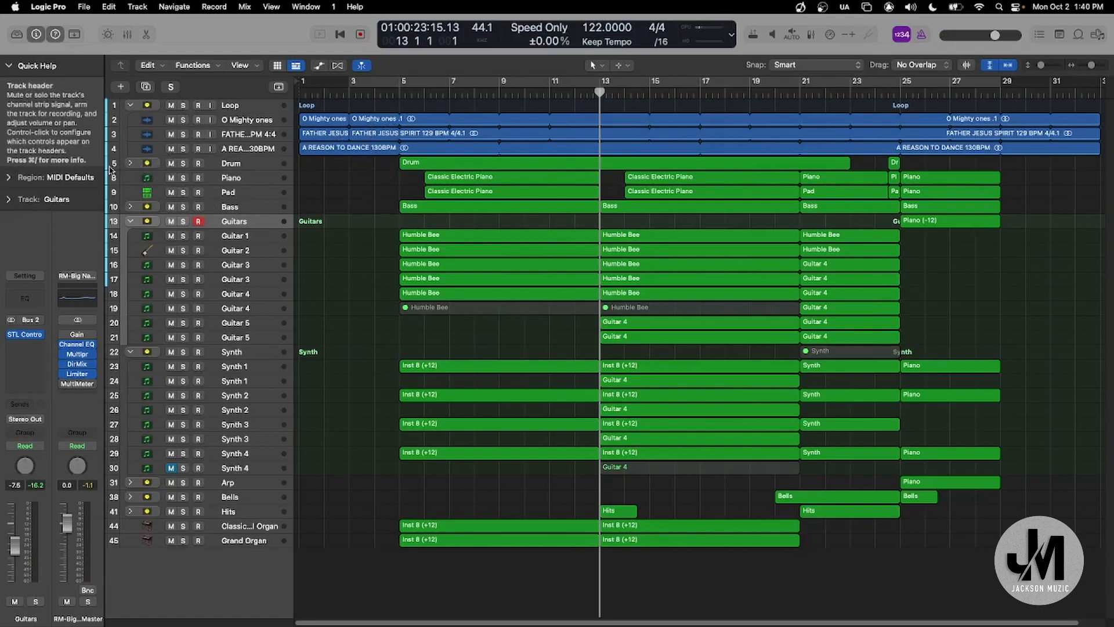
Expand the Drum stack and try out the SOTB Drums sounds on the Peculiar Sounds keyboard of Drums1, closing the instrument when done.
click(130, 164)
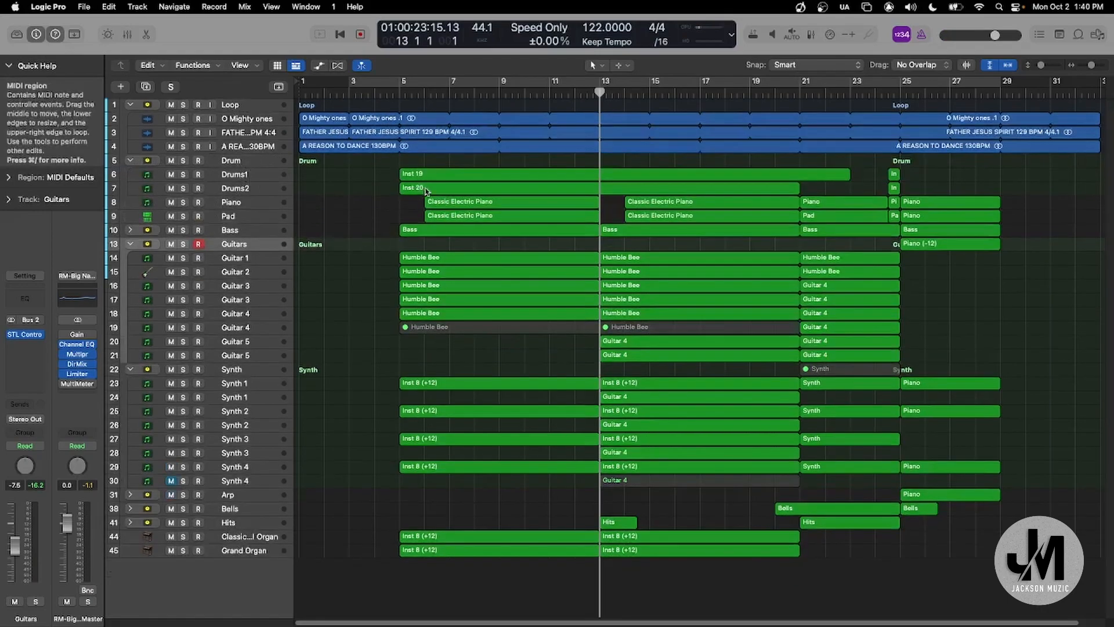
click(235, 175)
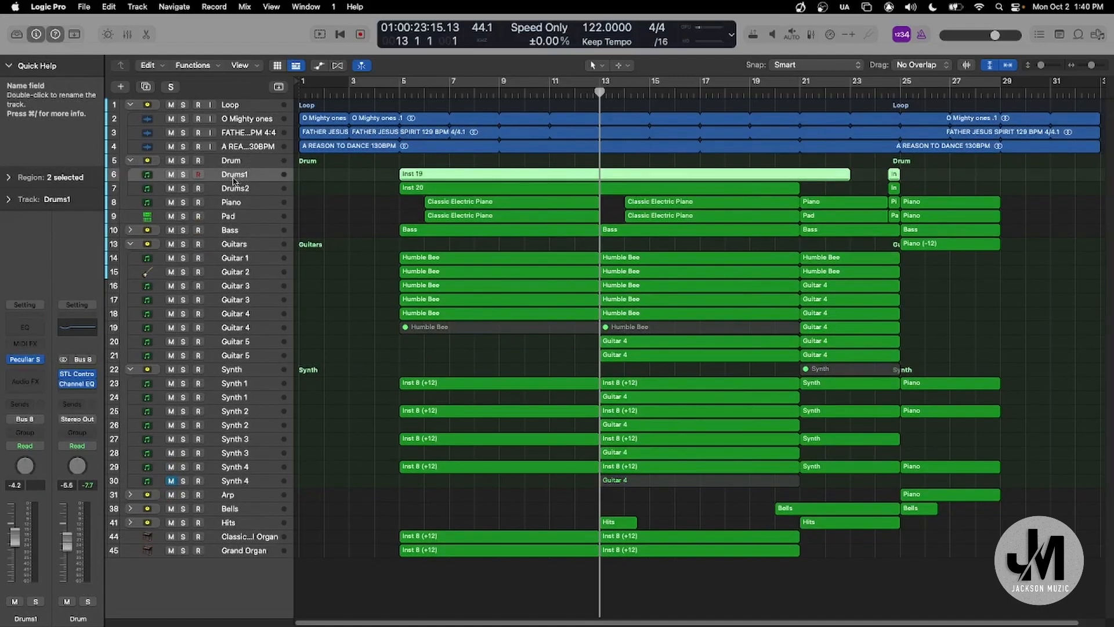
click(26, 360)
click(467, 557)
click(415, 561)
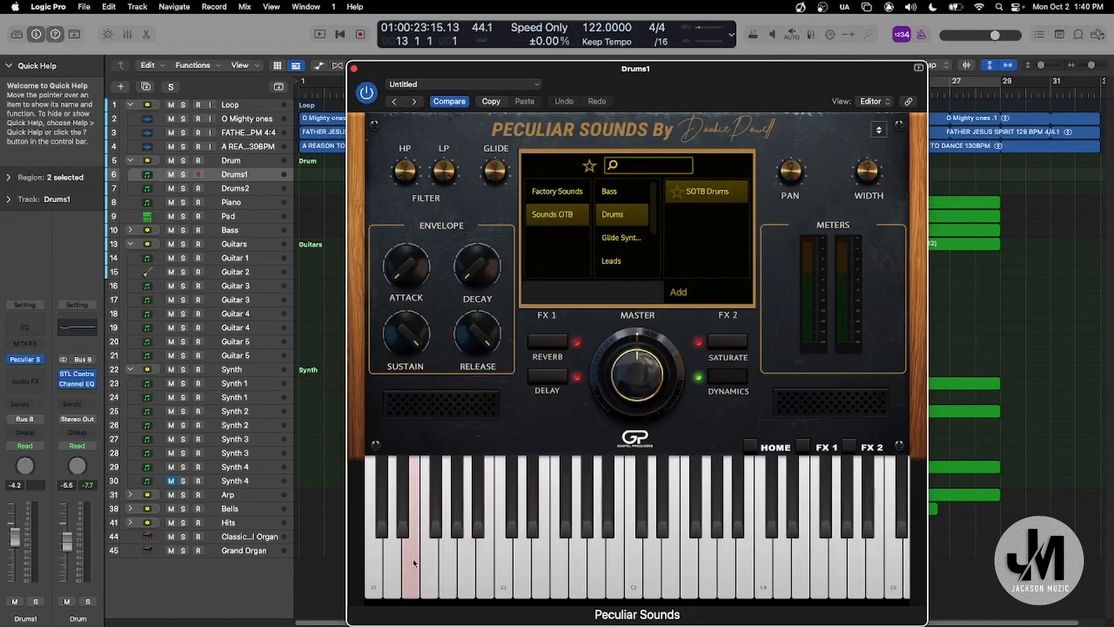
drag(381, 574, 839, 564)
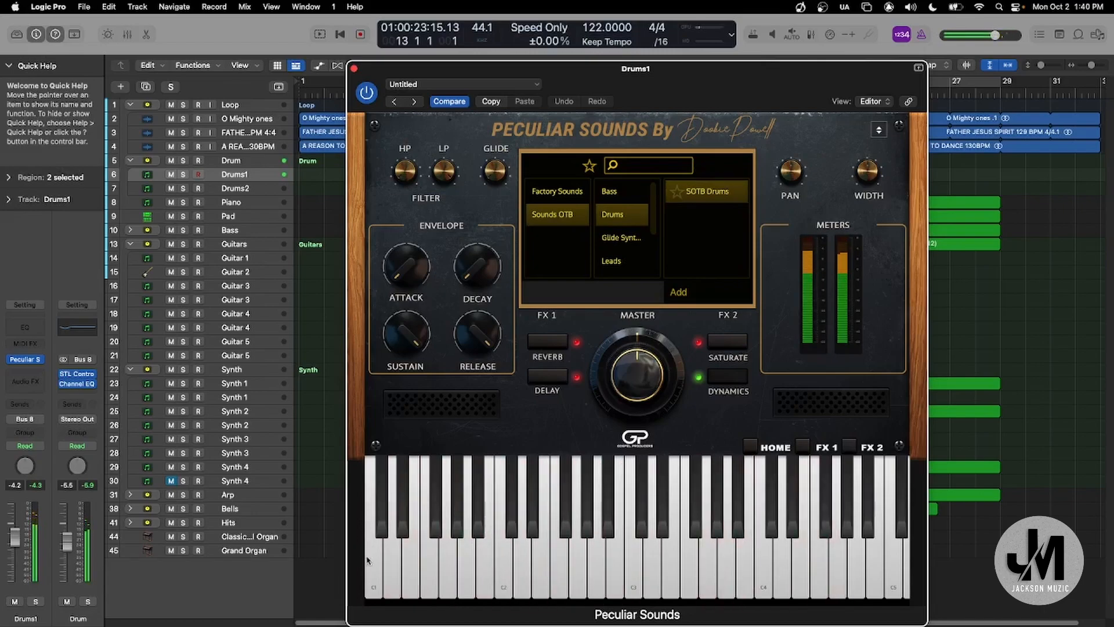
drag(392, 562, 408, 567)
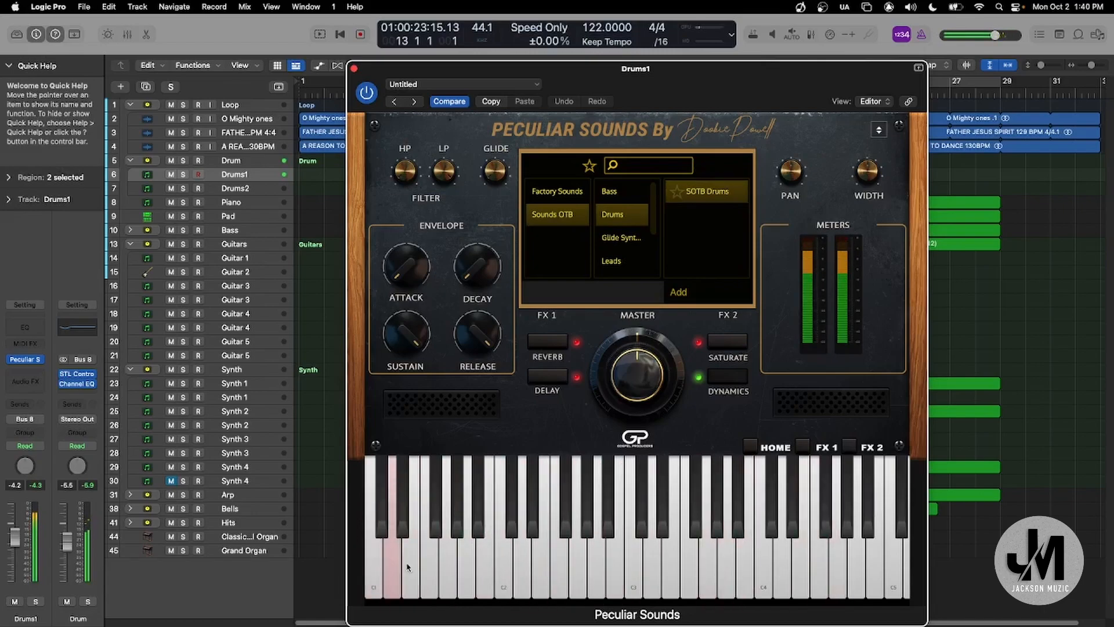
click(355, 70)
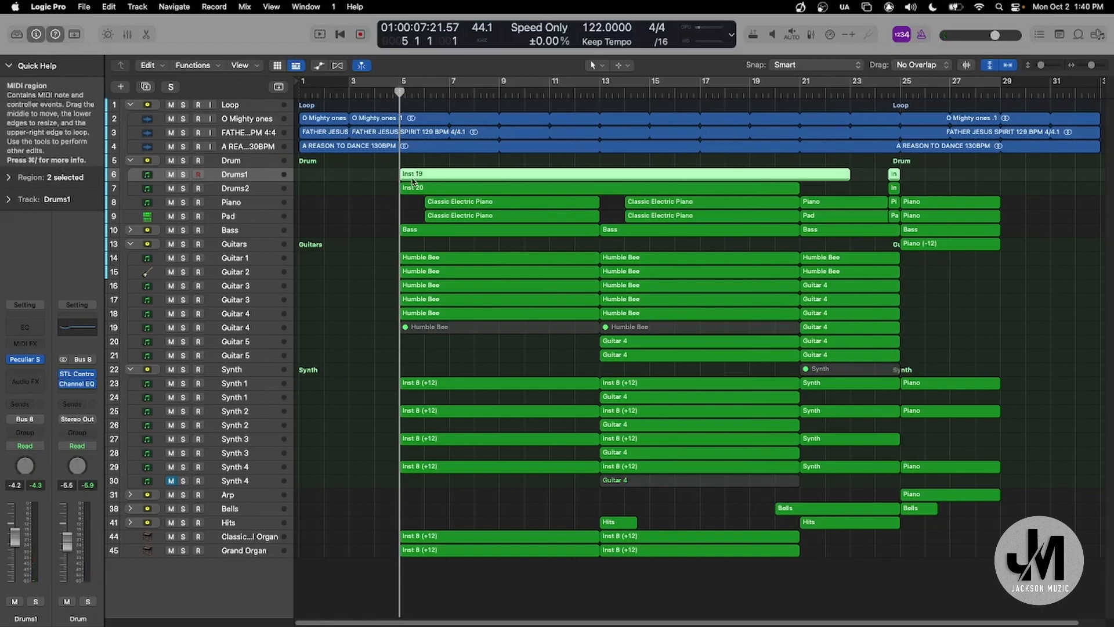
Audition the Drums1 track from bar 5, and move the playhead to just before bar 12.
key(s)
key(space)
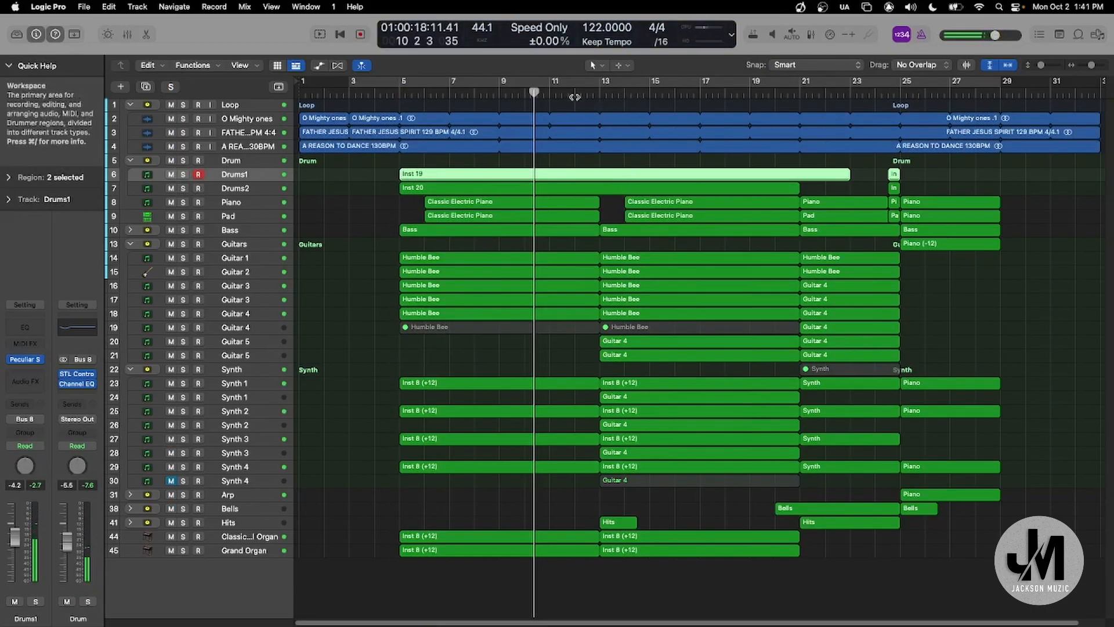
click(574, 95)
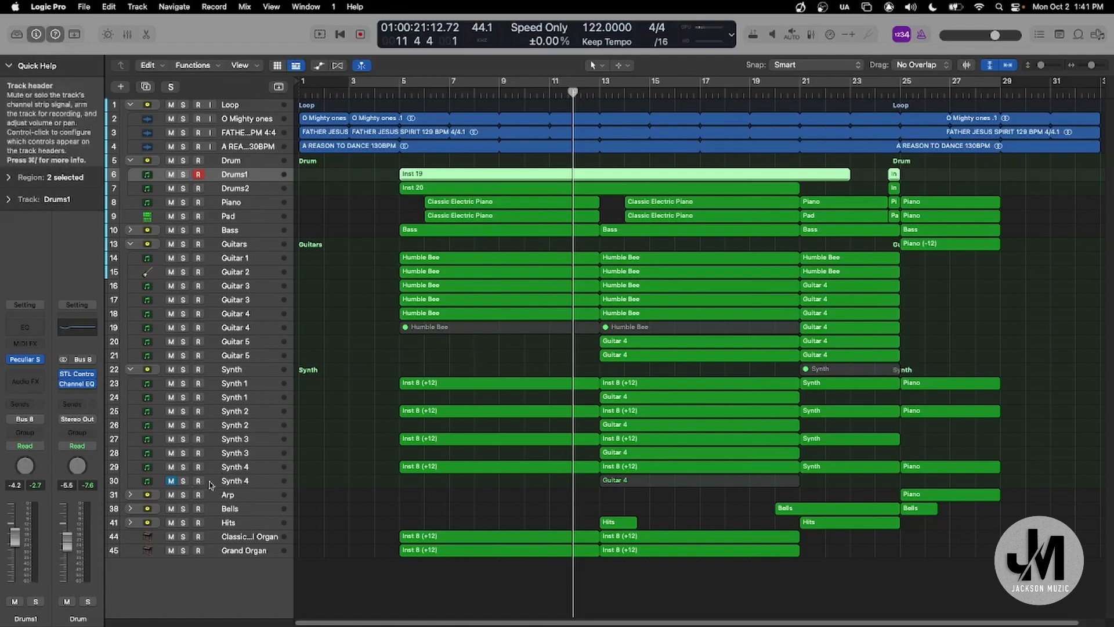
Expand and solo the Arp stack, and move the playhead to bar 5.
click(130, 494)
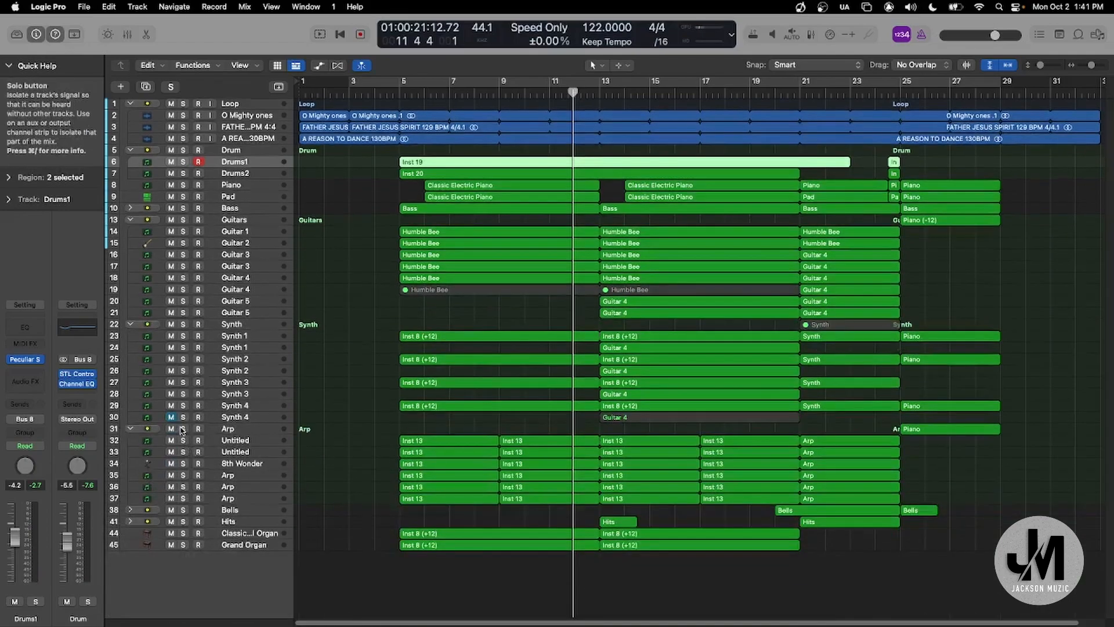
click(183, 428)
click(418, 99)
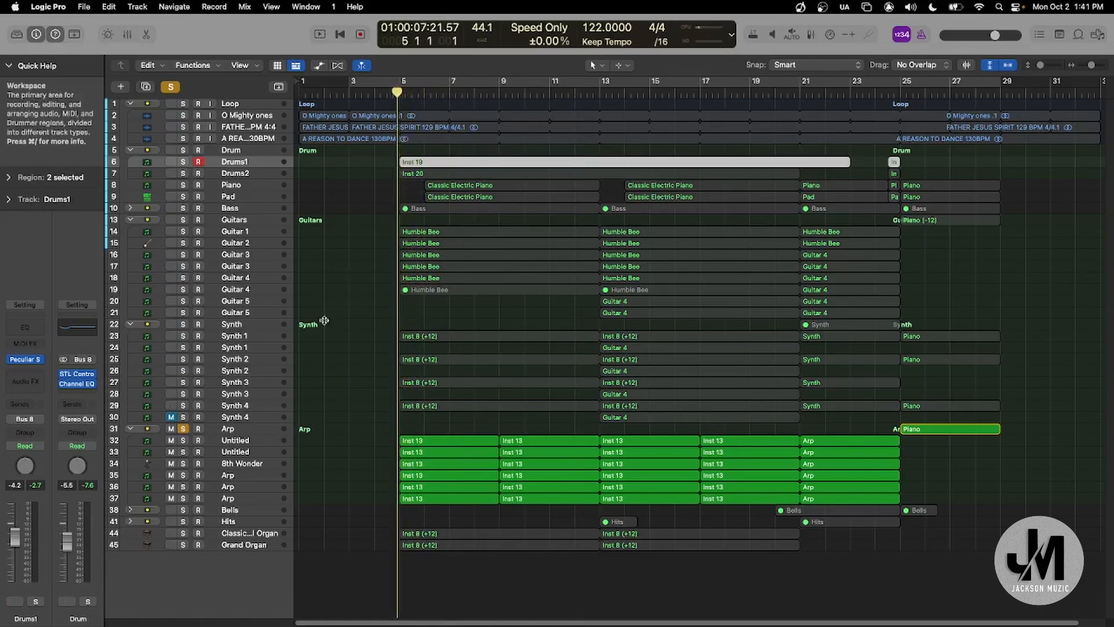
Show the Library and examine the channel strips of both Untitled tracks and the first Arp track in the Arp stack.
key(y)
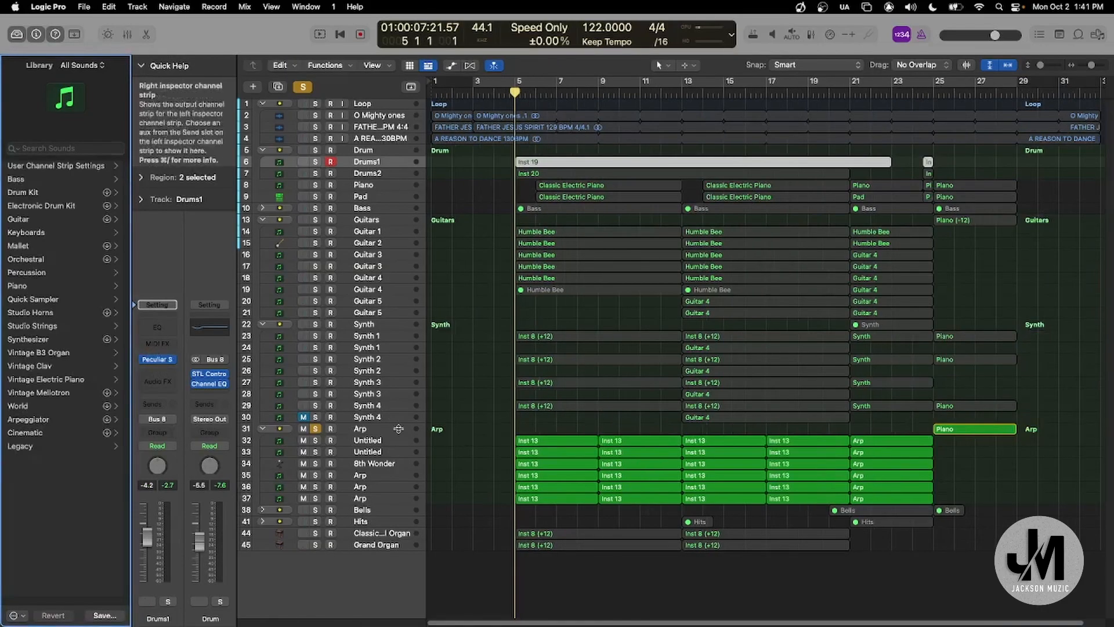
click(386, 441)
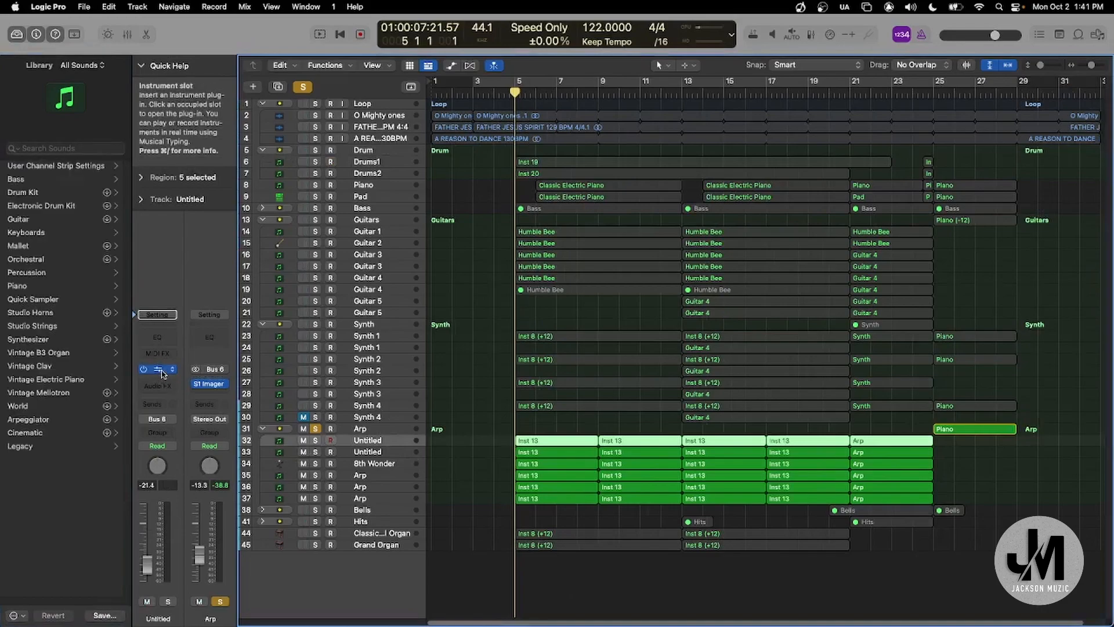
click(382, 455)
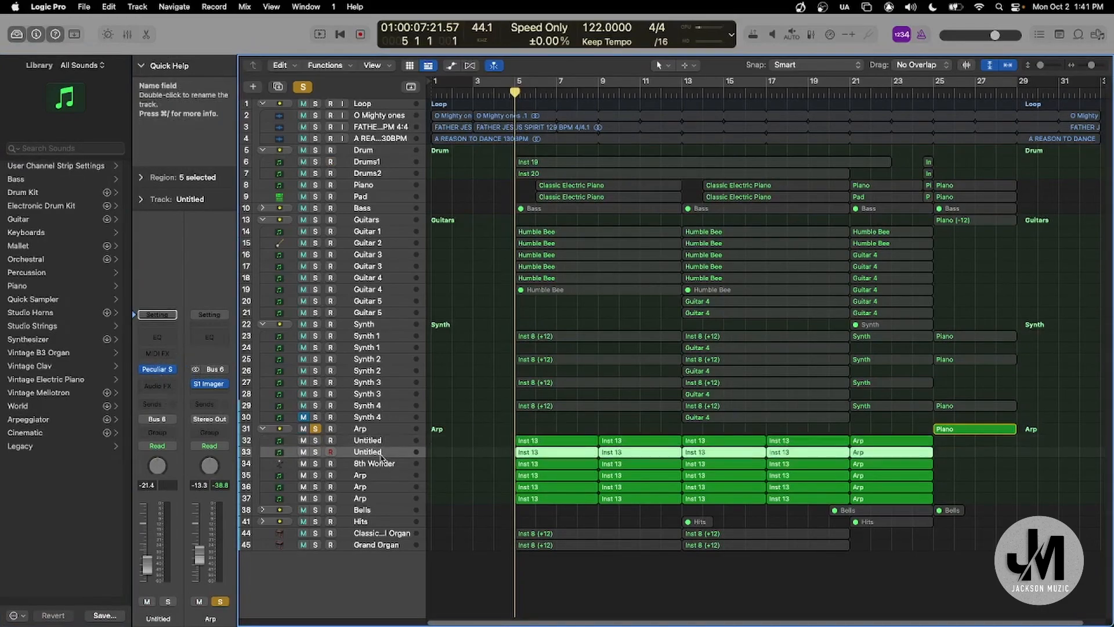
click(373, 440)
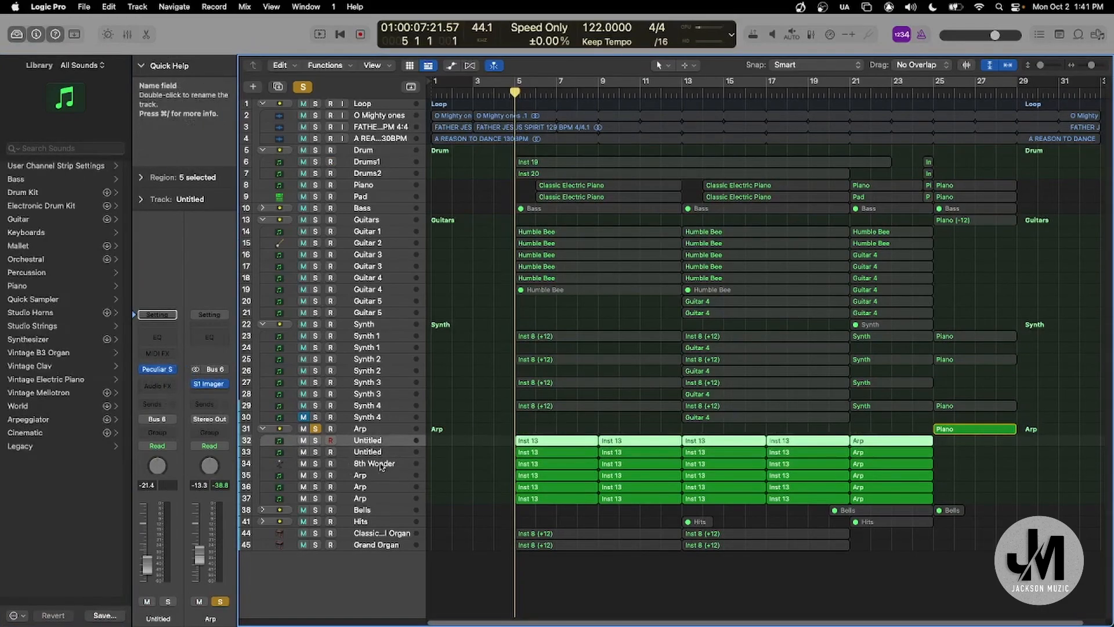
click(363, 476)
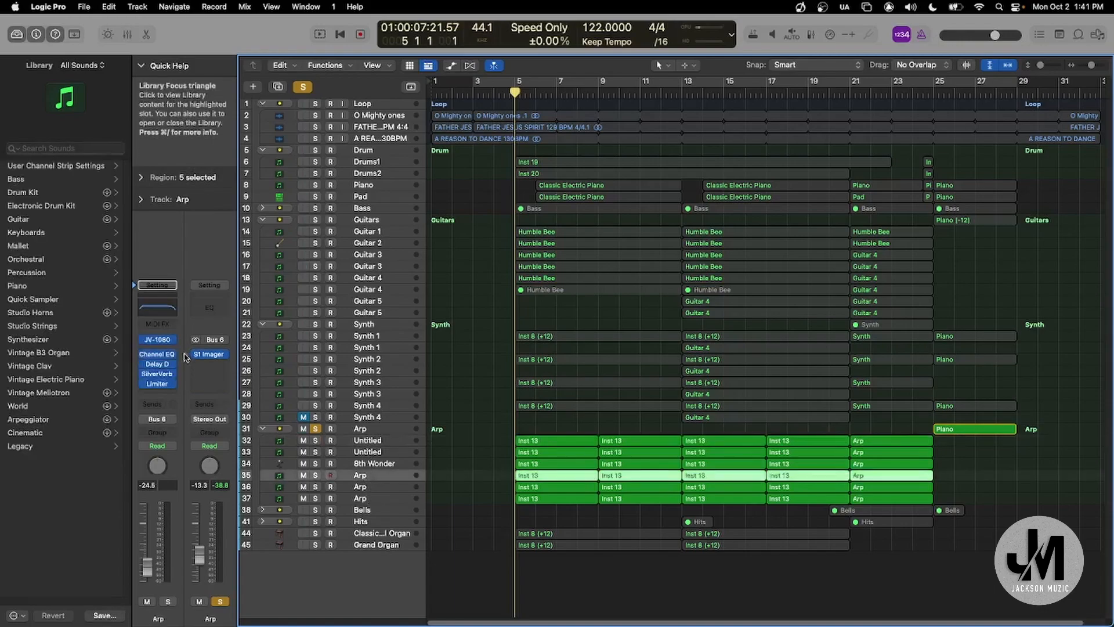
Examine the JV-1080 patches on the first two Arp tracks inside the stack, and close both instruments.
click(158, 340)
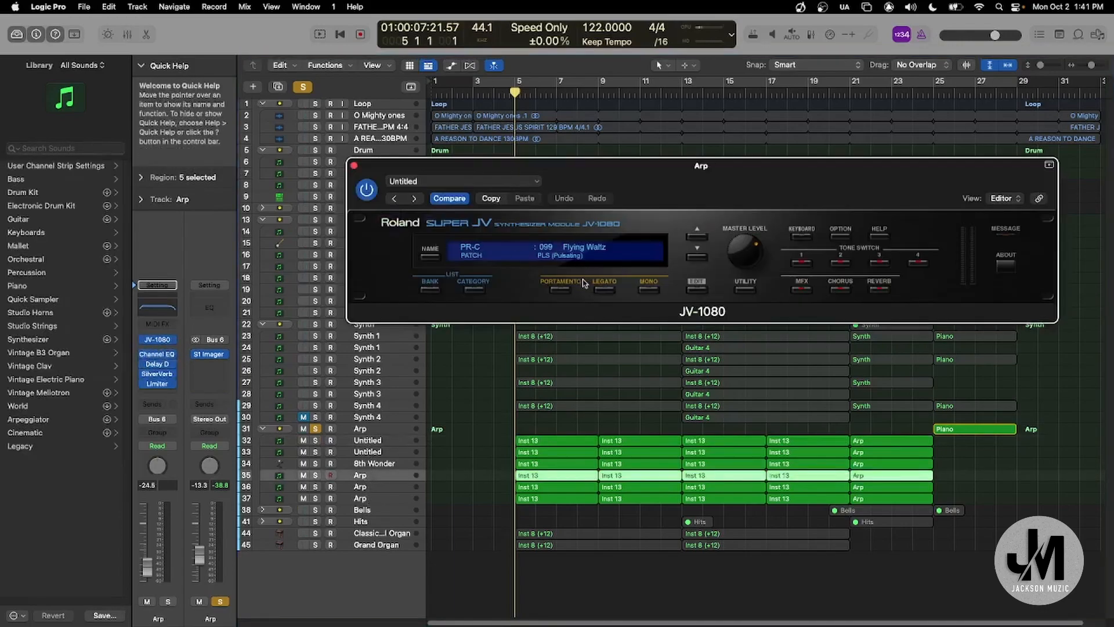
click(358, 488)
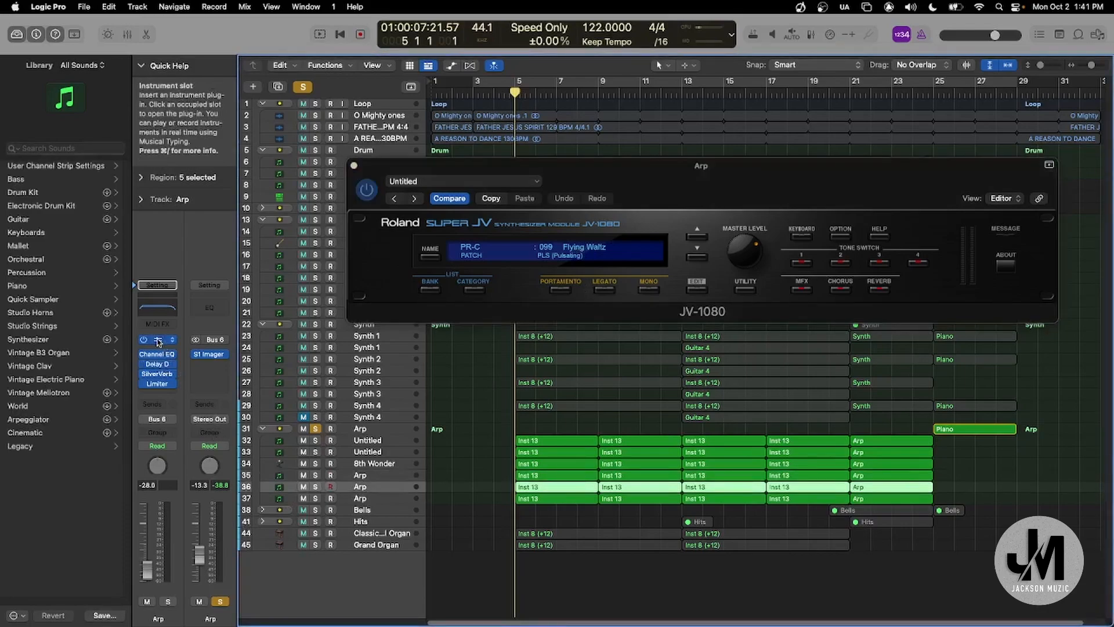
click(159, 341)
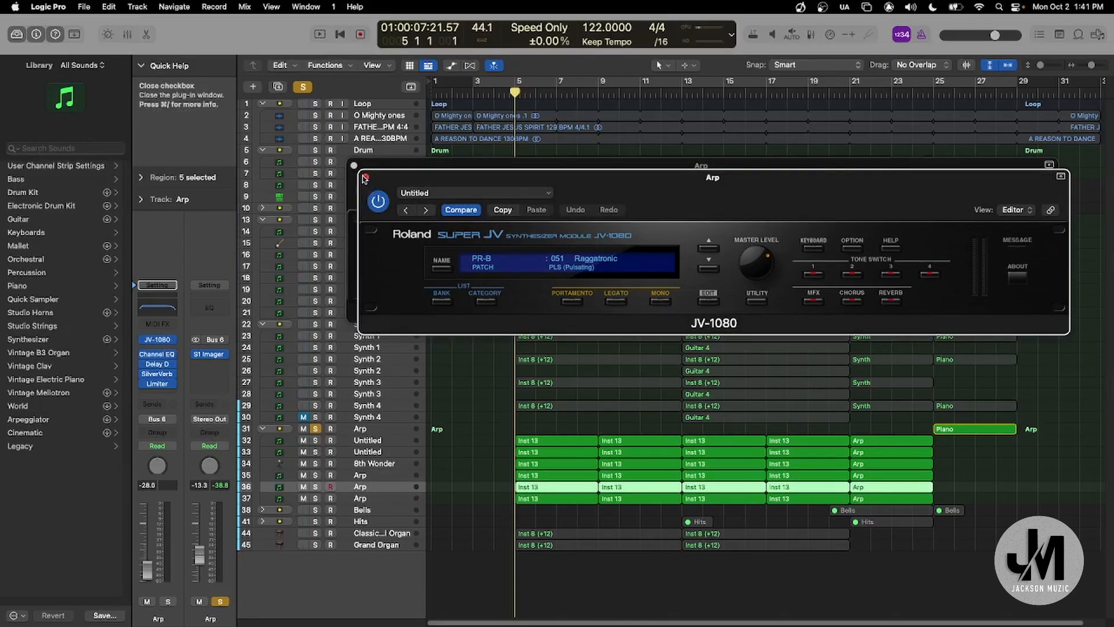
click(364, 178)
click(353, 165)
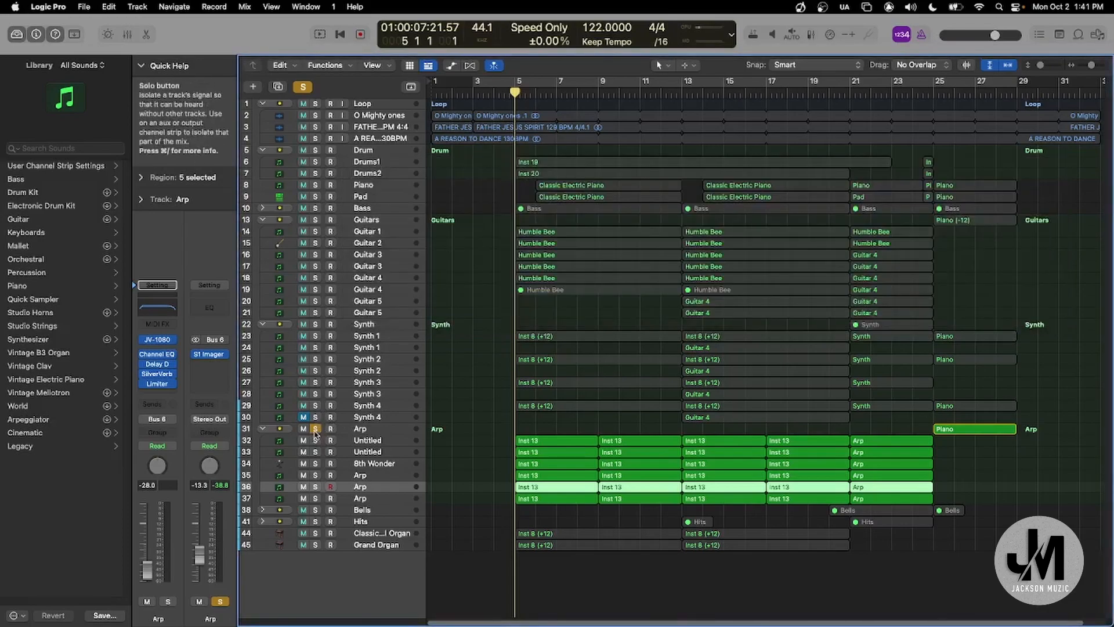
Play the soloed Arp stack from bar 5, and clear the solo.
key(space)
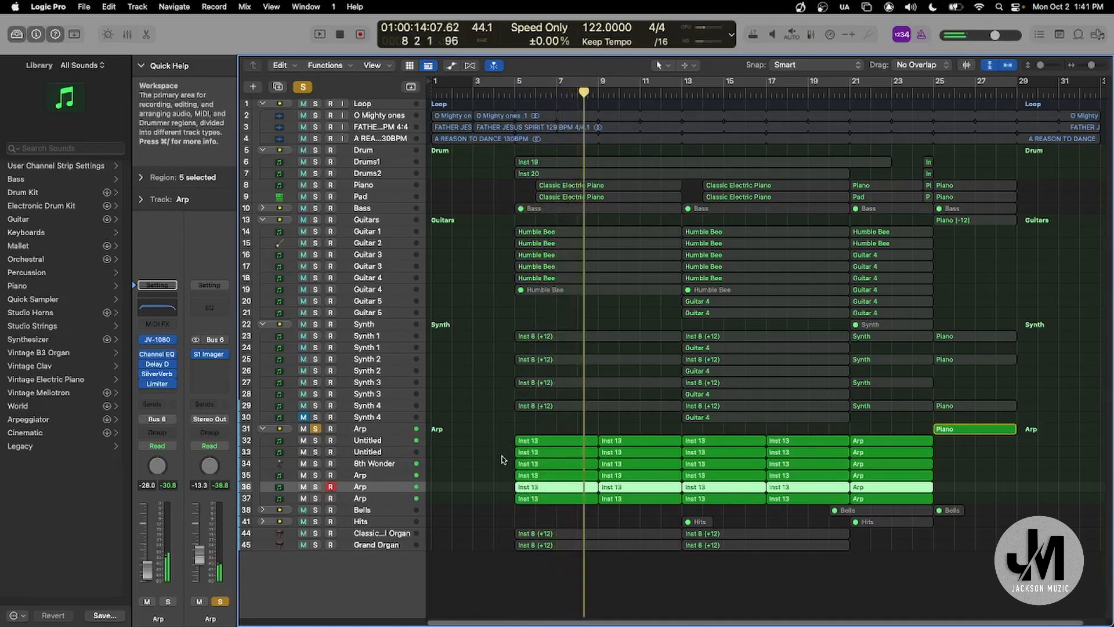
click(305, 87)
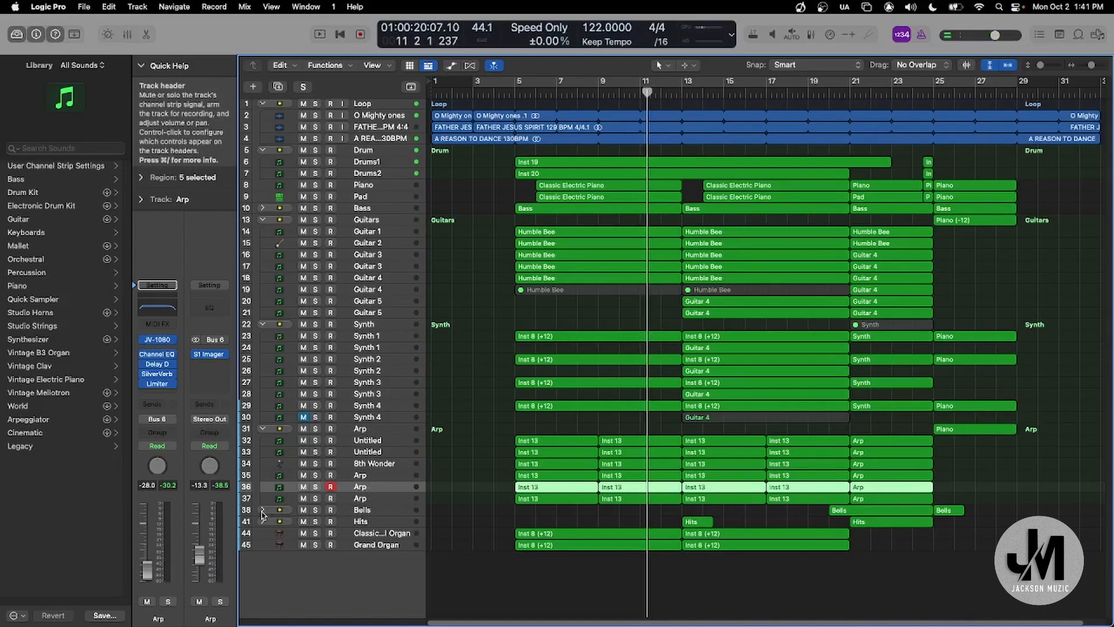
Expand the Bells and Hits stacks, and examine the instruments on the last Hits track and on Inst 23.
click(262, 509)
click(262, 521)
click(354, 513)
click(355, 521)
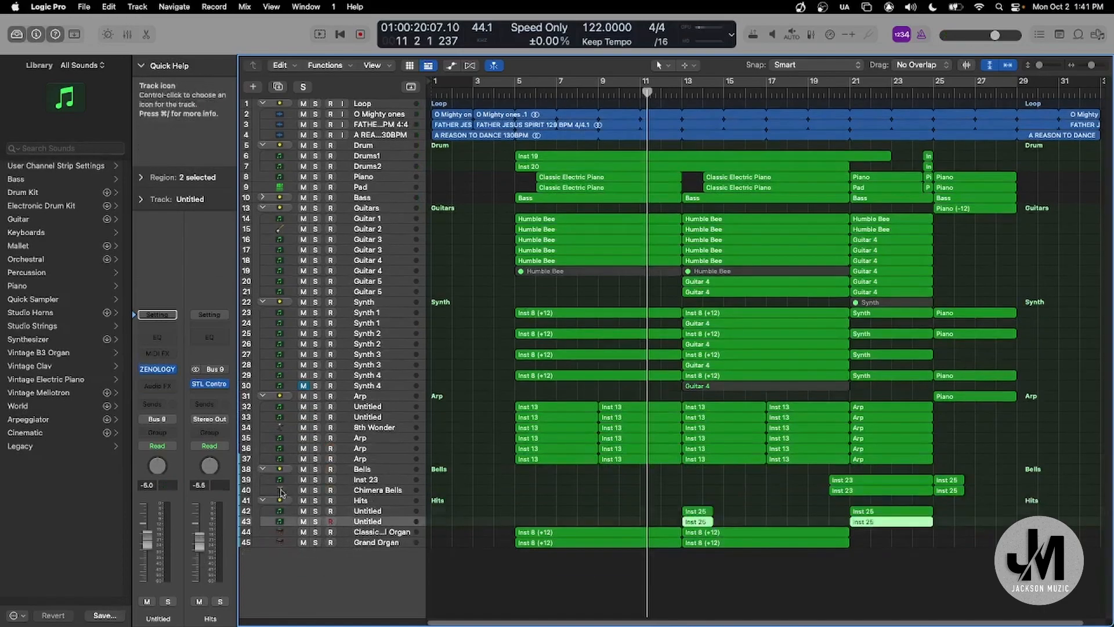
click(164, 370)
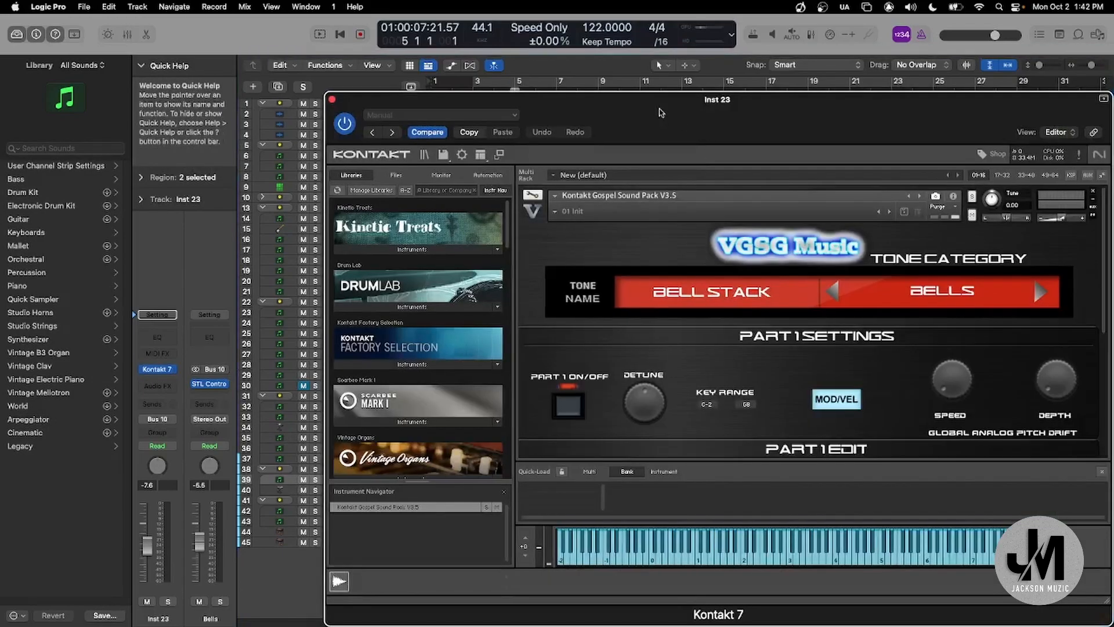
drag(665, 118, 643, 89)
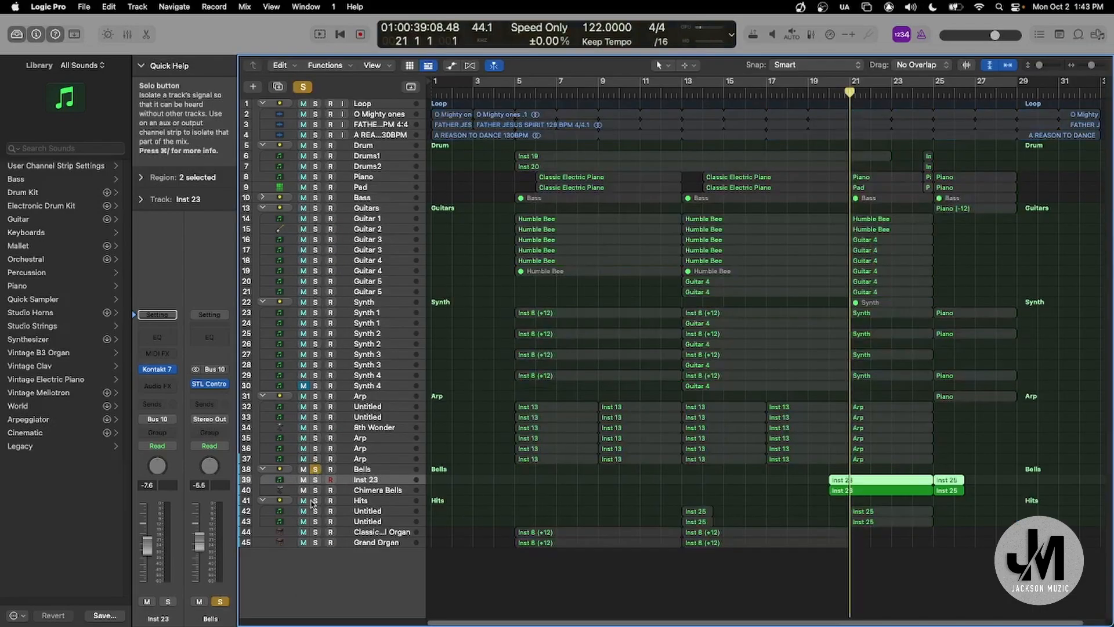
Audition the Bells and Hits stacks in solo from bar 21, replaying the closing notes from around bar 24.
key(space)
key(z)
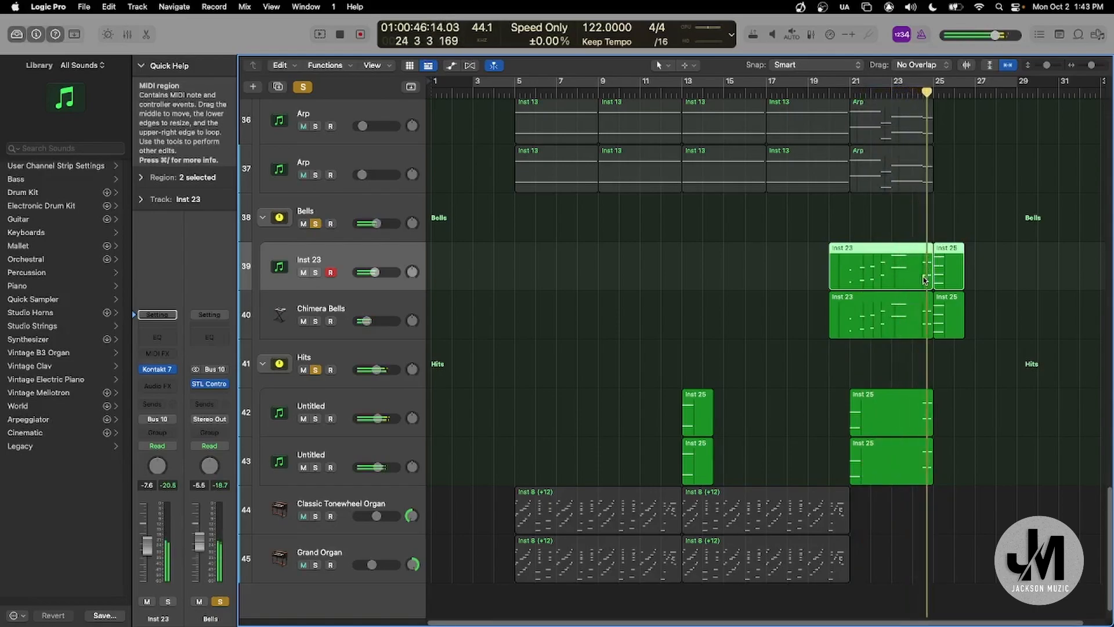
key(space)
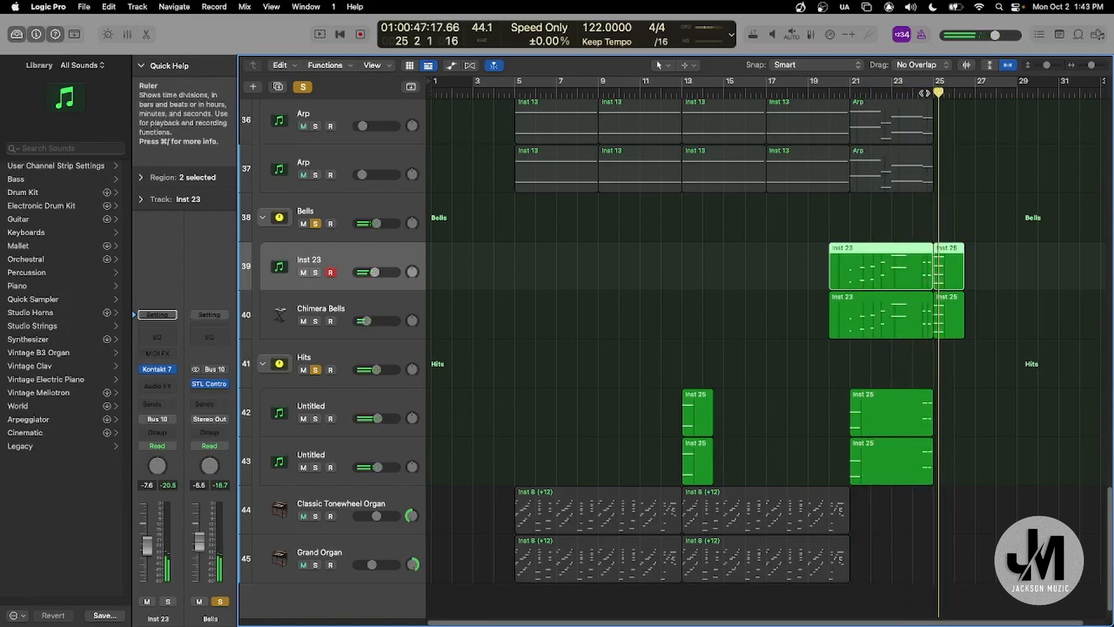
drag(921, 95, 915, 98)
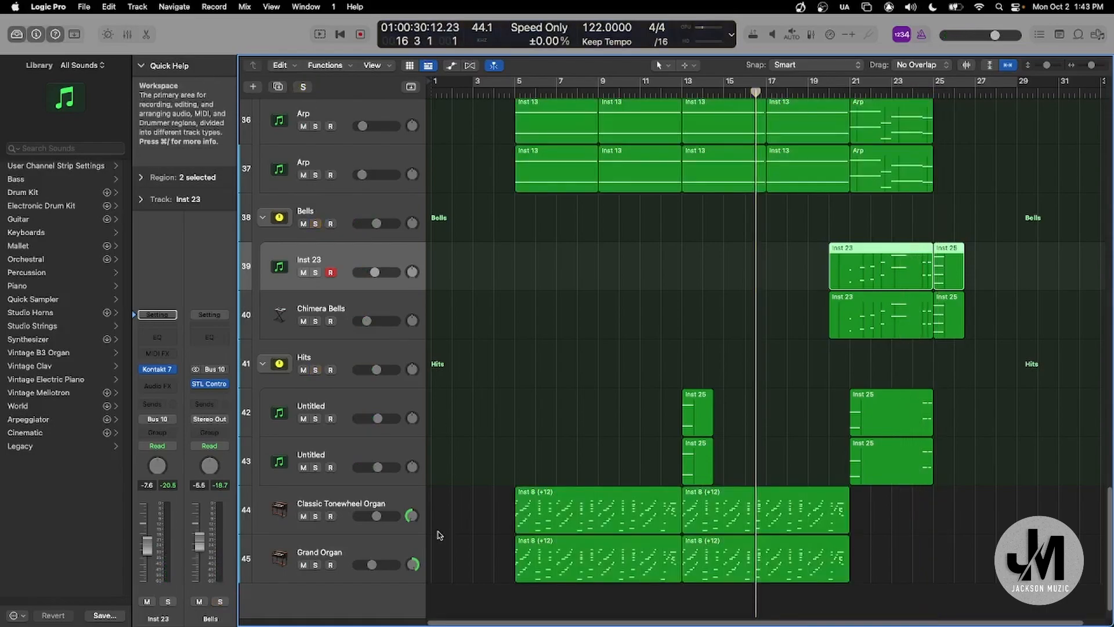
Audition Classic Tonewheel Organ and Grand Organ in solo from bar 5, move the playhead to bar 21, and clear the solos.
click(310, 518)
drag(315, 516, 315, 564)
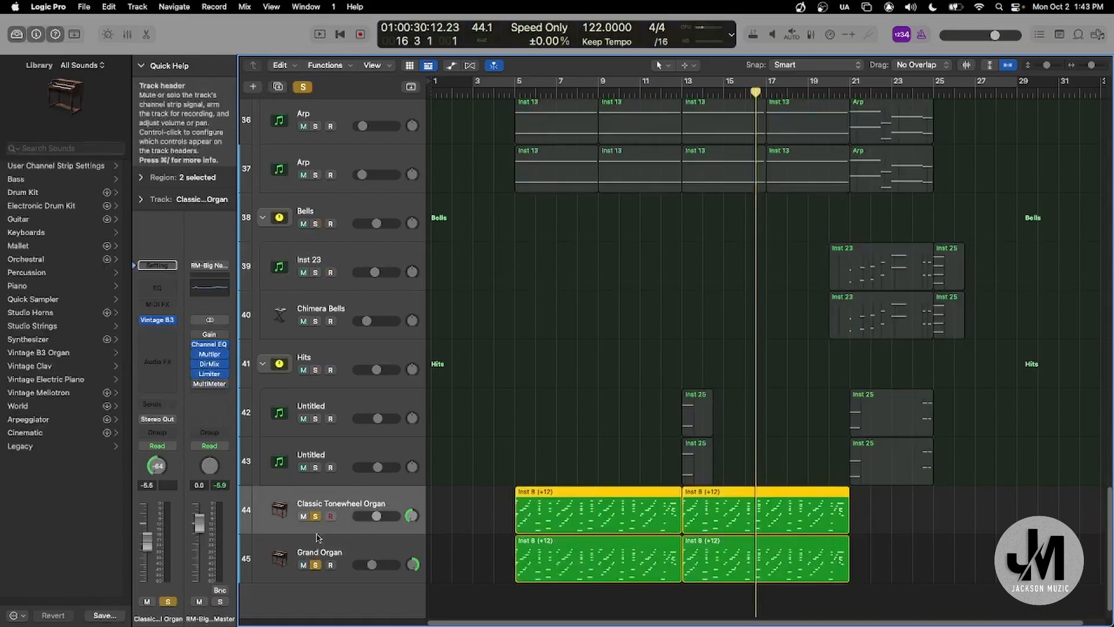
click(520, 92)
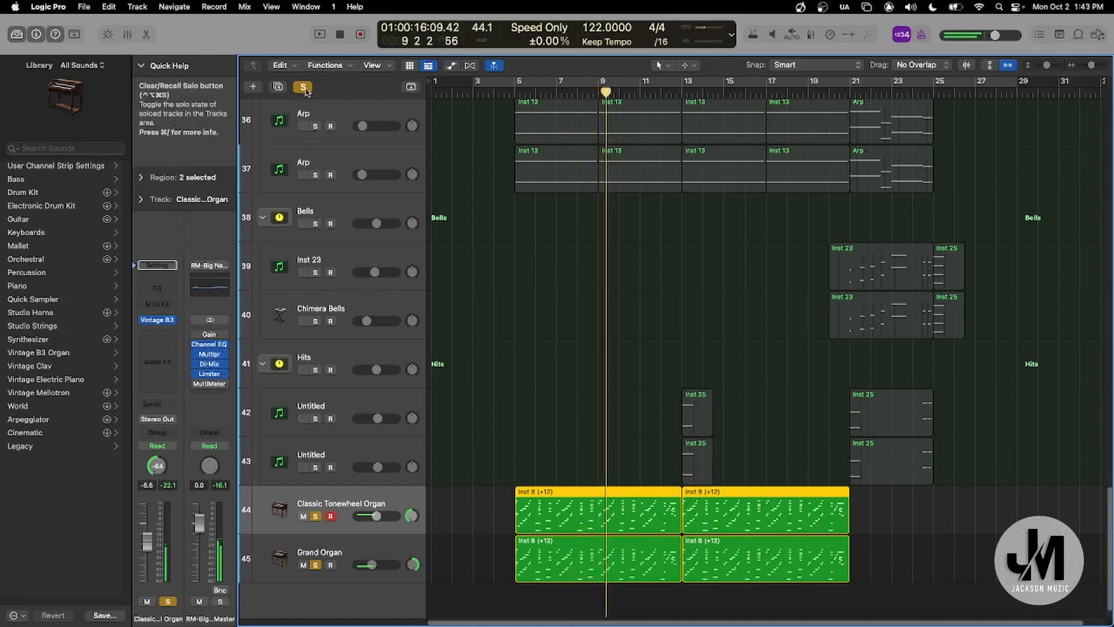
click(852, 91)
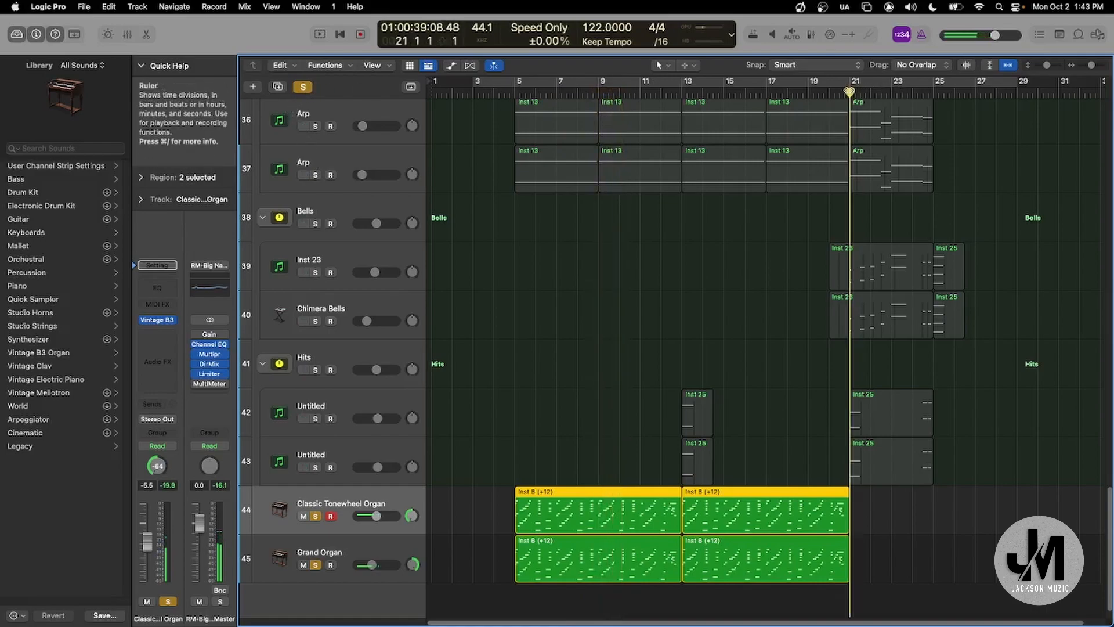
click(302, 87)
Bring the Synth tracks into view and play the full arrangement from bar 25.
scroll(649, 343, up, 12)
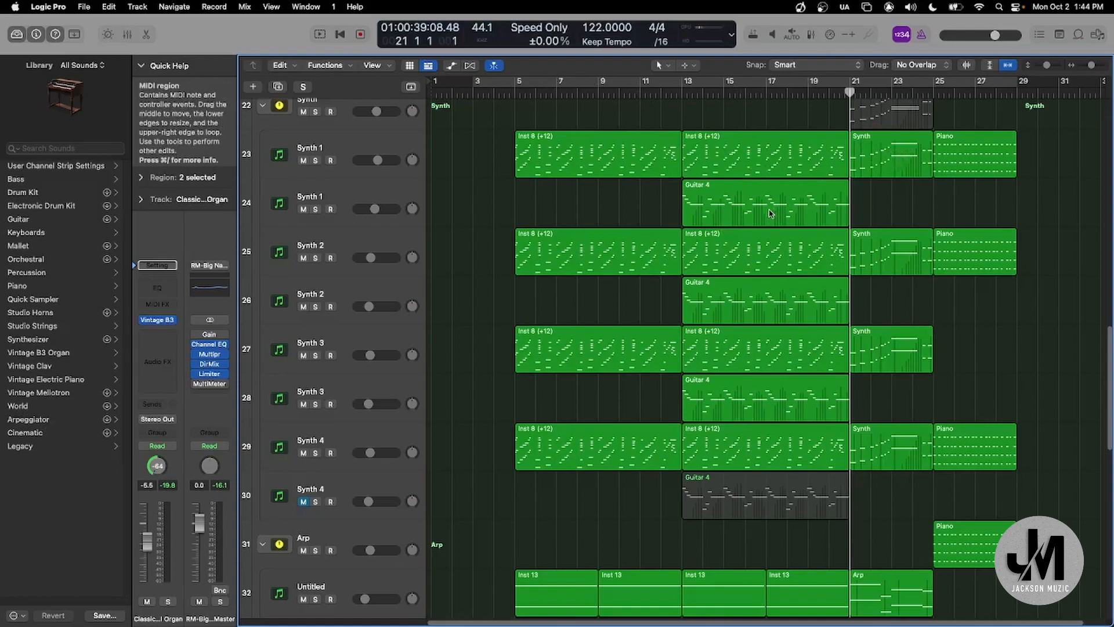
click(933, 92)
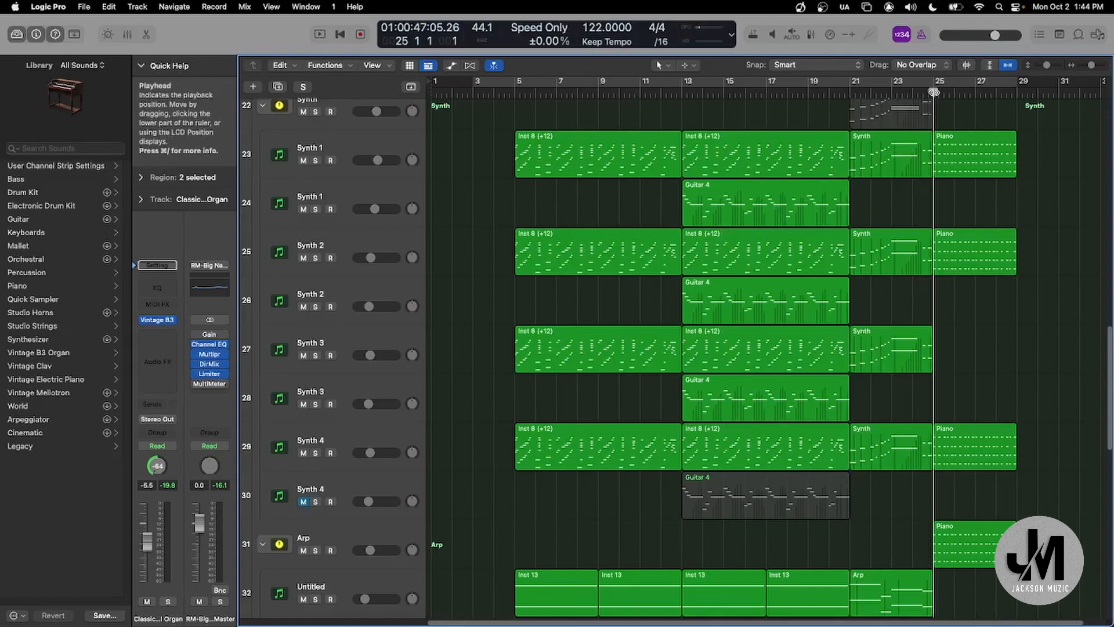
key(space)
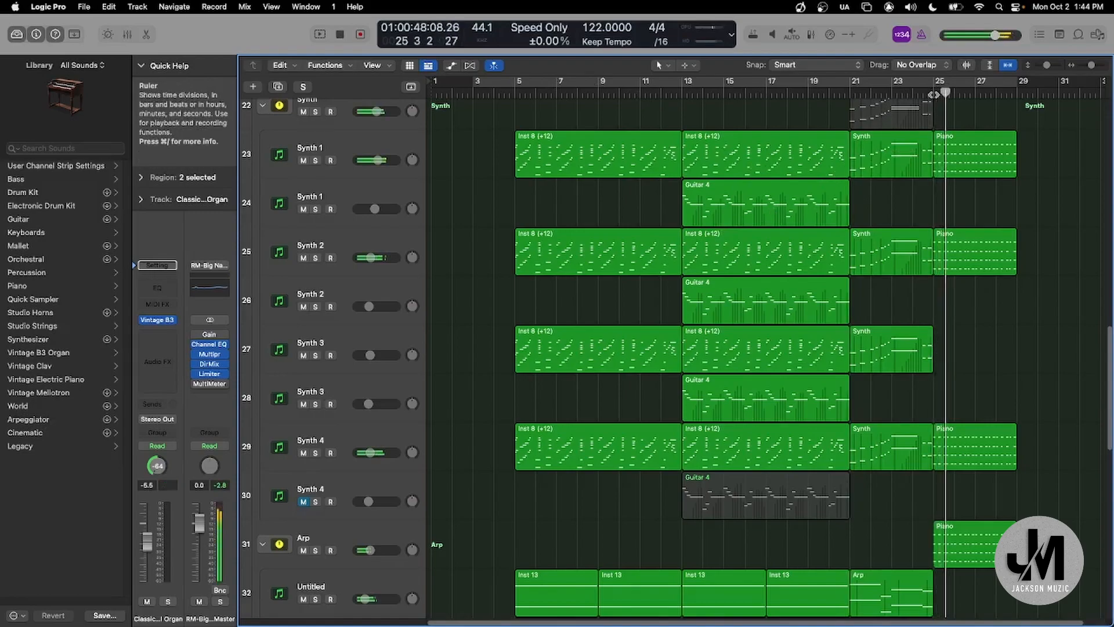
Audition the Guitars stack in solo from bar 21, with its guitar tracks enlarged for viewing.
key(space)
click(850, 93)
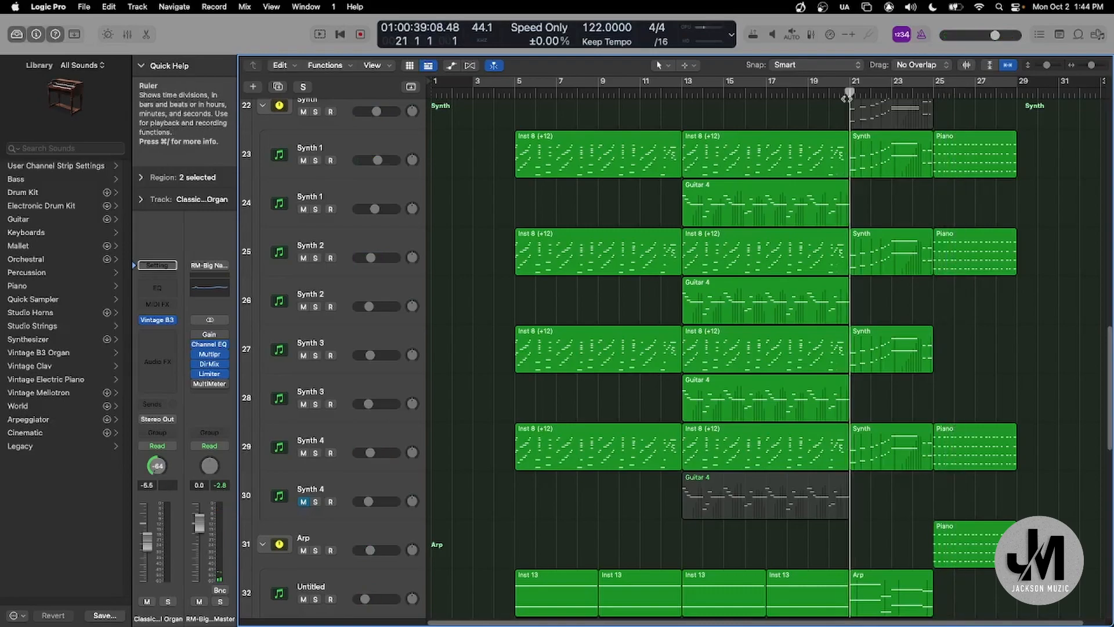
scroll(829, 176, up, 5)
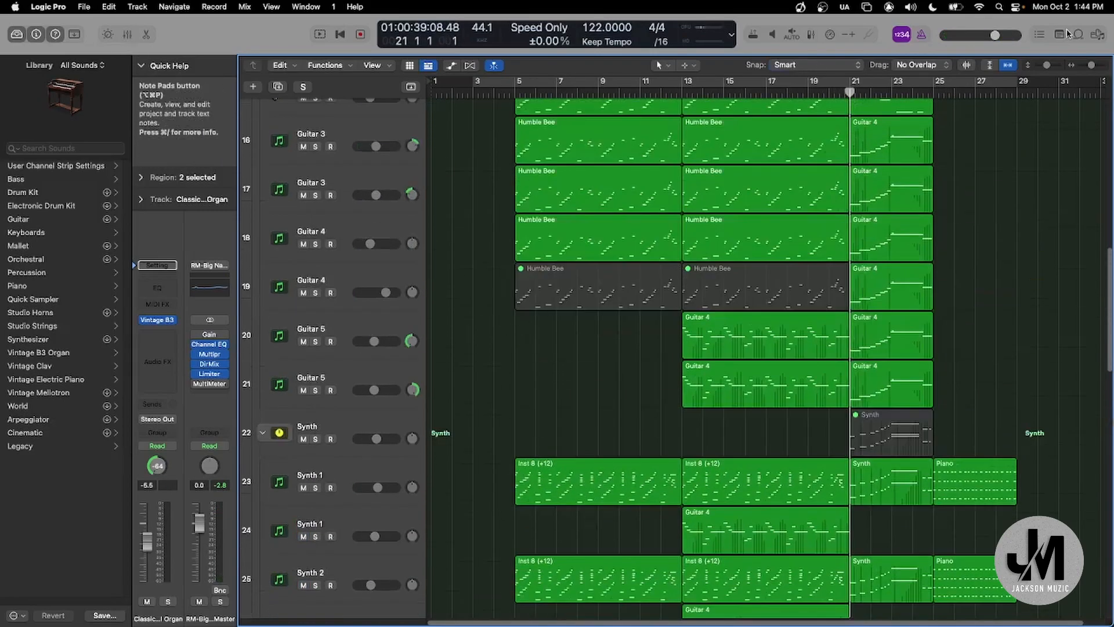
click(991, 67)
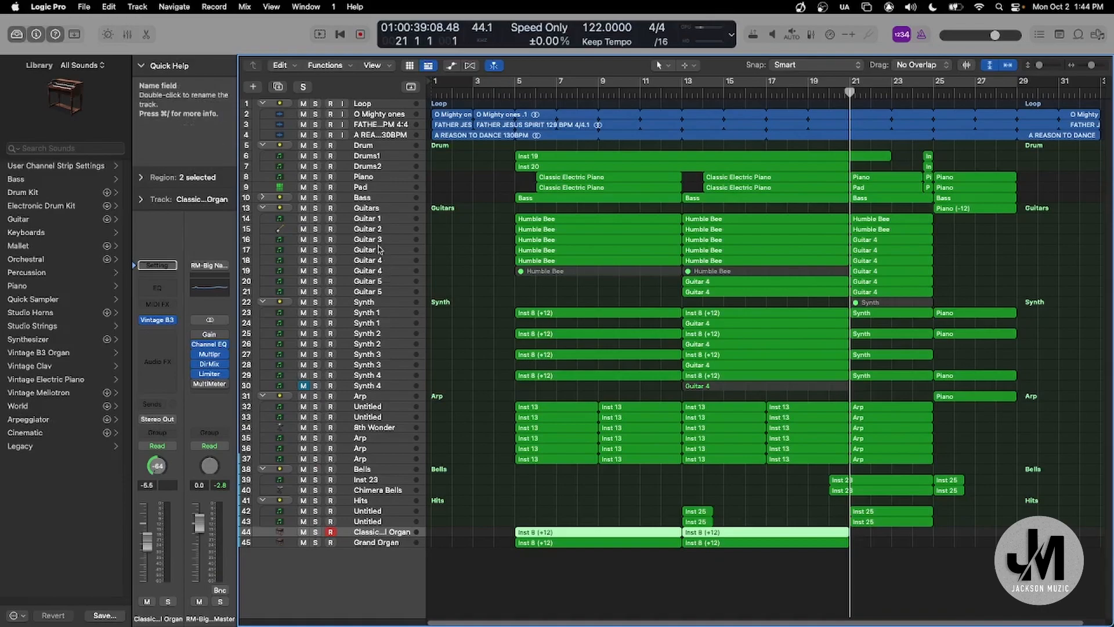
click(369, 223)
key(s)
key(space)
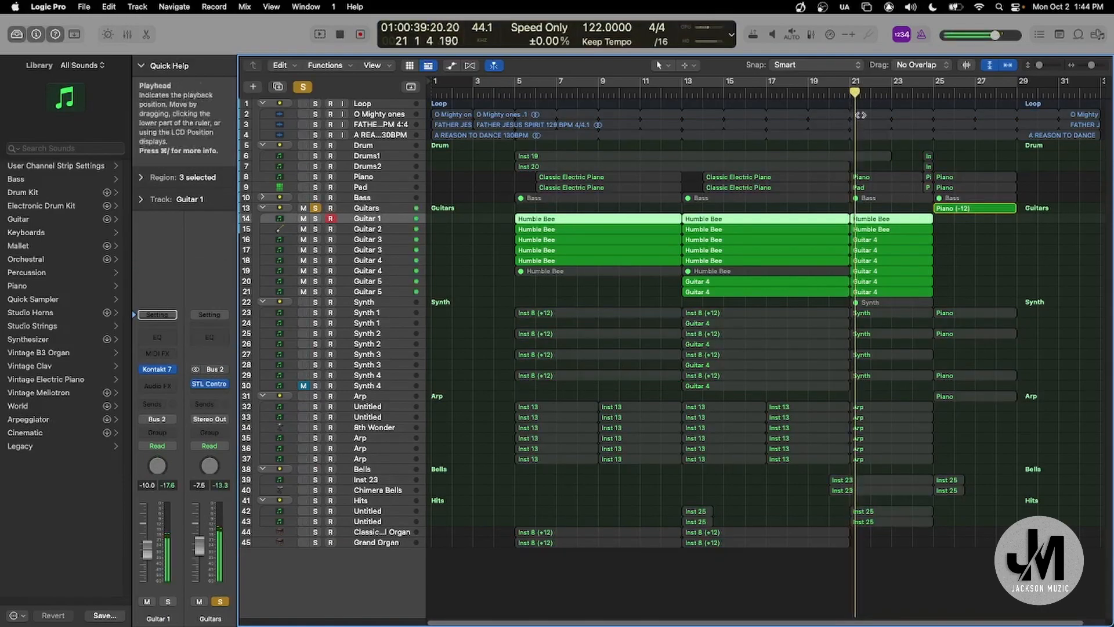
click(1041, 65)
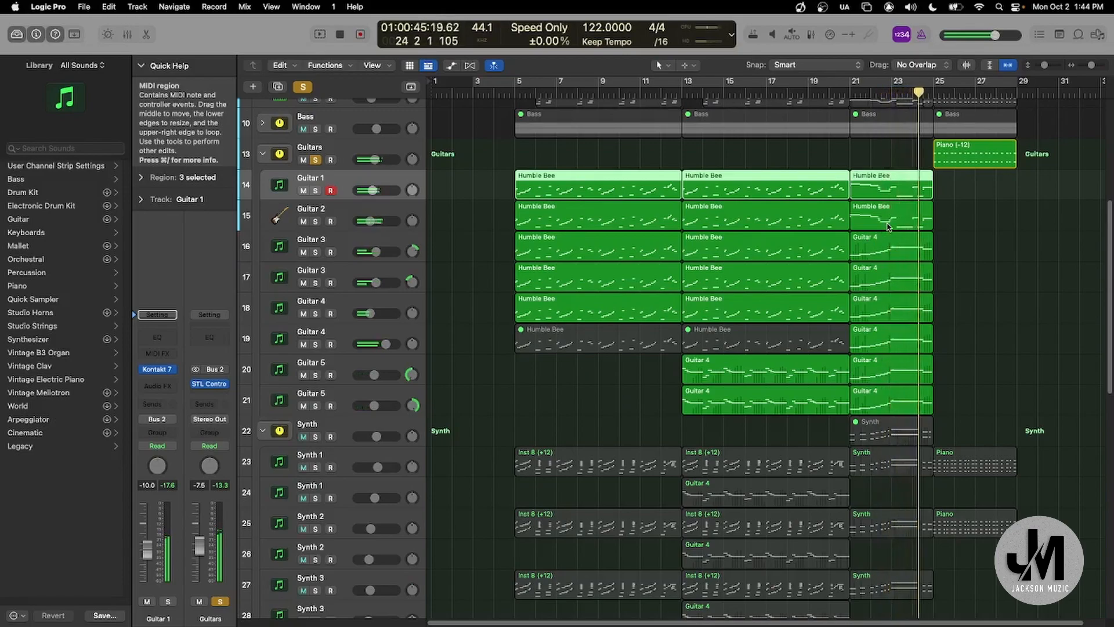
Return the playhead to bar 21 and audition Guitar 1 and Guitar 2 in solo.
key(space)
click(845, 97)
click(315, 221)
click(315, 190)
key(space)
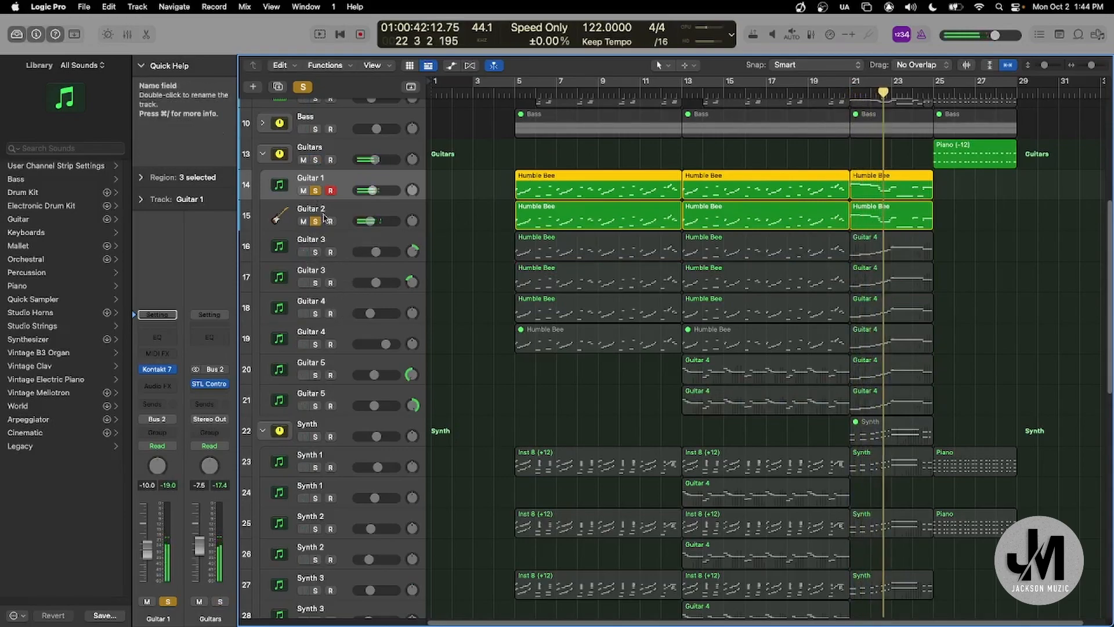
Solo the two Guitar 3 tracks and audition them from bar 21.
click(316, 253)
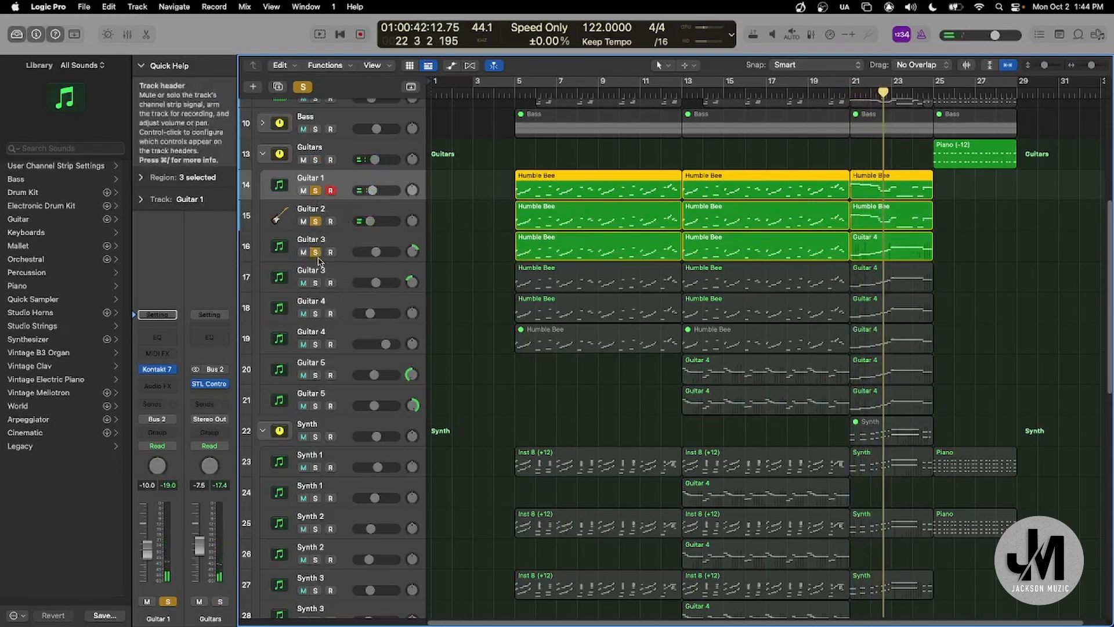
click(316, 283)
key(space)
scroll(896, 333, down, 4)
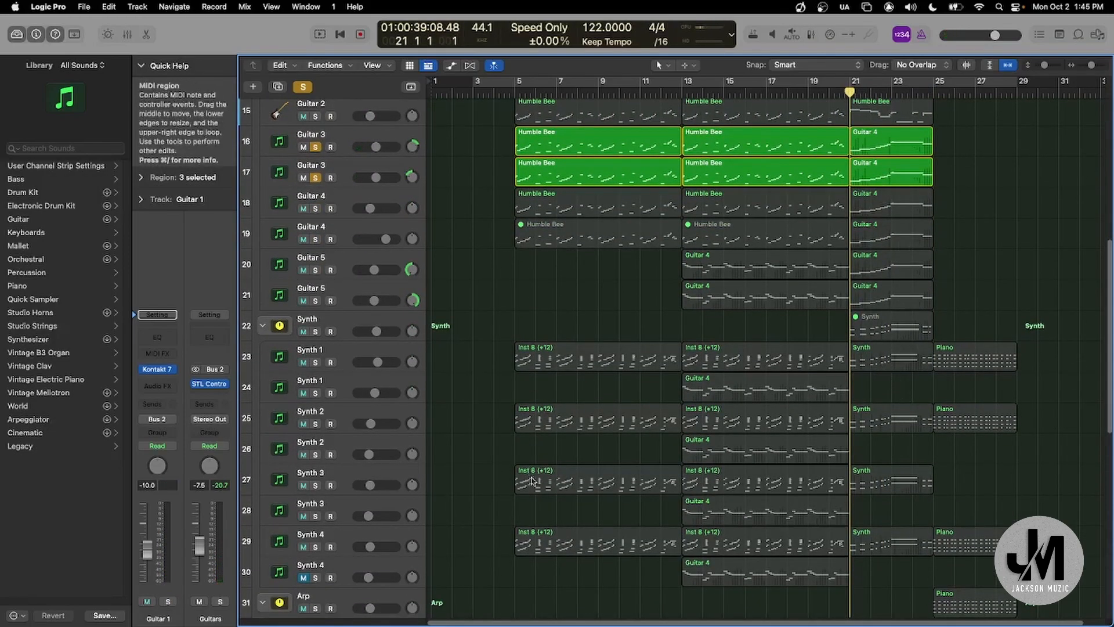
Clear the solos, play the full arrangement from bar 21, and expand the Bass stack to compare it with the guitar regions.
click(301, 90)
key(space)
scroll(824, 264, up, 9)
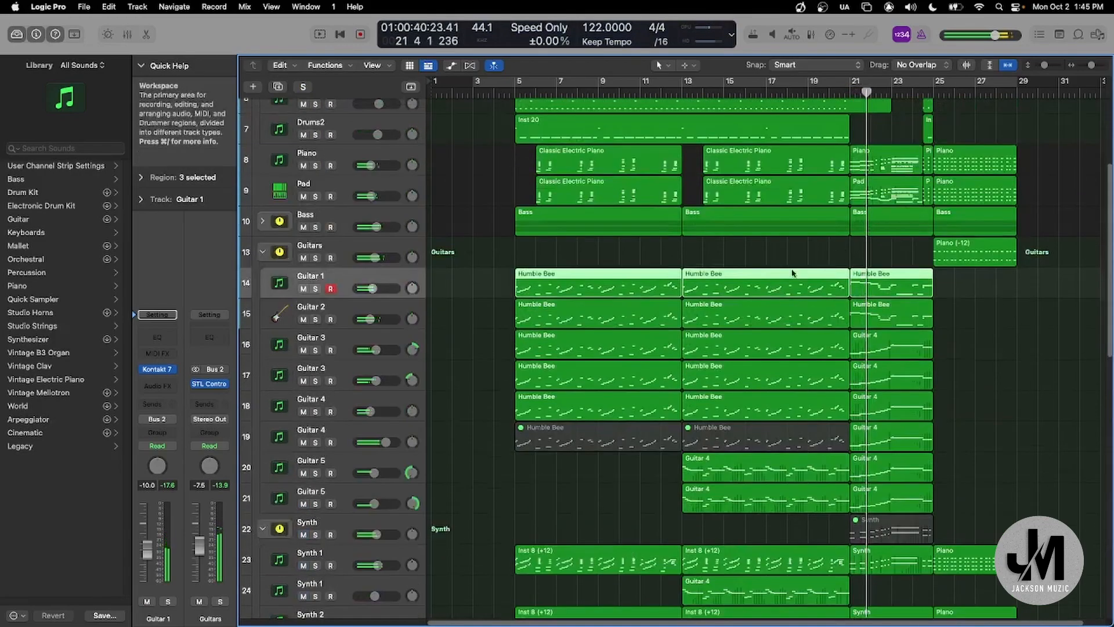
click(262, 221)
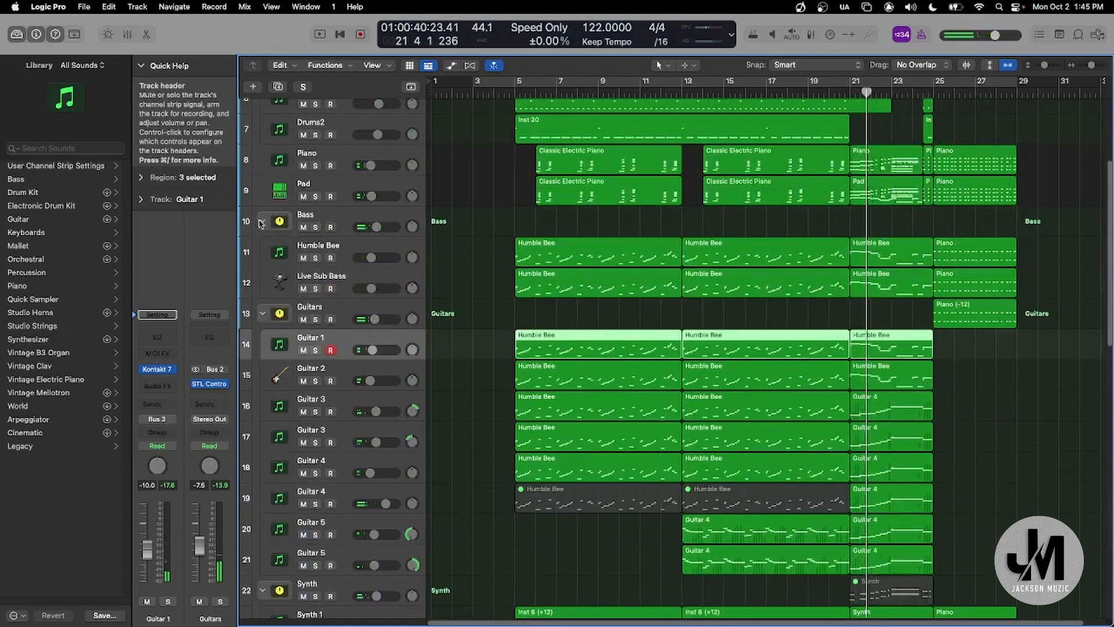
key(space)
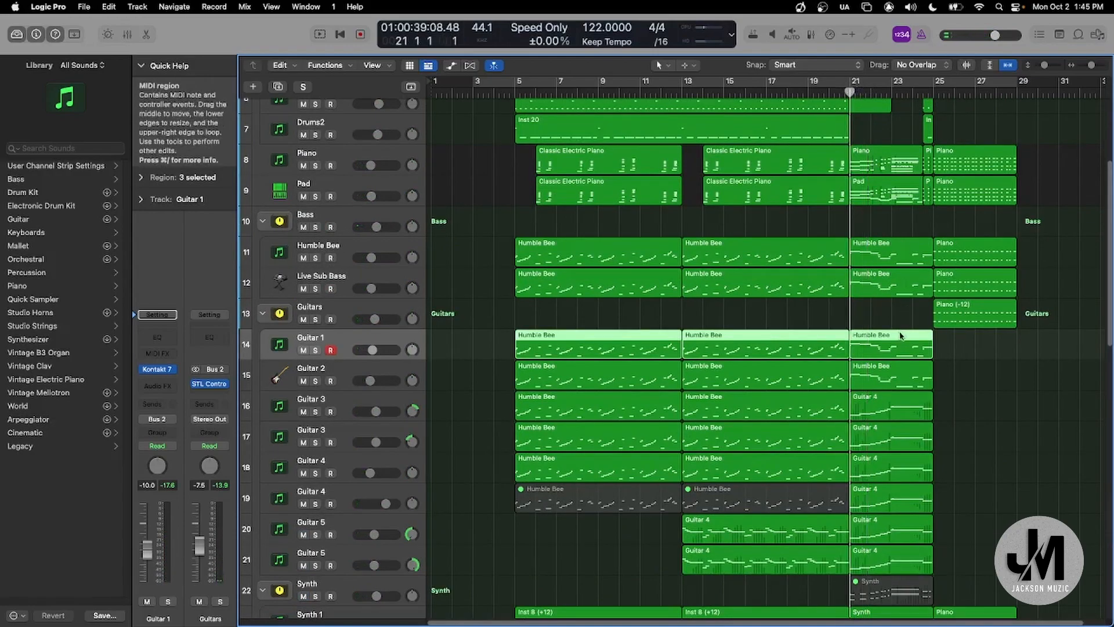
click(884, 342)
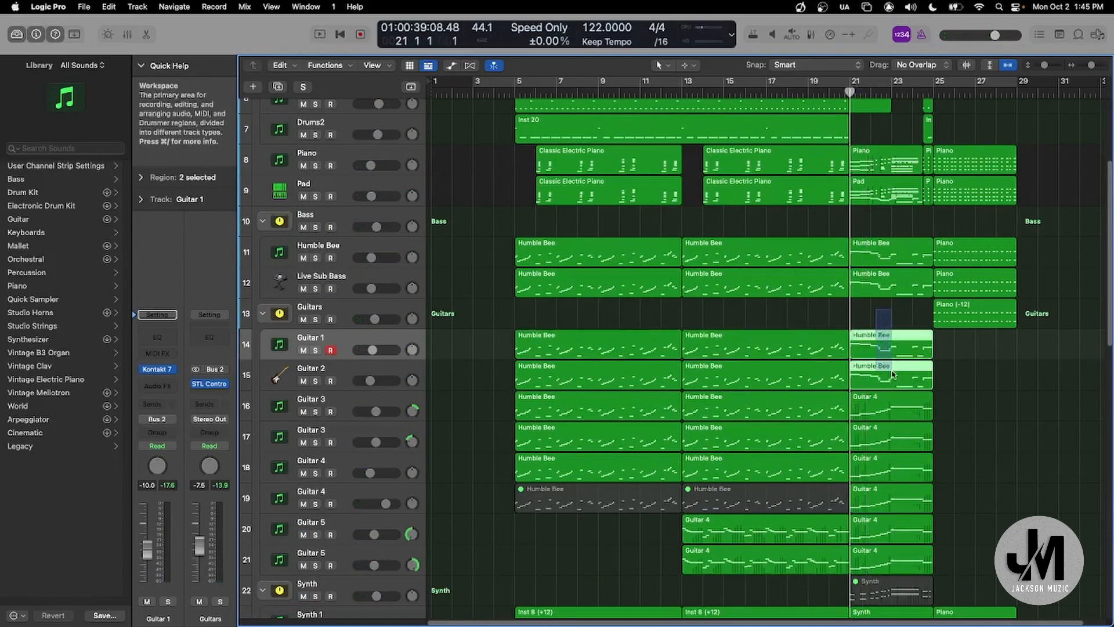
Audition the Piano and Pad tracks together in solo from bar 21.
scroll(351, 276, up, 3)
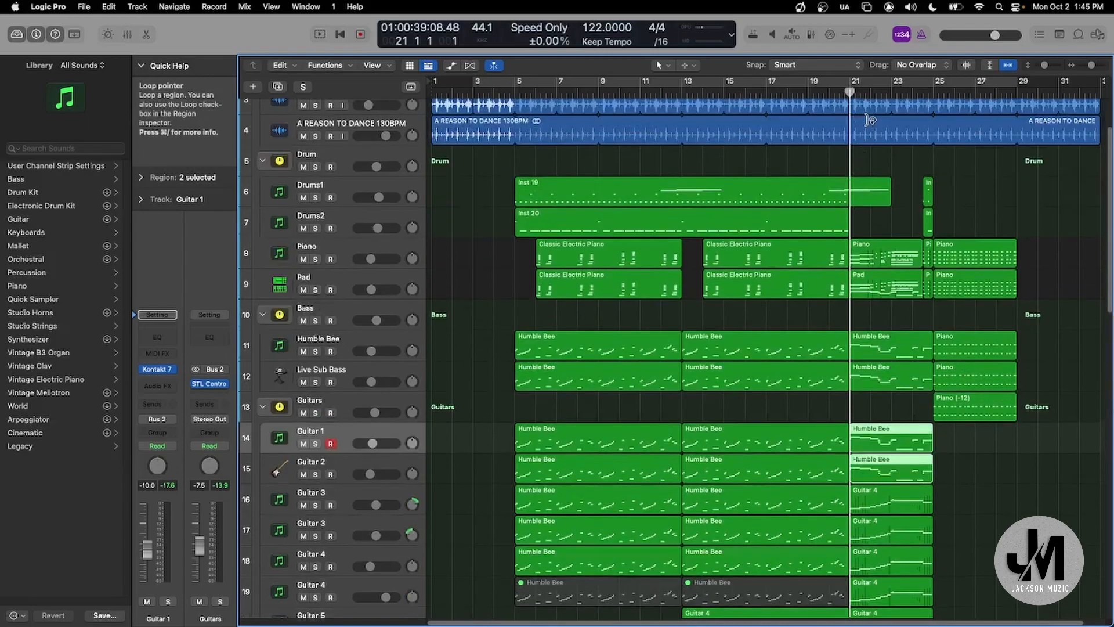
click(341, 256)
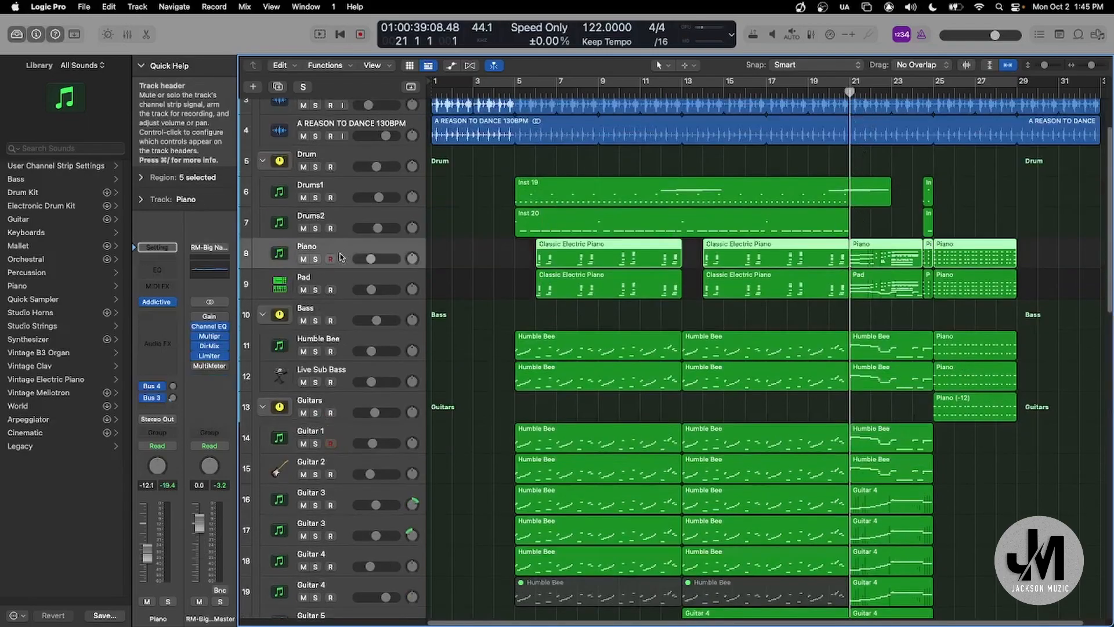
drag(317, 260, 315, 319)
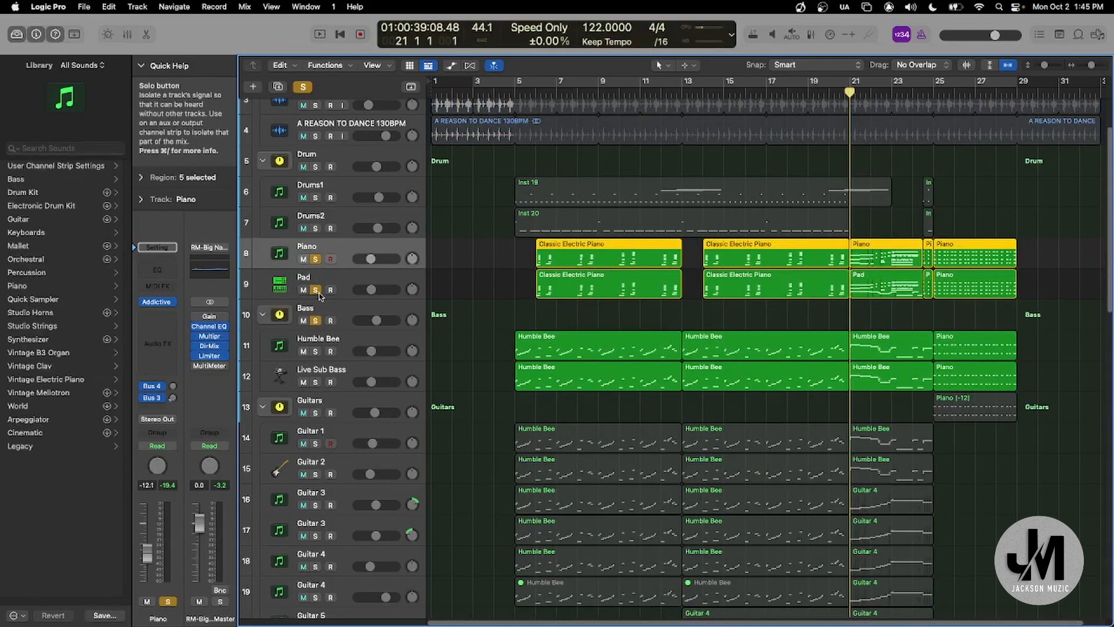
click(314, 322)
key(space)
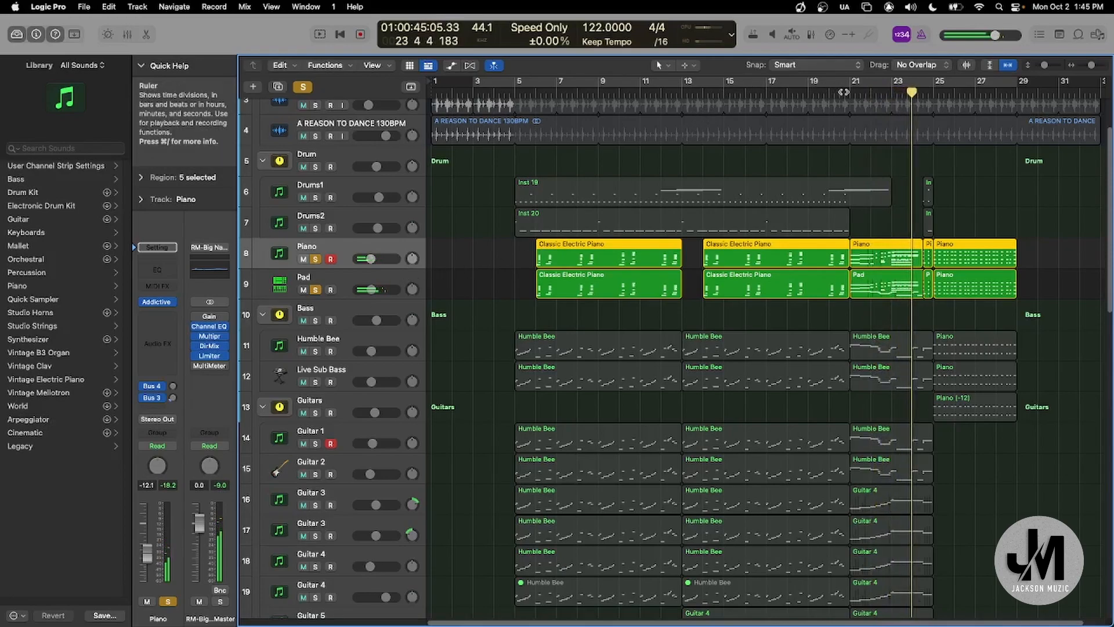
Clear the Piano and Pad solos and replay the full arrangement from bar 21.
click(843, 92)
click(302, 87)
key(space)
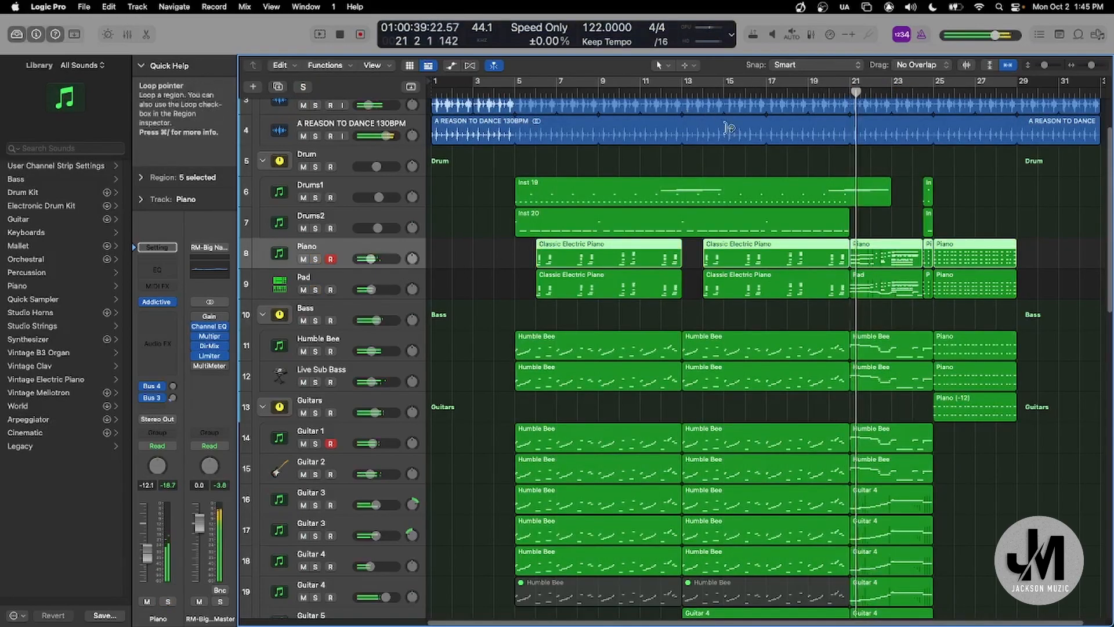
scroll(722, 123, down, 3)
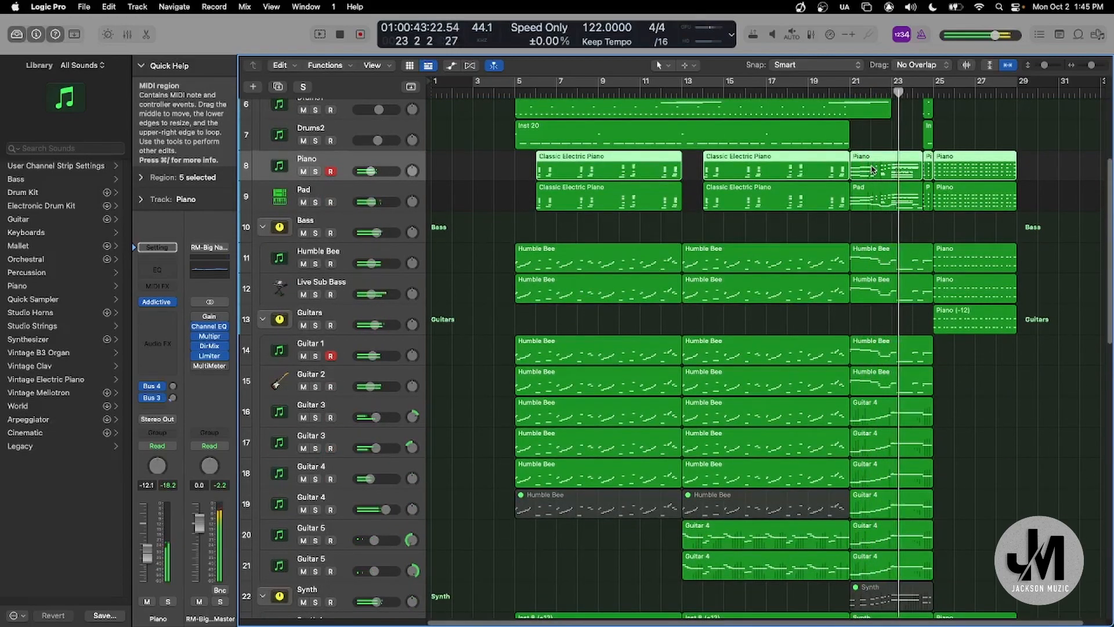
scroll(888, 168, up, 2)
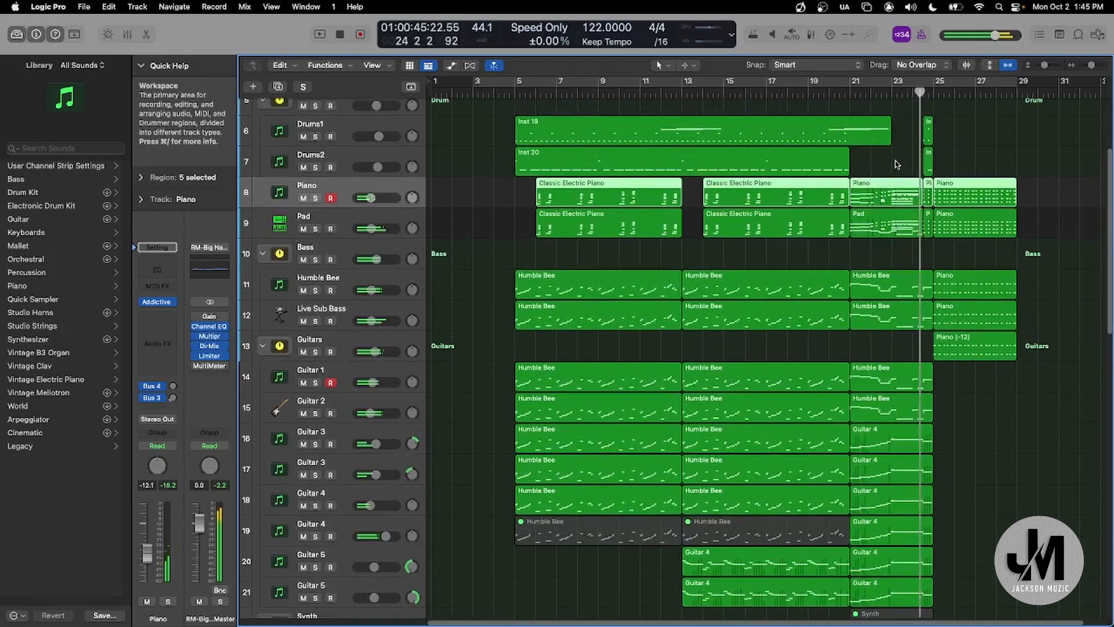
Move the playhead to bar 6, show all tracks at once, and highlight the guitar regions and the main section's regions before deselecting them.
drag(932, 93, 540, 98)
click(987, 65)
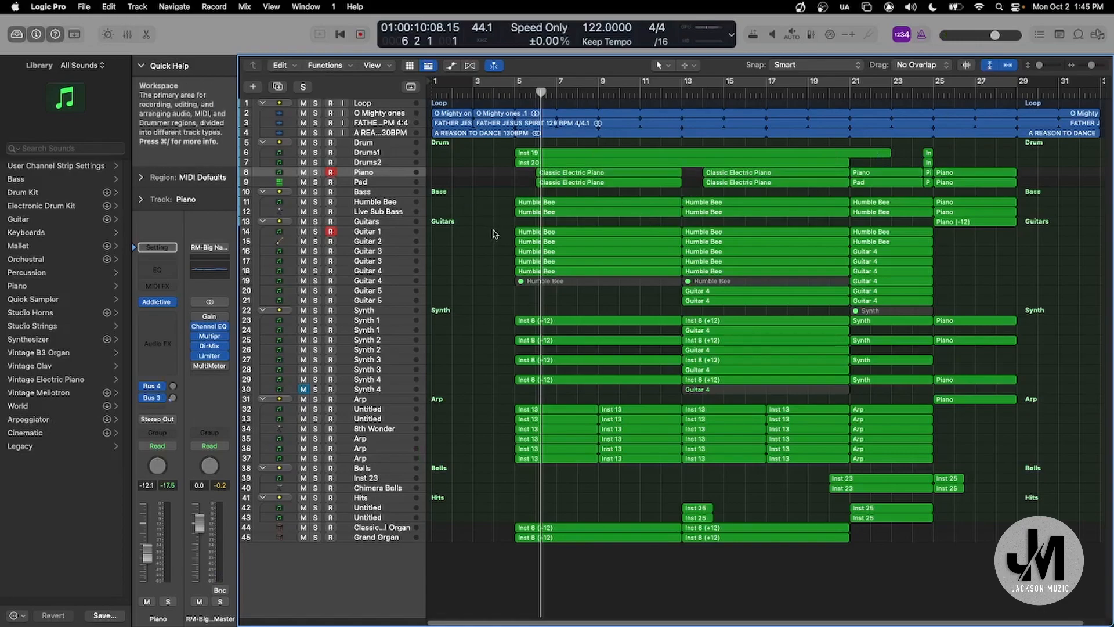
drag(521, 238, 929, 277)
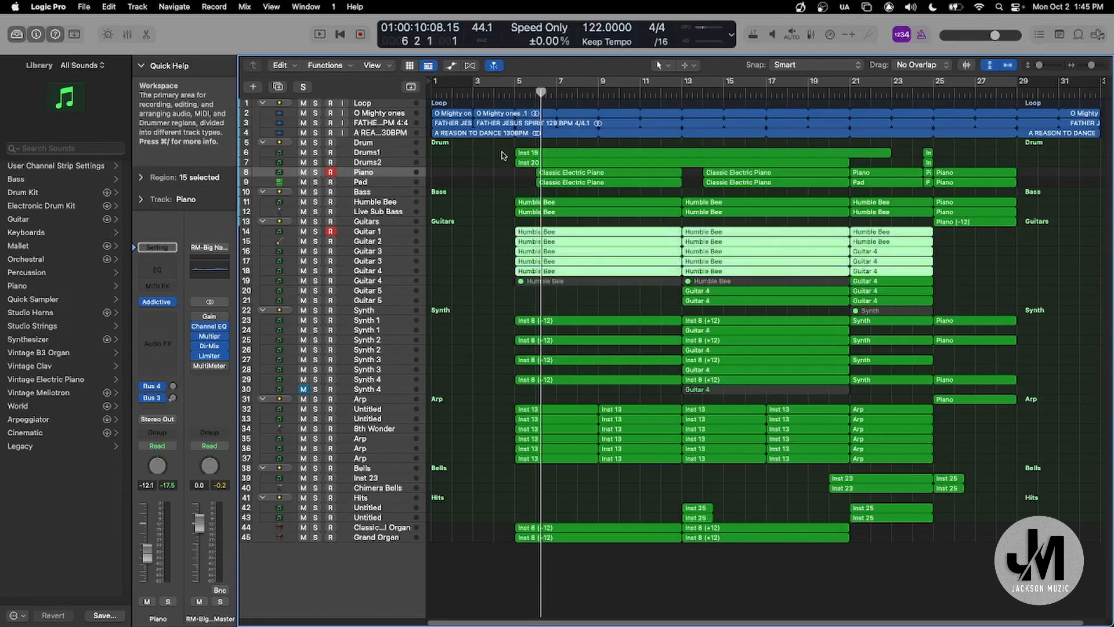
drag(502, 151, 826, 497)
click(695, 572)
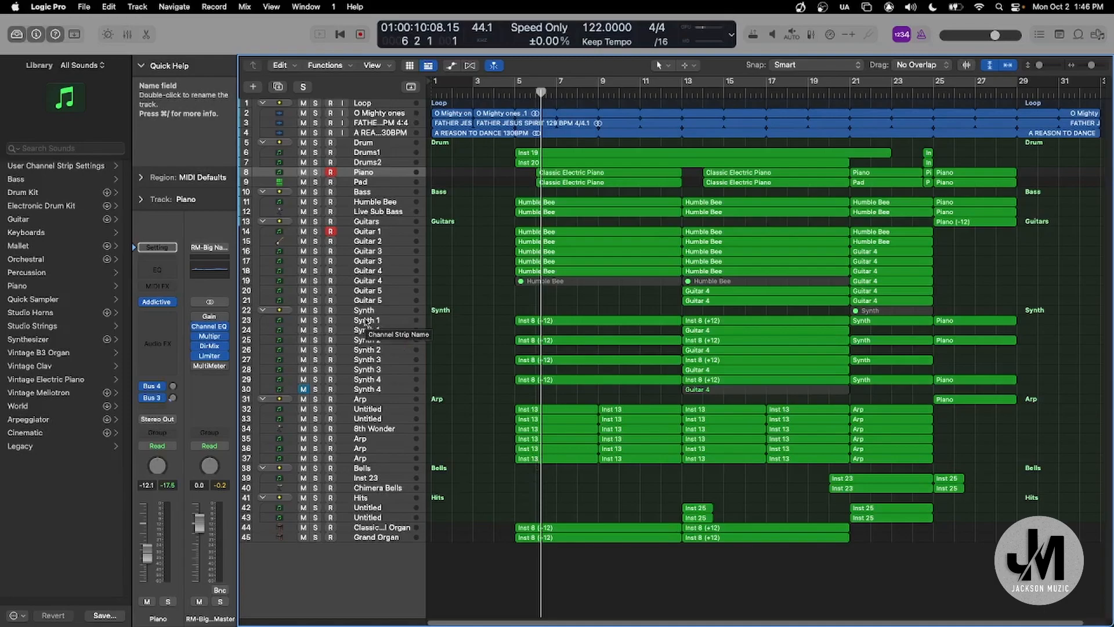
Step the playhead through the sections from bar 21 to bar 14 and back to bar 5.
click(850, 104)
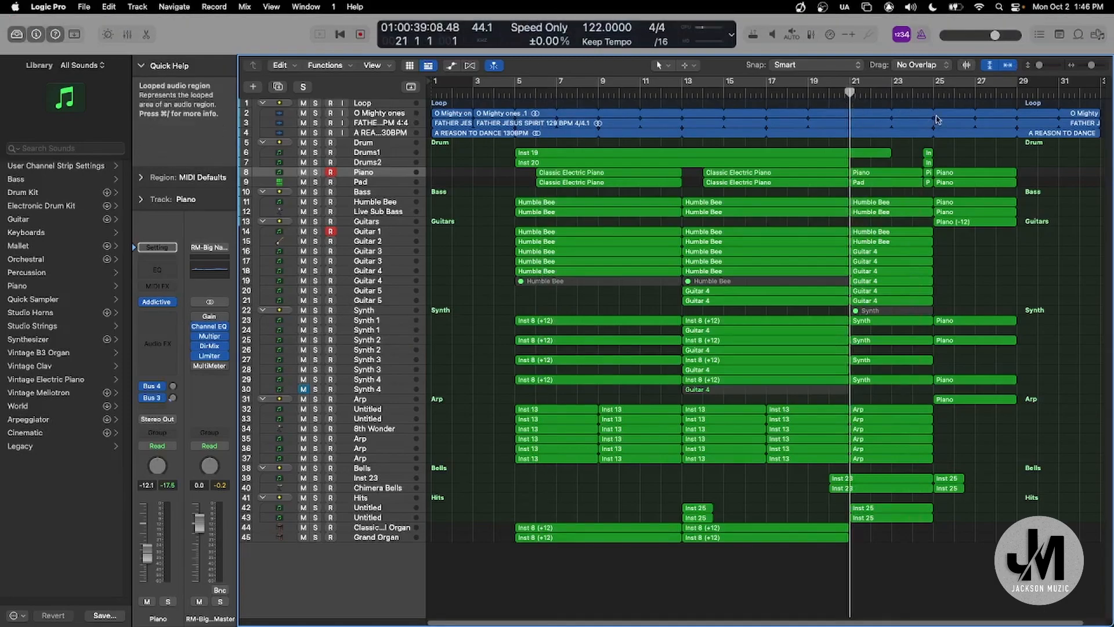
drag(929, 95, 718, 150)
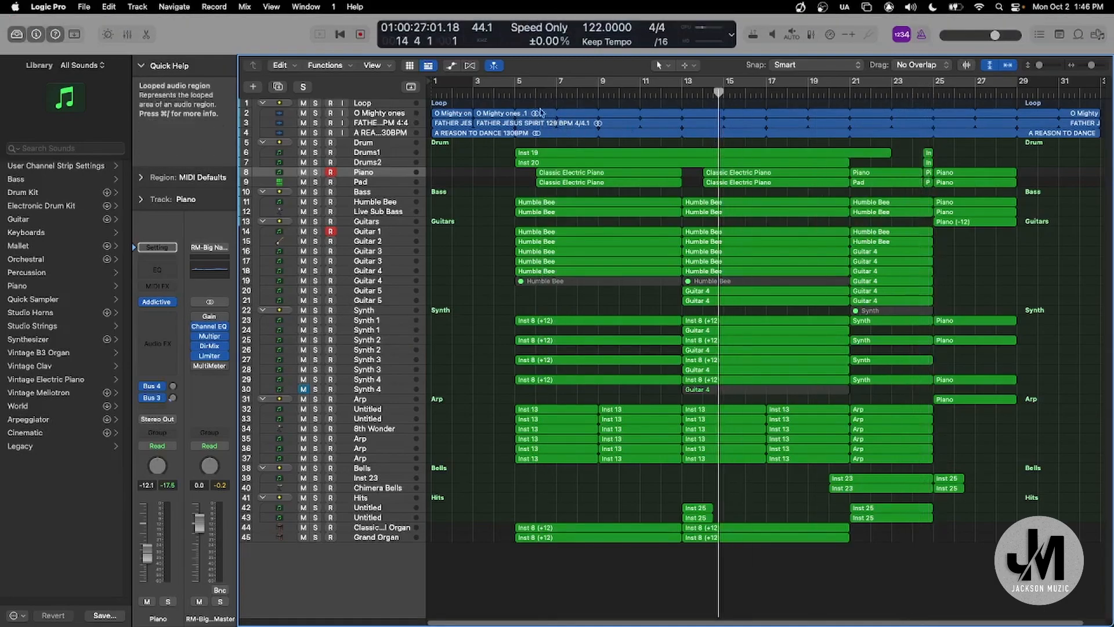
click(510, 93)
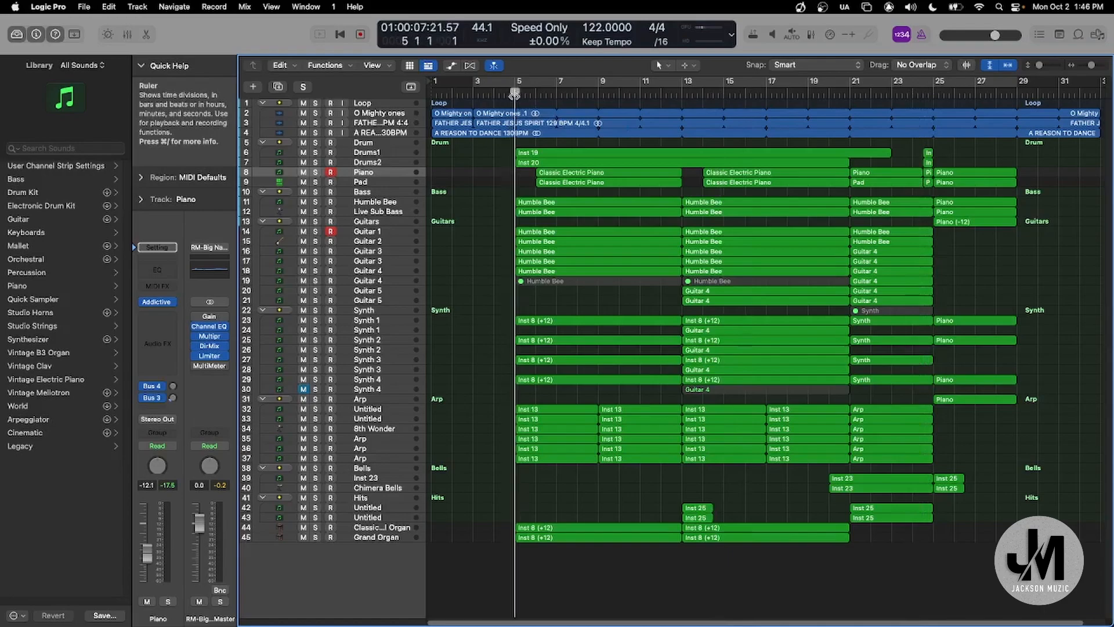
Examine the Limiter, Direction Mixer and Multipressor settings on the master channel, closing each plug-in window.
click(210, 356)
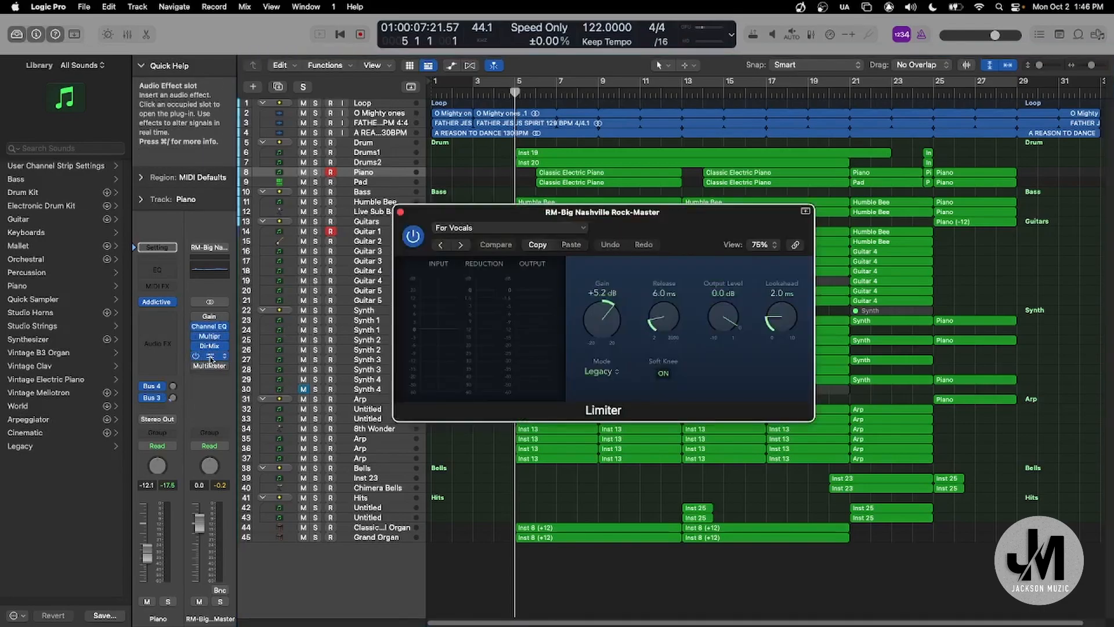
click(206, 356)
click(206, 346)
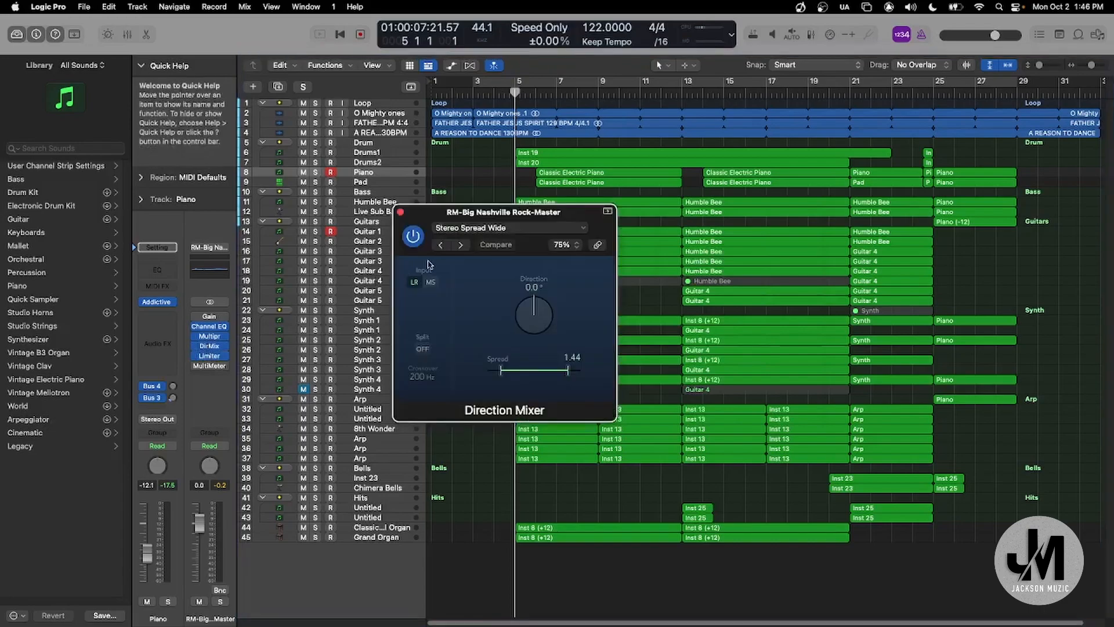
click(400, 213)
click(210, 336)
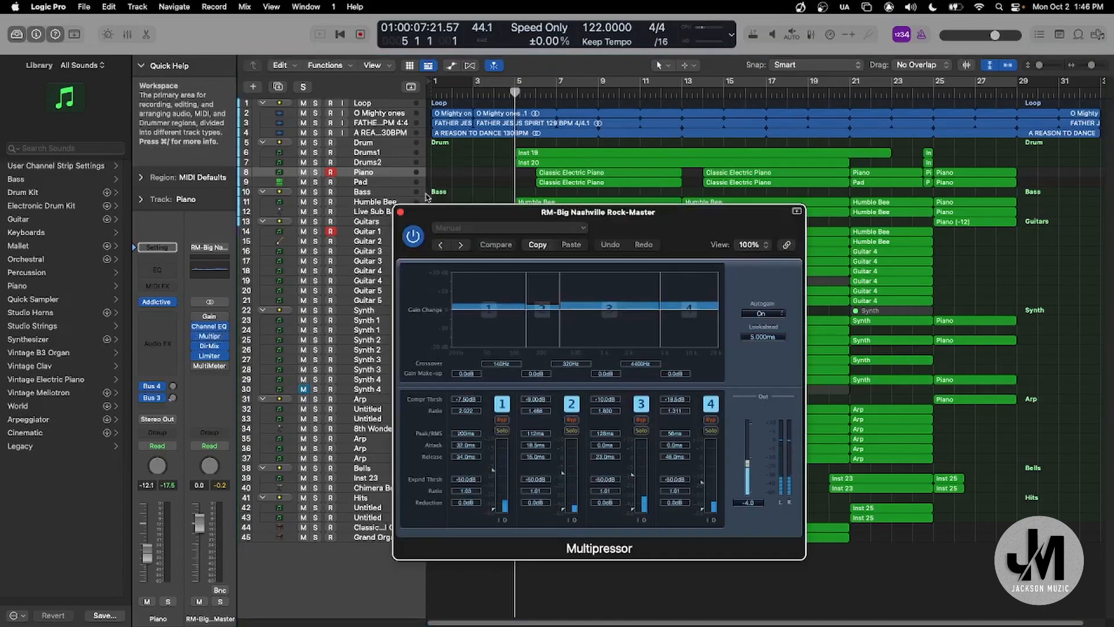
click(400, 212)
Play the full arrangement from bar 3.
click(474, 91)
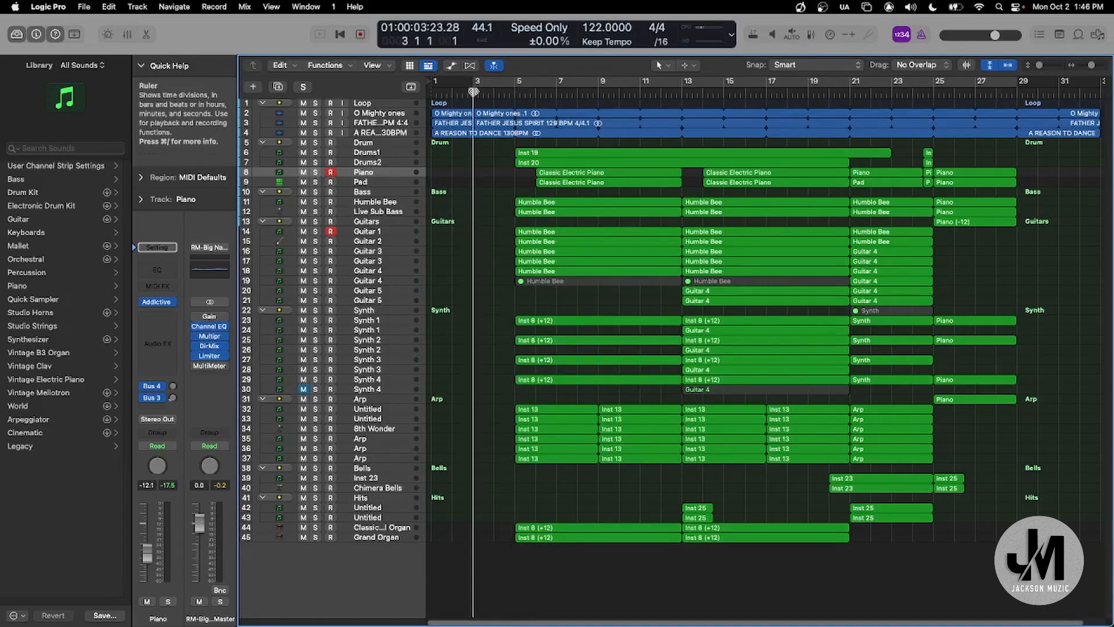
key(space)
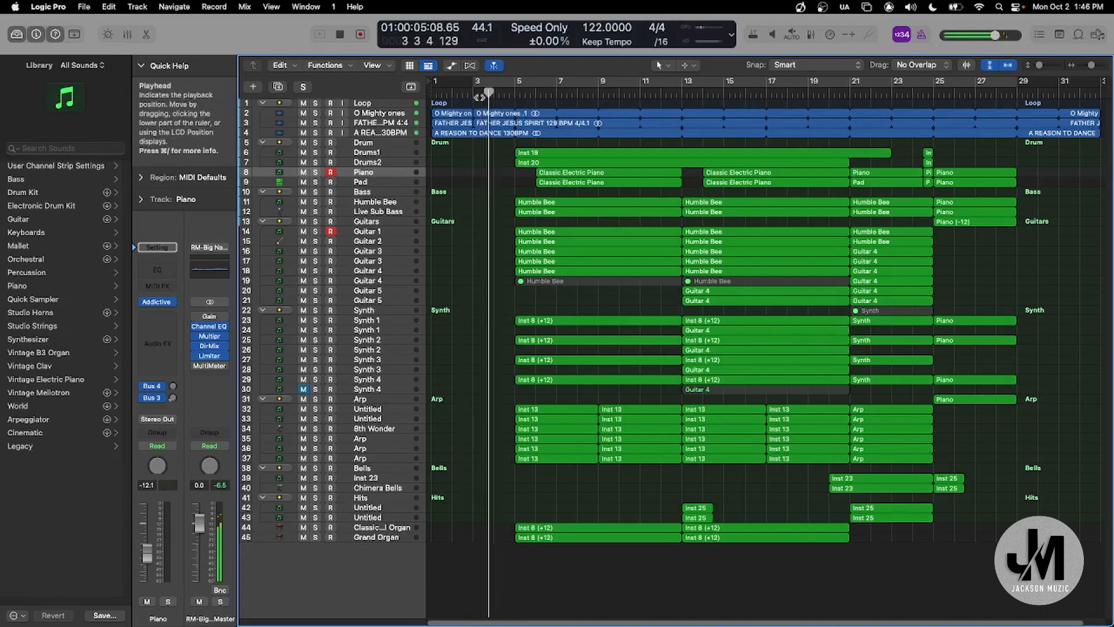